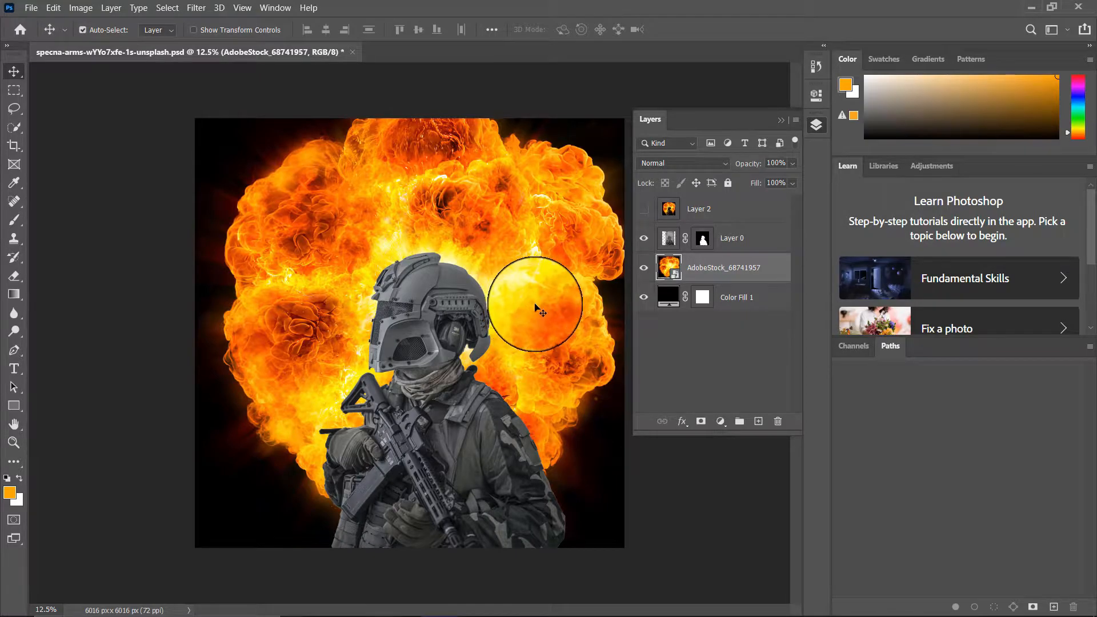
Step: Toggle the visibility of the explosion layer and the soldier layer to check what each one contributes
{"action": "left_click", "coordinate": [644, 268]}
{"action": "left_click", "coordinate": [644, 267]}
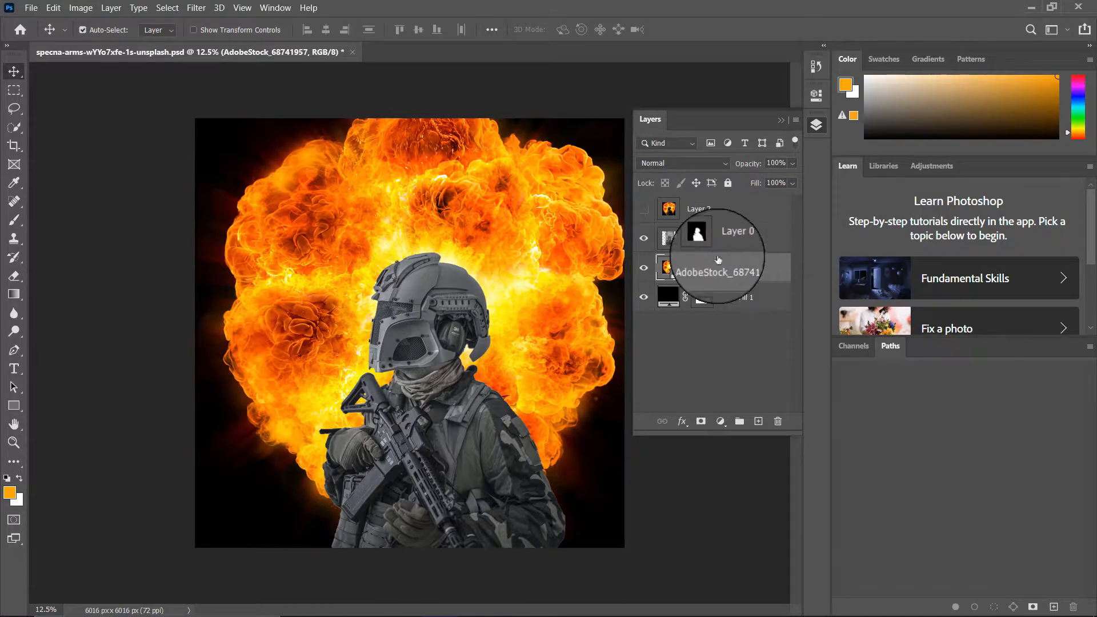
{"action": "left_click", "coordinate": [644, 239]}
{"action": "left_click", "coordinate": [644, 239]}
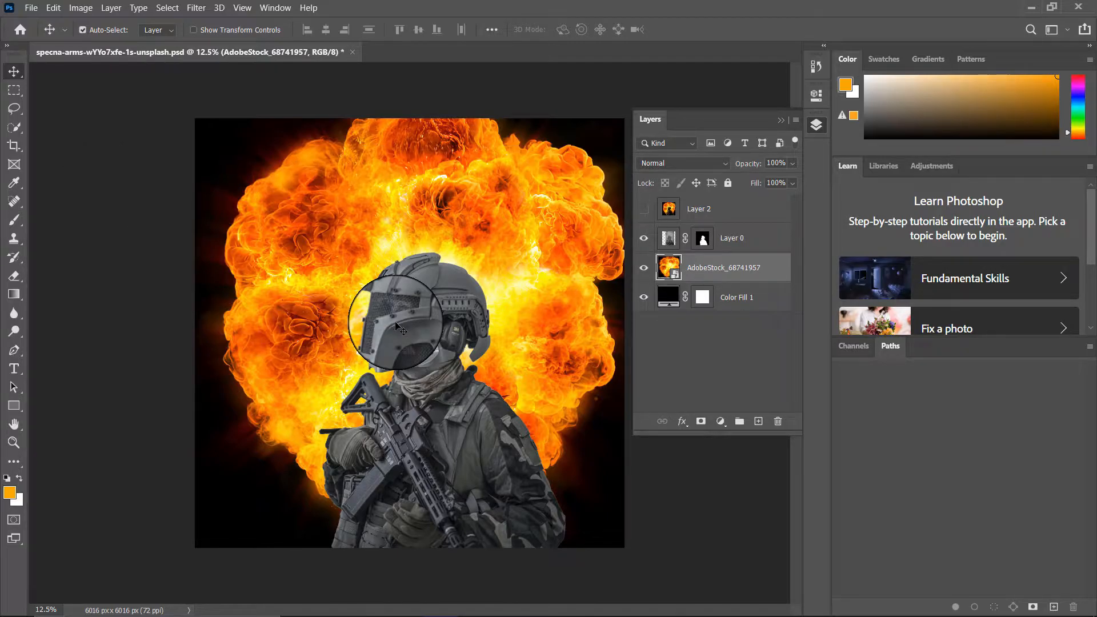
Step: Add a Levels adjustment layer above the explosion image and raise its black input level to deepen the shadows
{"action": "left_click", "coordinate": [720, 422]}
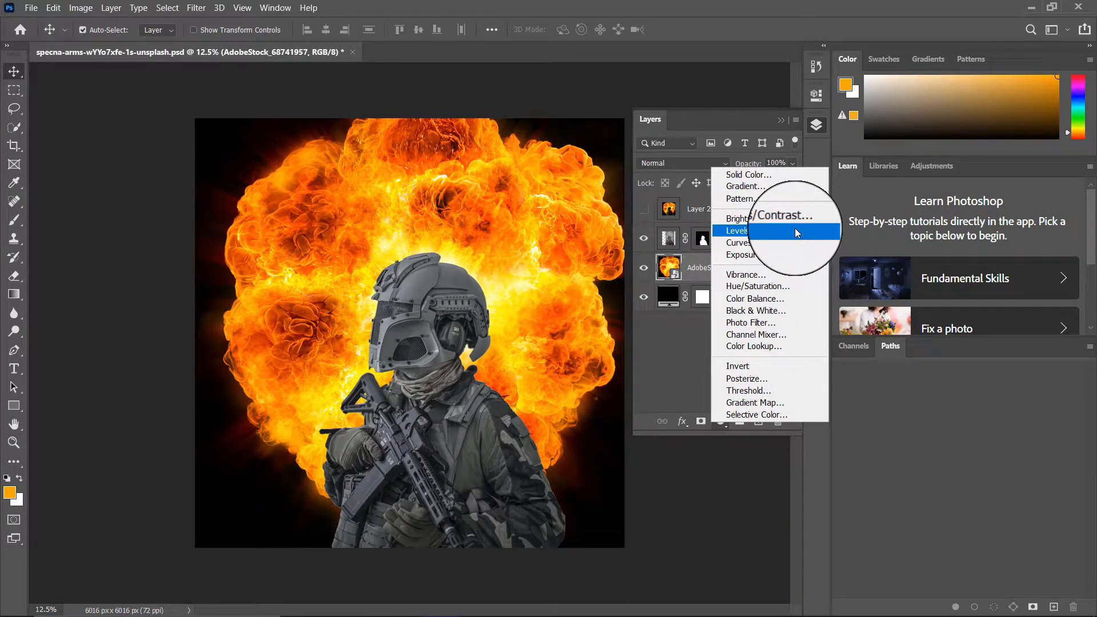
{"action": "left_click", "coordinate": [766, 240]}
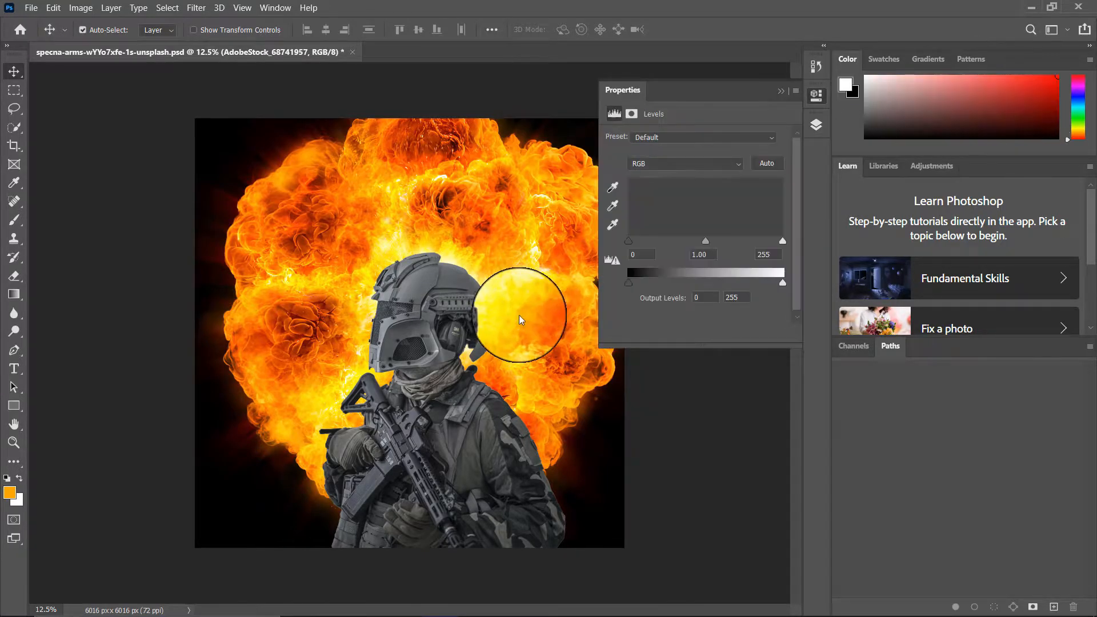
{"action": "left_click_drag", "start_coordinate": [630, 241], "coordinate": [685, 238]}
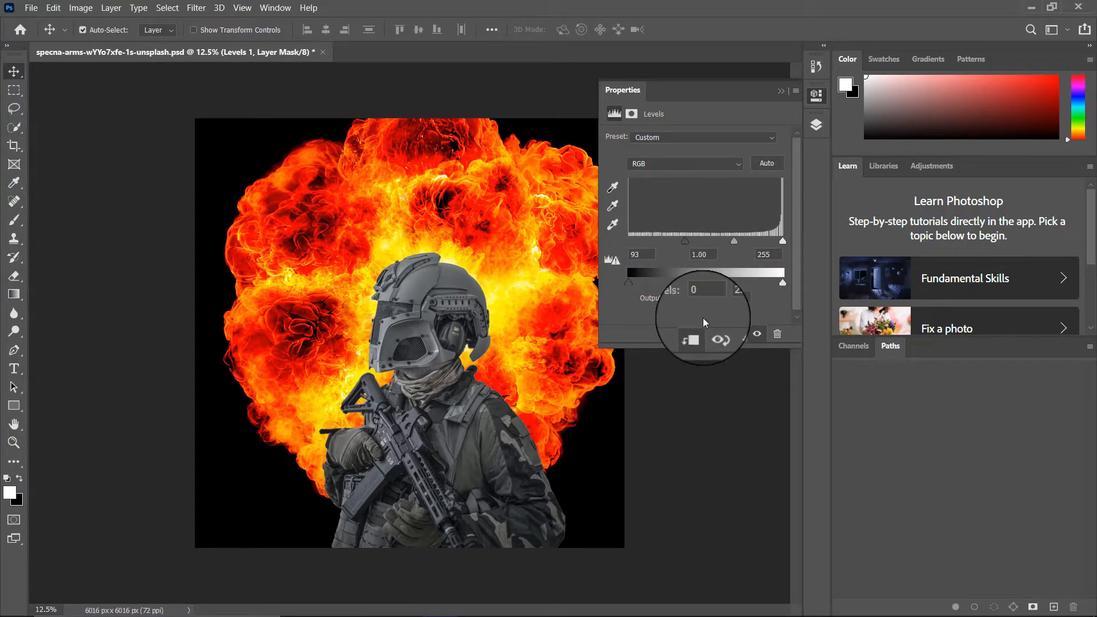
{"action": "left_click_drag", "start_coordinate": [685, 241], "coordinate": [662, 241]}
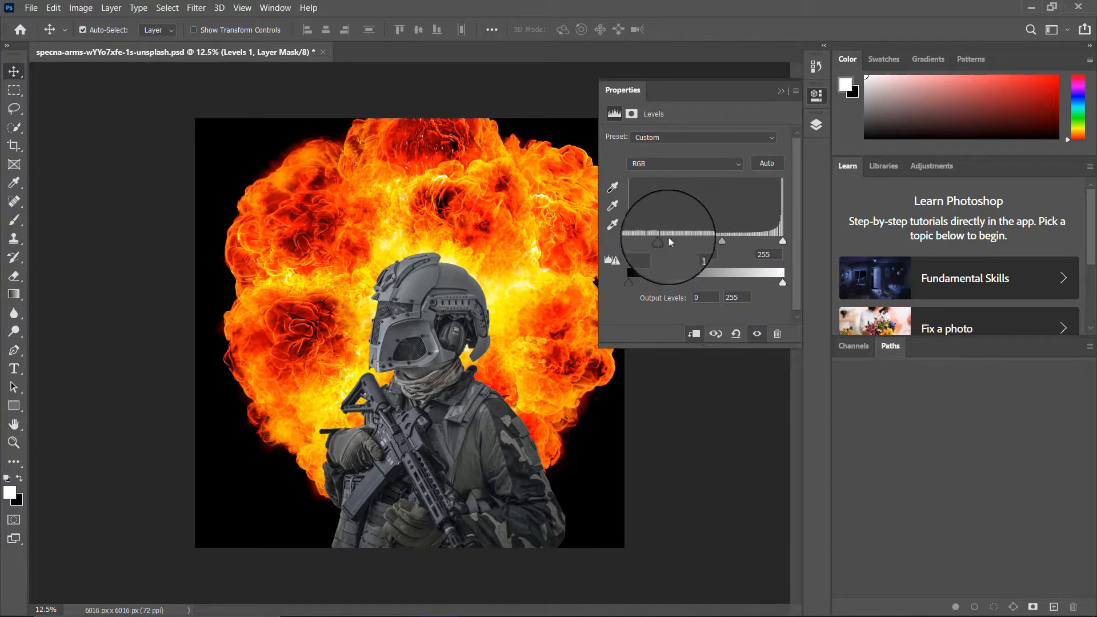
Step: Move the Levels adjustment above the soldier layer (Layer 0) and set its black input level to 52
{"action": "left_click", "coordinate": [815, 129]}
{"action": "left_click_drag", "start_coordinate": [744, 268], "coordinate": [748, 235]}
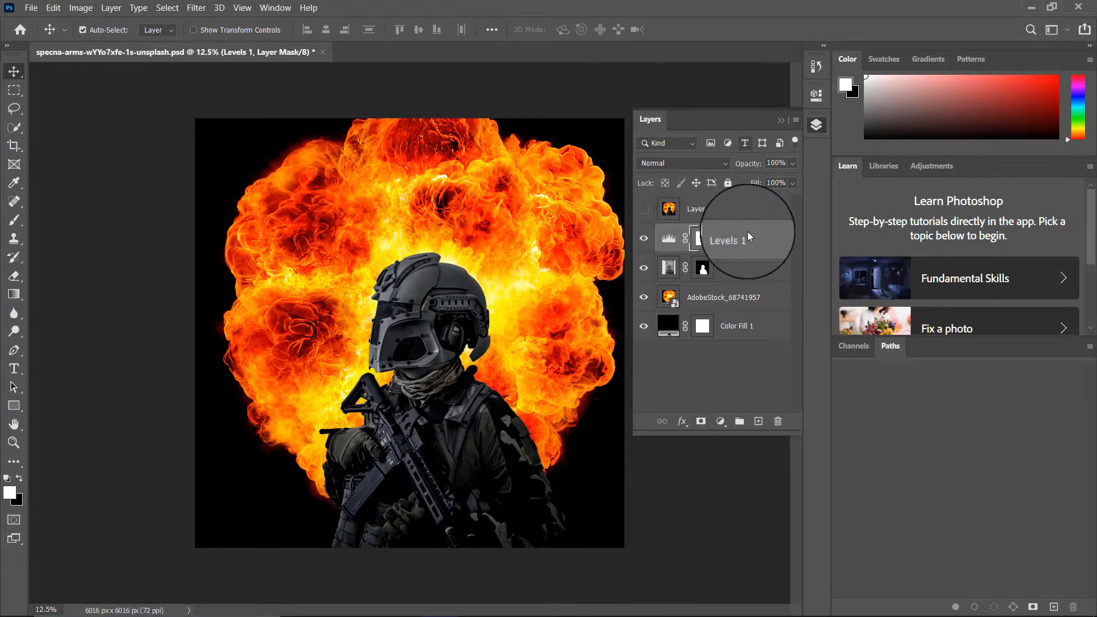
{"action": "double_click", "coordinate": [663, 239]}
{"action": "mouse_move", "coordinate": [665, 245]}
{"action": "left_mouse_down"}
{"action": "mouse_move", "coordinate": [689, 240]}
{"action": "mouse_move", "coordinate": [653, 241]}
{"action": "left_mouse_up"}
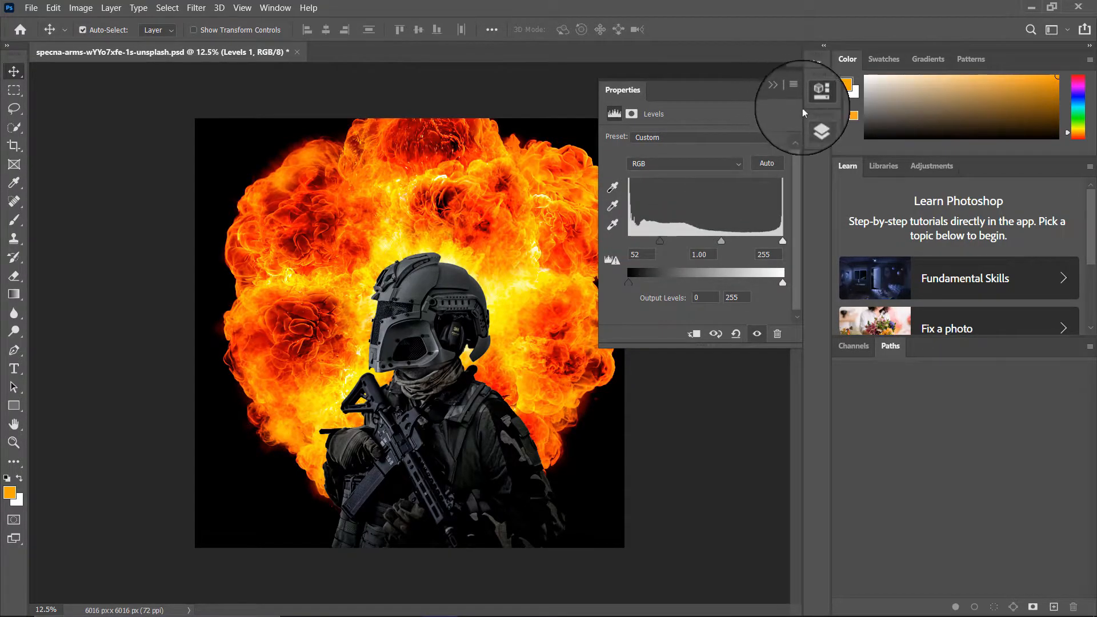
{"action": "left_click", "coordinate": [816, 96]}
{"action": "left_click", "coordinate": [817, 126]}
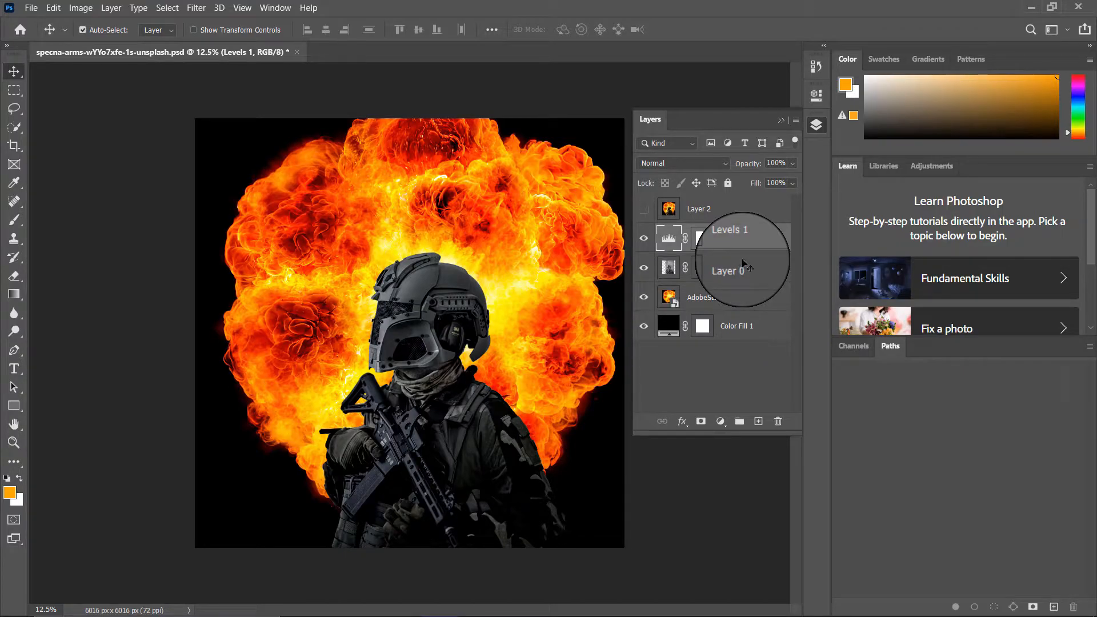
Step: Add a Hue/Saturation adjustment above Levels 1, clip it to the layer below and enable Colorize
{"action": "left_click", "coordinate": [722, 421]}
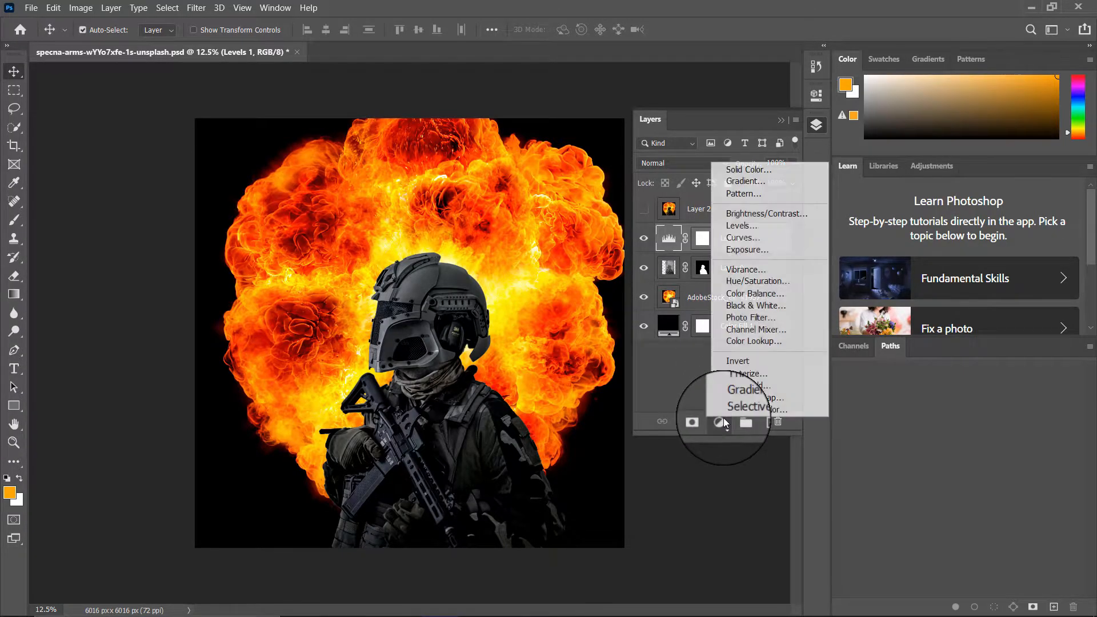
{"action": "left_click", "coordinate": [765, 284]}
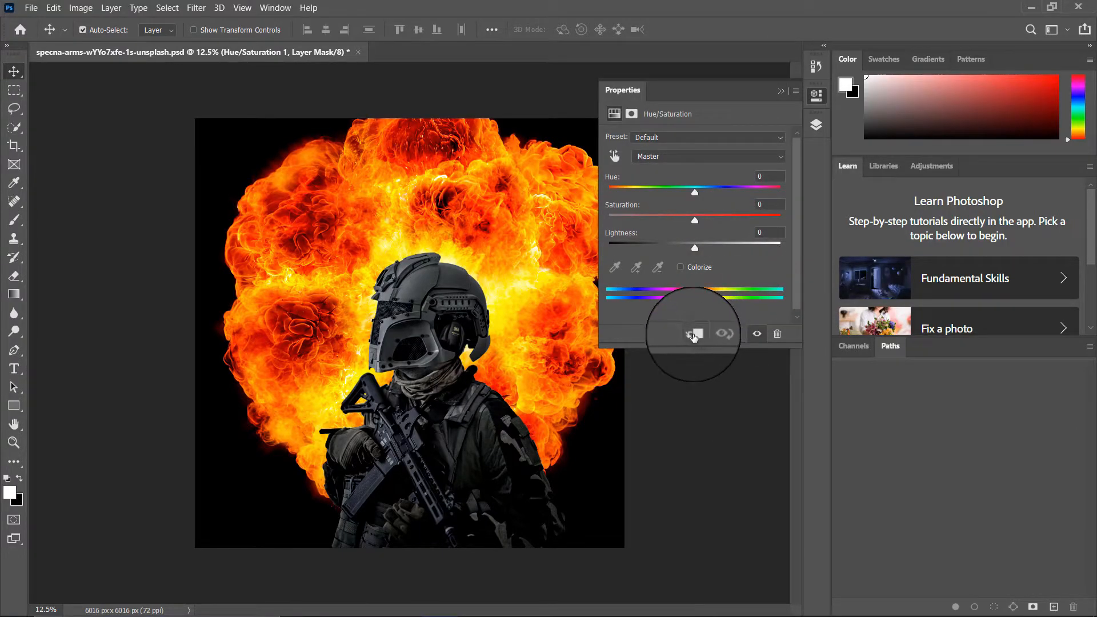
{"action": "left_click", "coordinate": [695, 336]}
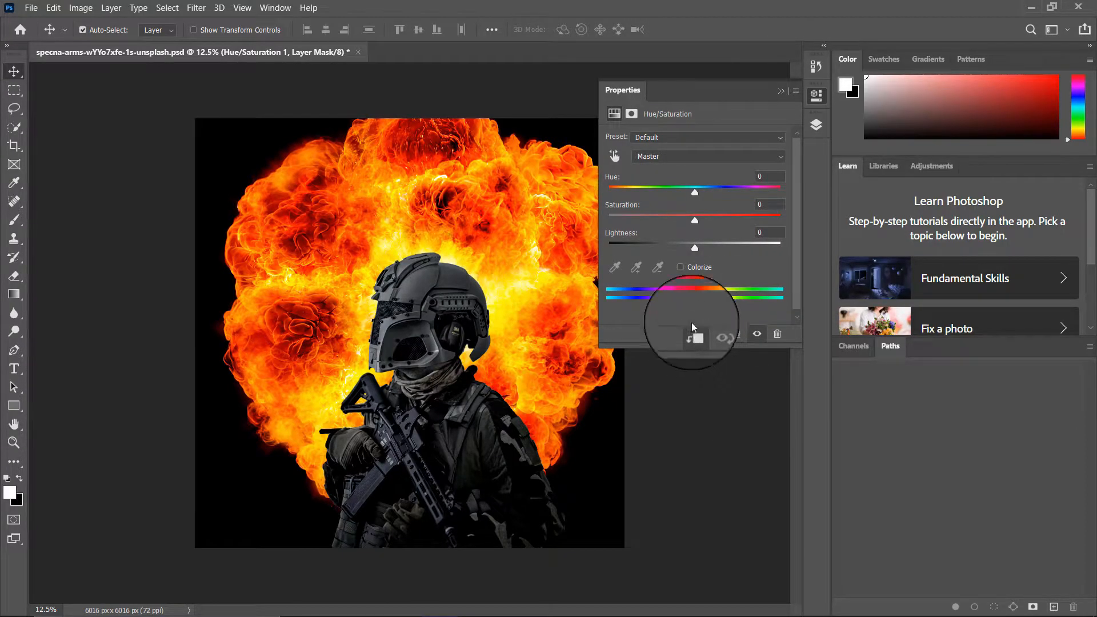
{"action": "left_click", "coordinate": [684, 269]}
Step: Clip the Levels 1 adjustment to the soldier layer so both adjustments affect only the soldier
{"action": "left_click", "coordinate": [816, 125]}
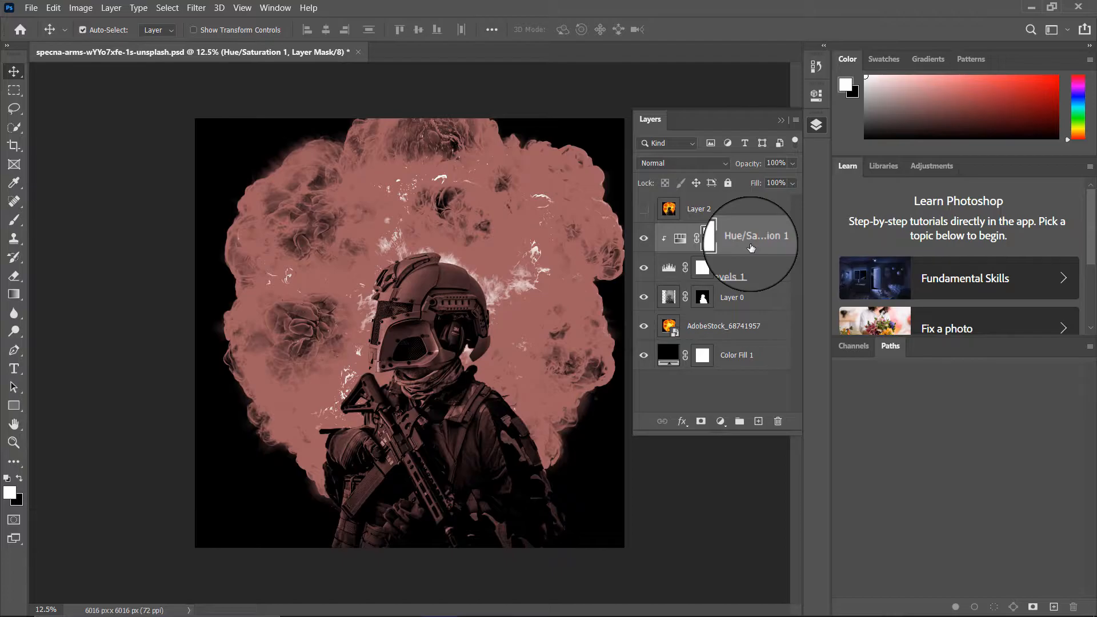
{"action": "left_click", "coordinate": [734, 269]}
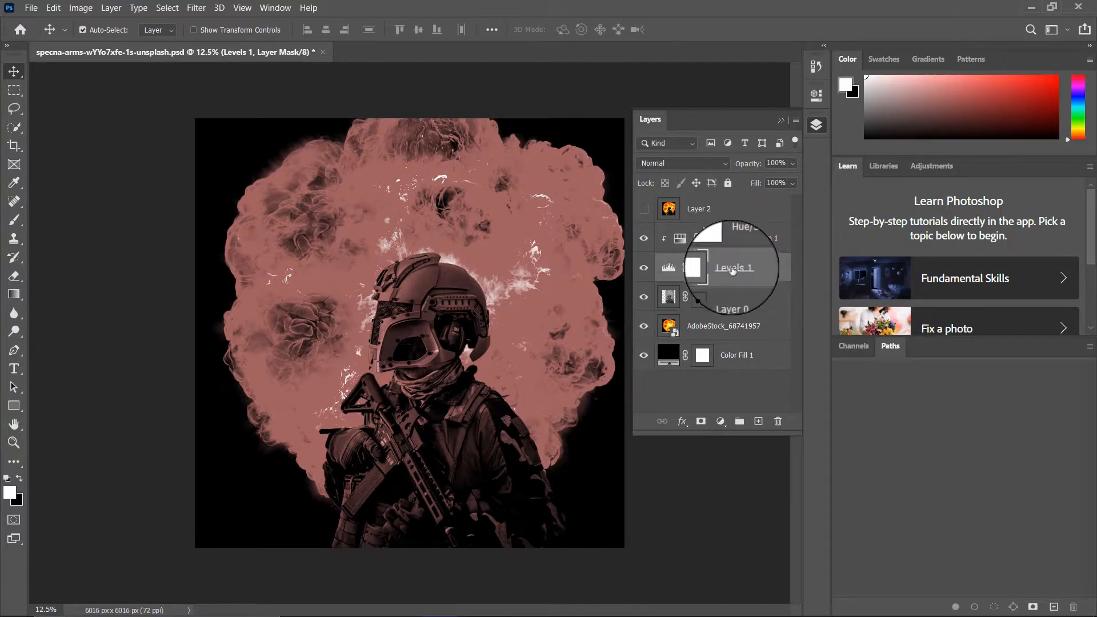
{"action": "left_click", "coordinate": [669, 283], "text": "alt"}
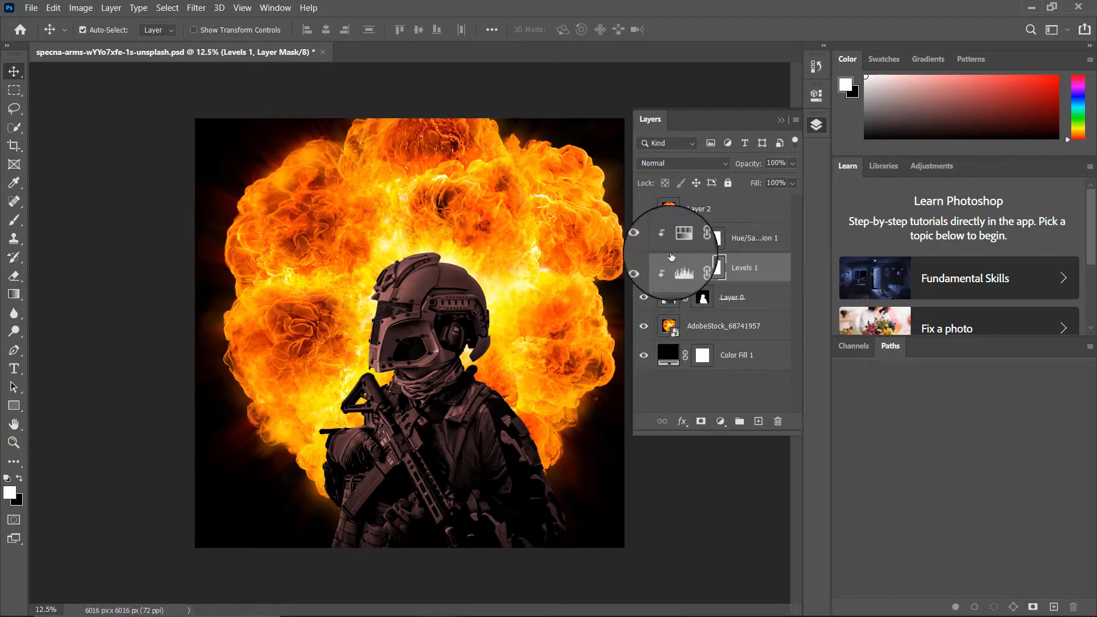
Step: Tint the soldier orange by setting the Hue/Saturation adjustment to hue 42, saturation 81 and lightness +17
{"action": "left_click", "coordinate": [678, 239]}
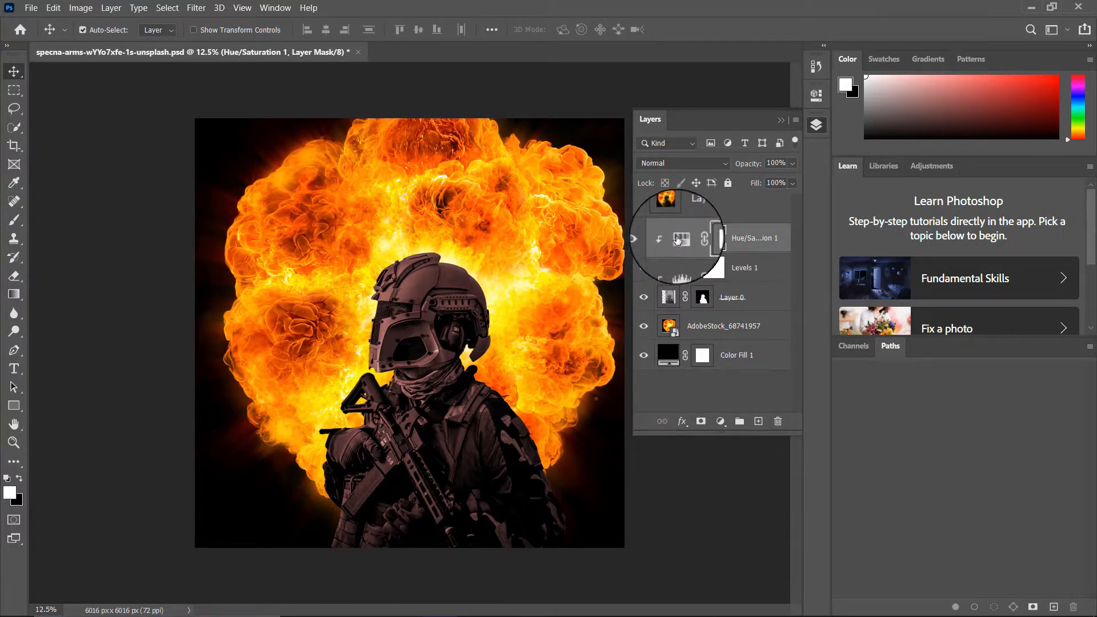
{"action": "left_click", "coordinate": [679, 241]}
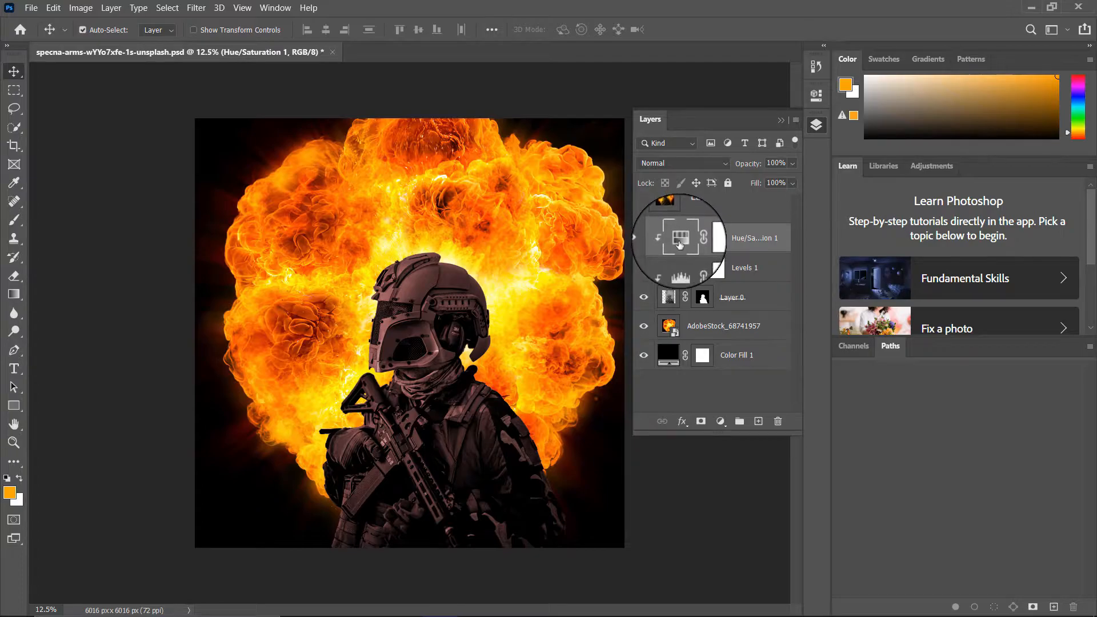
{"action": "double_click", "coordinate": [679, 241]}
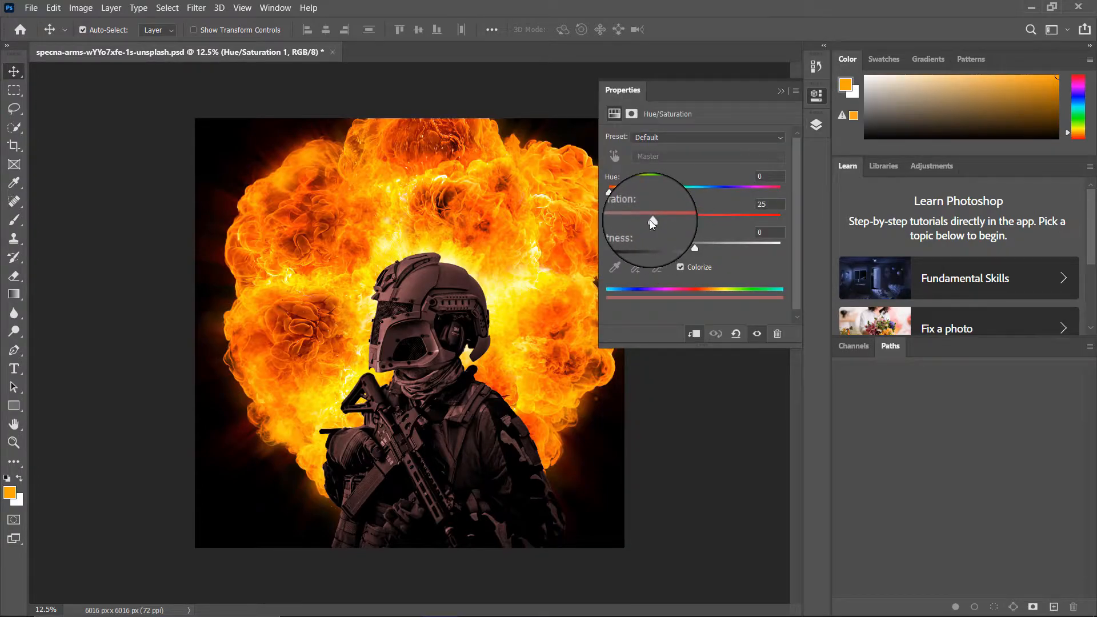
{"action": "left_click_drag", "start_coordinate": [651, 221], "coordinate": [735, 218]}
{"action": "left_click_drag", "start_coordinate": [611, 193], "coordinate": [629, 193]}
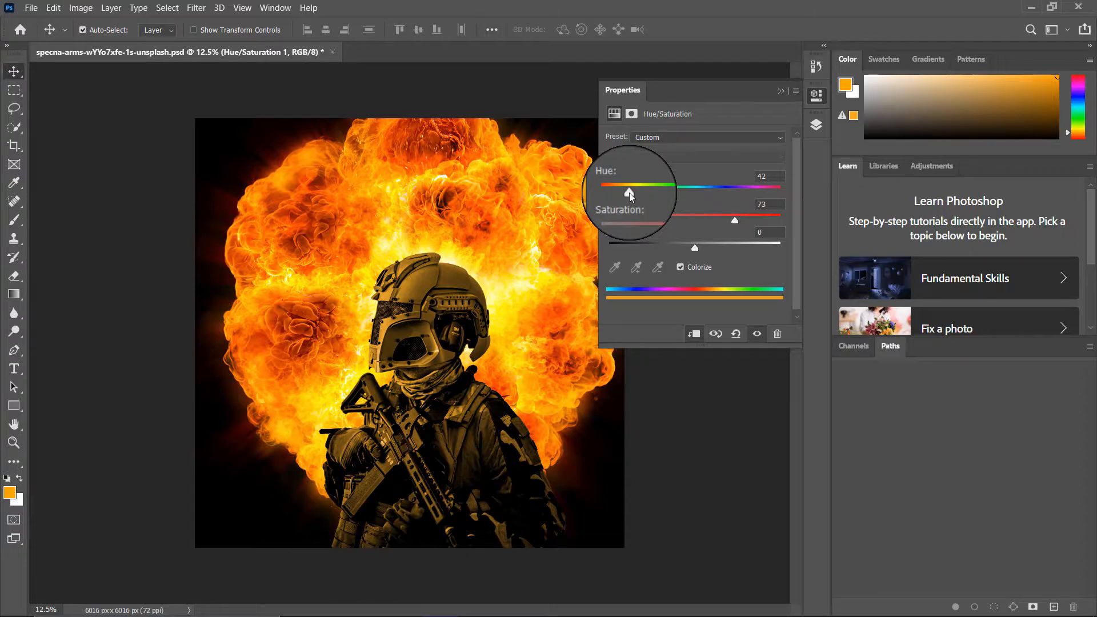
{"action": "left_click_drag", "start_coordinate": [693, 249], "coordinate": [754, 220]}
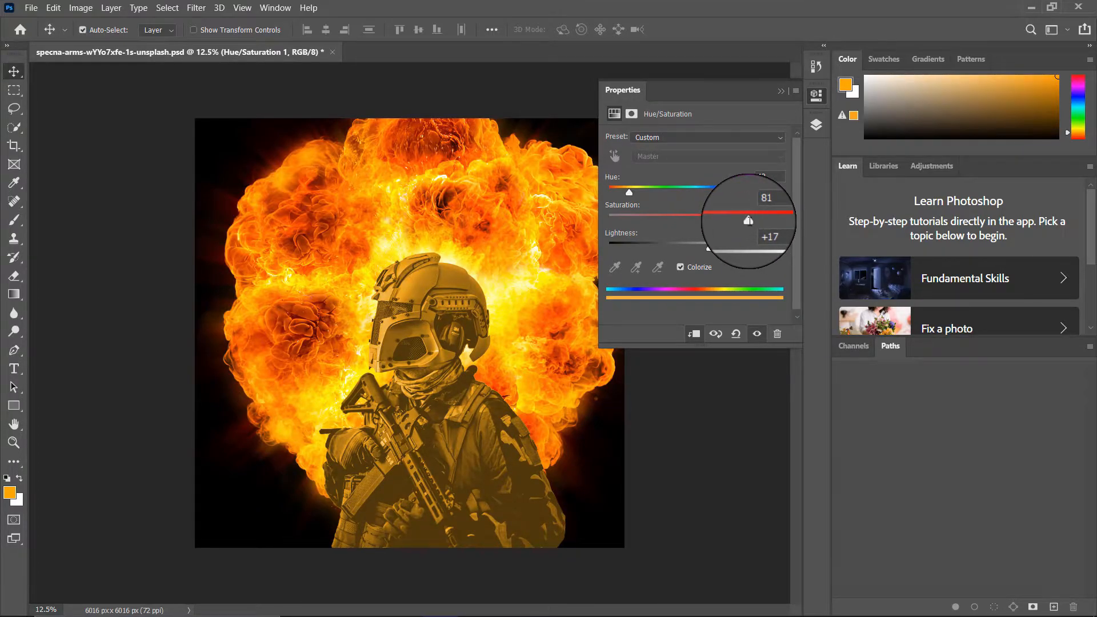
Step: Invert the Hue/Saturation layer mask to black to hide the orange tint
{"action": "left_click", "coordinate": [816, 127]}
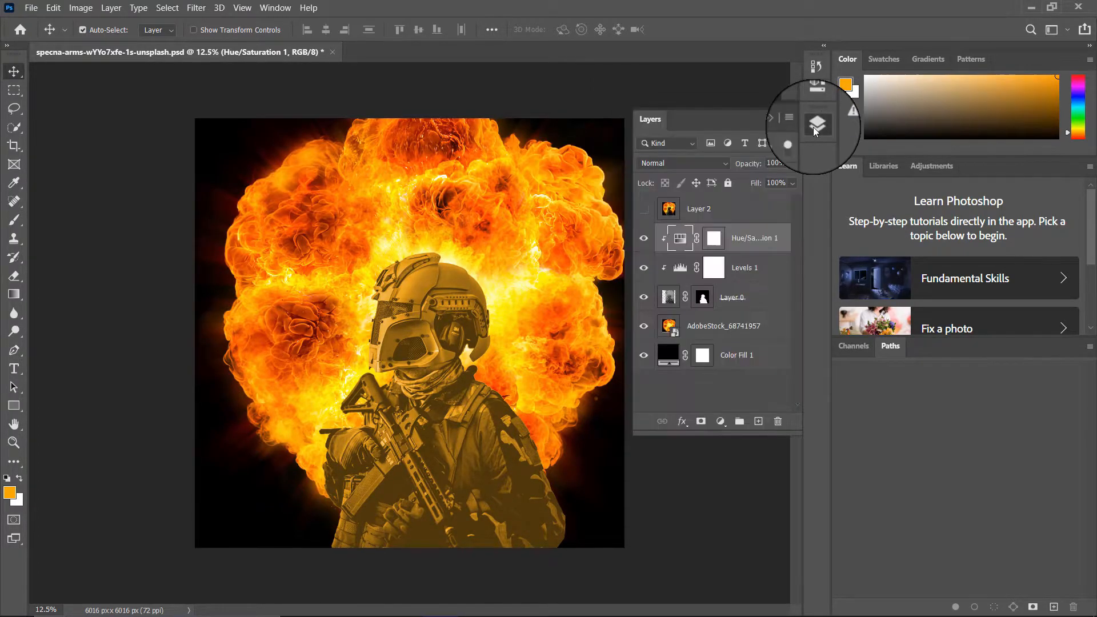
{"action": "left_click", "coordinate": [712, 240]}
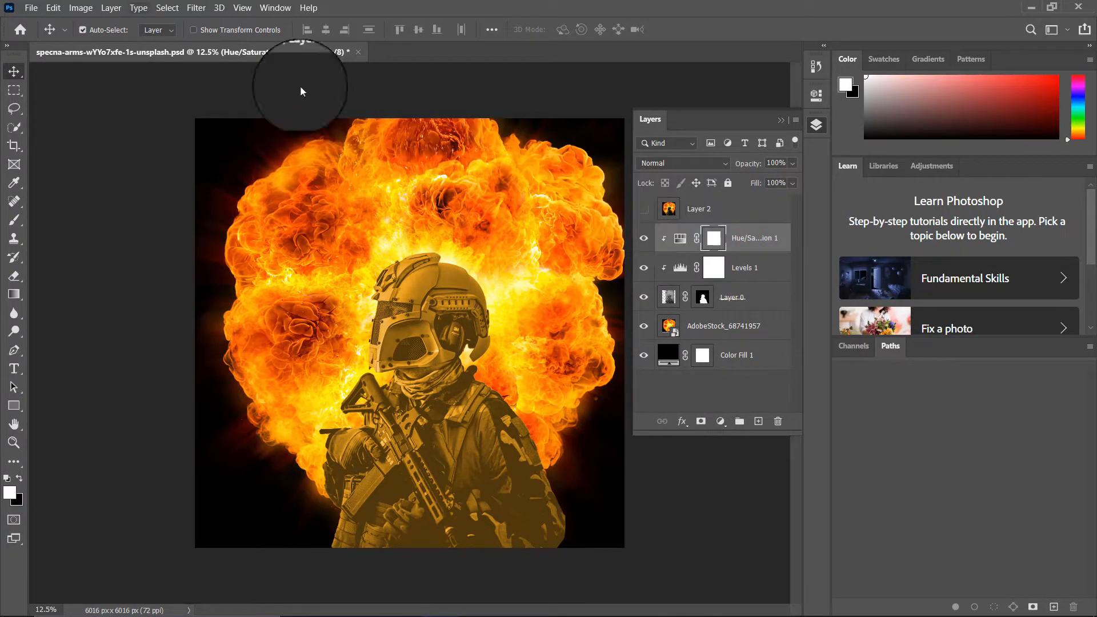
{"action": "left_click", "coordinate": [79, 8]}
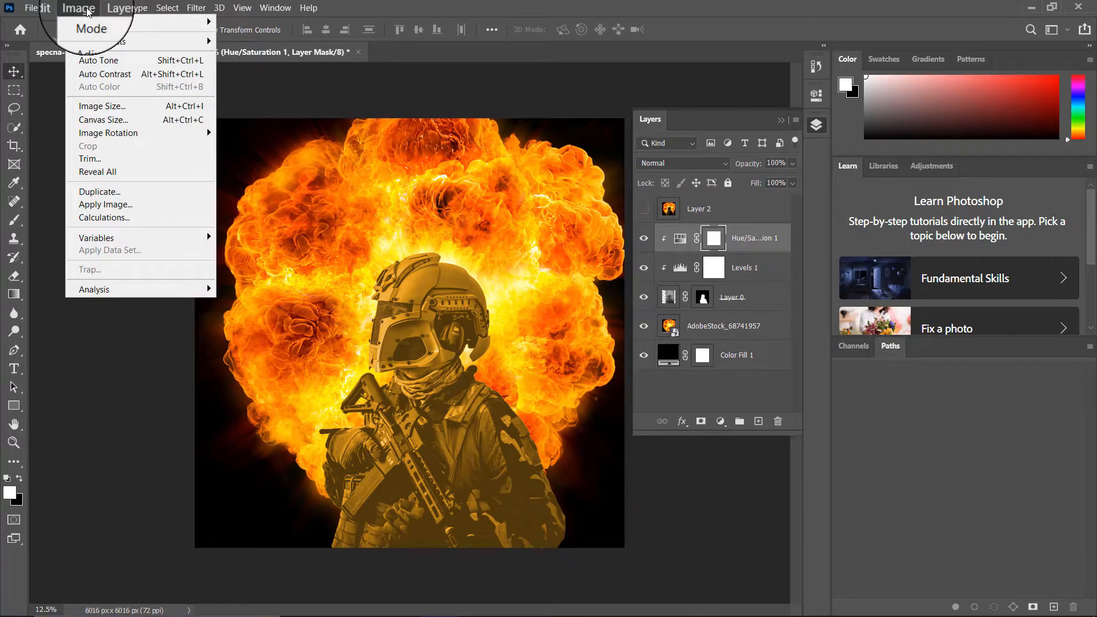
{"action": "mouse_move", "coordinate": [103, 41]}
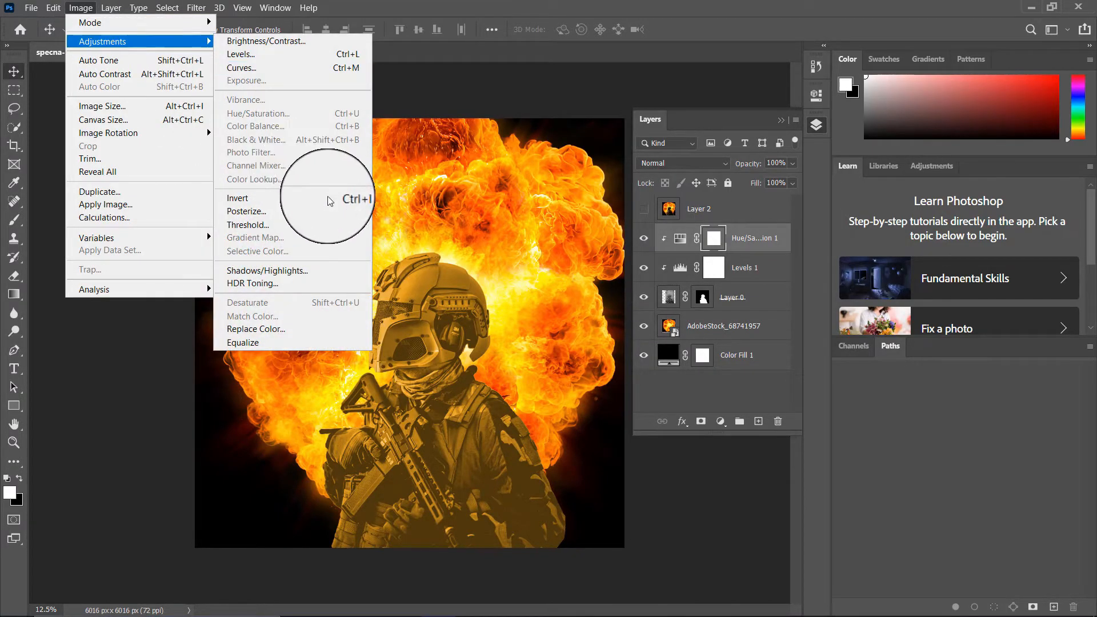
{"action": "left_click", "coordinate": [708, 239]}
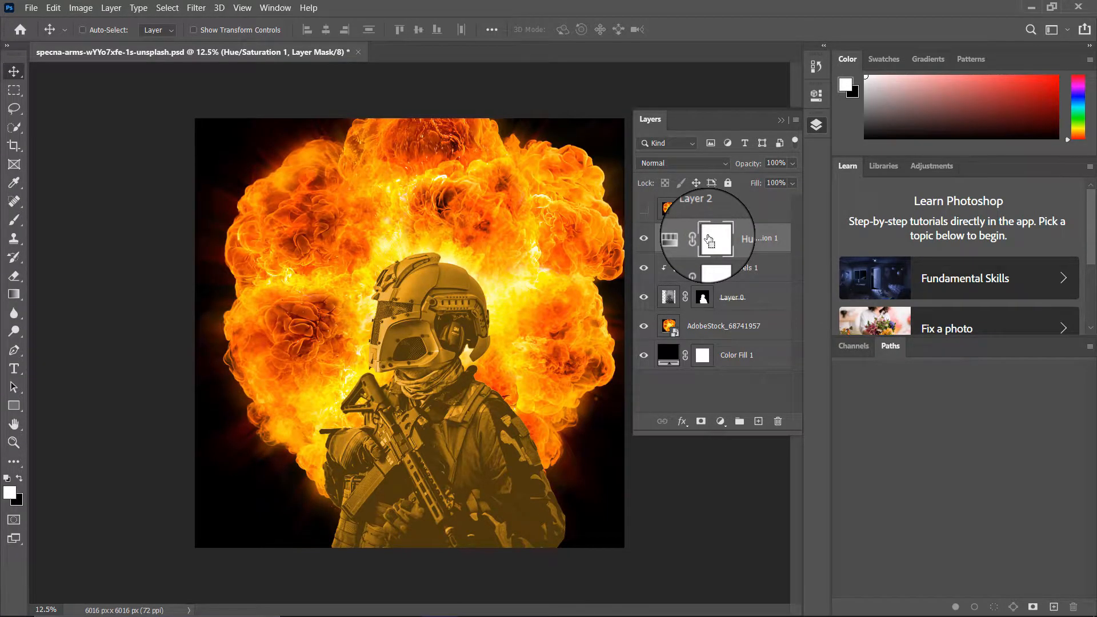
{"action": "key", "text": "ctrl+i"}
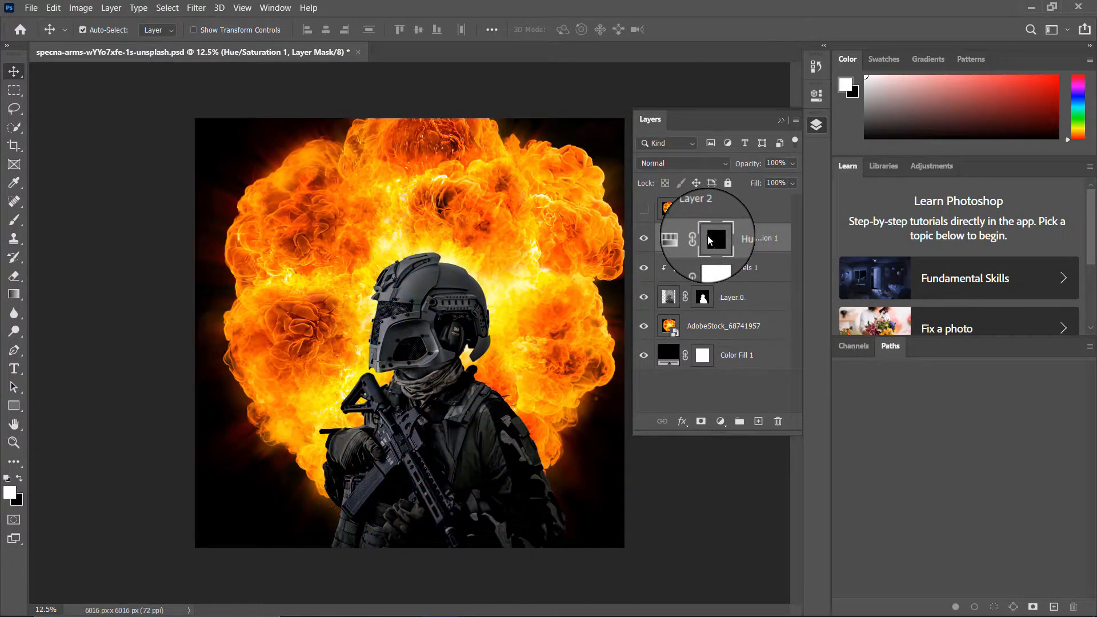
Step: Set up the Brush tool with the Soft Round tip from General Brushes and 100% flow
{"action": "left_click", "coordinate": [12, 221]}
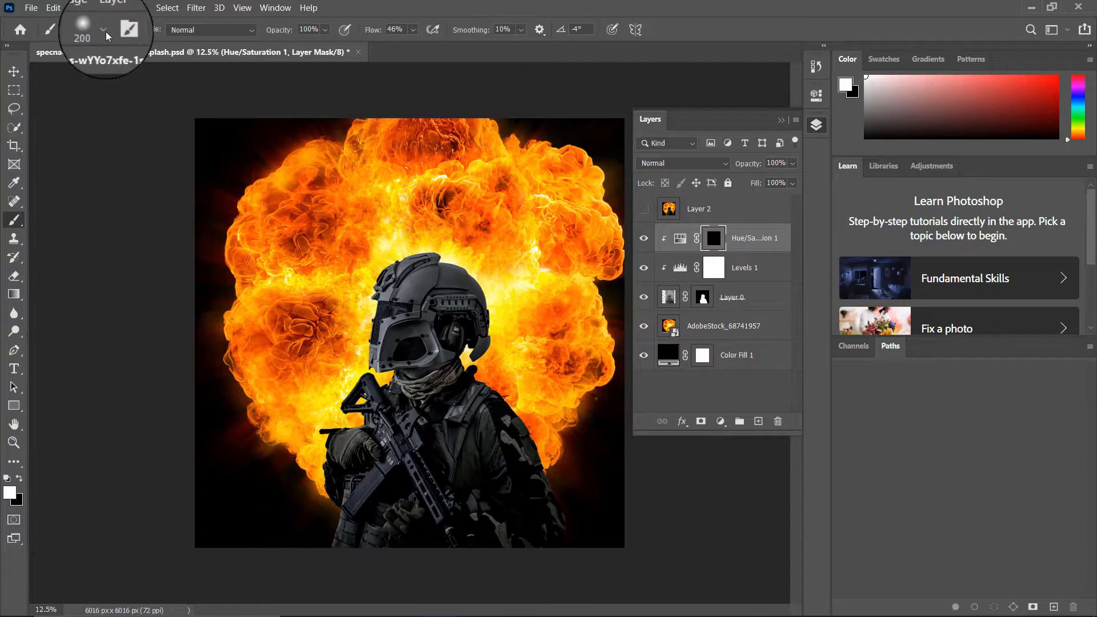
{"action": "left_click", "coordinate": [104, 32]}
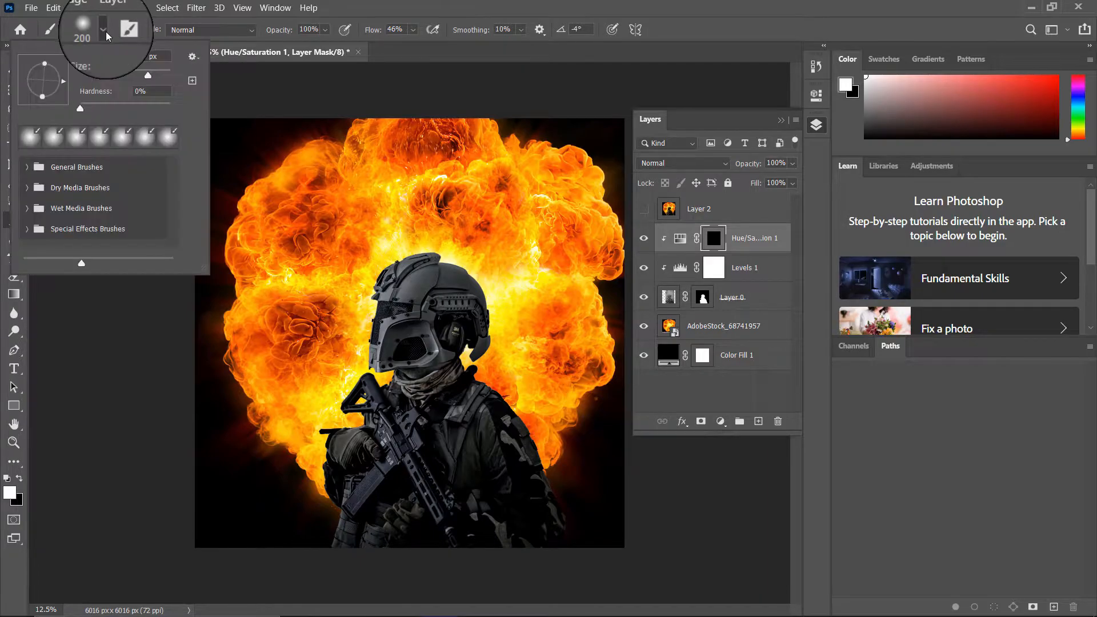
{"action": "left_click", "coordinate": [26, 167]}
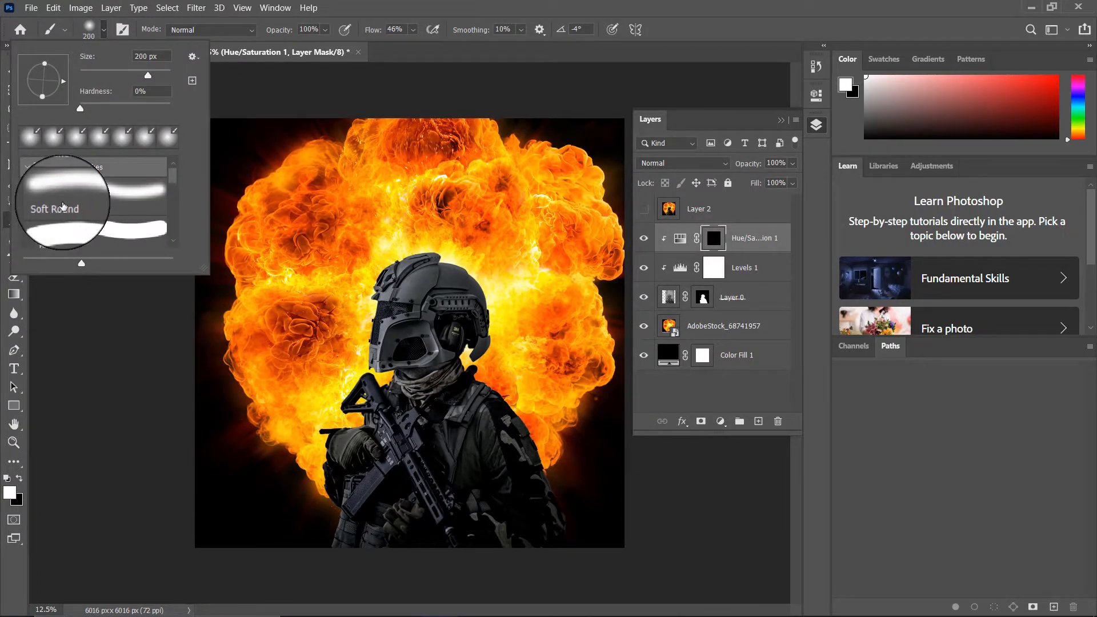
{"action": "left_click", "coordinate": [74, 197]}
{"action": "left_click", "coordinate": [102, 37]}
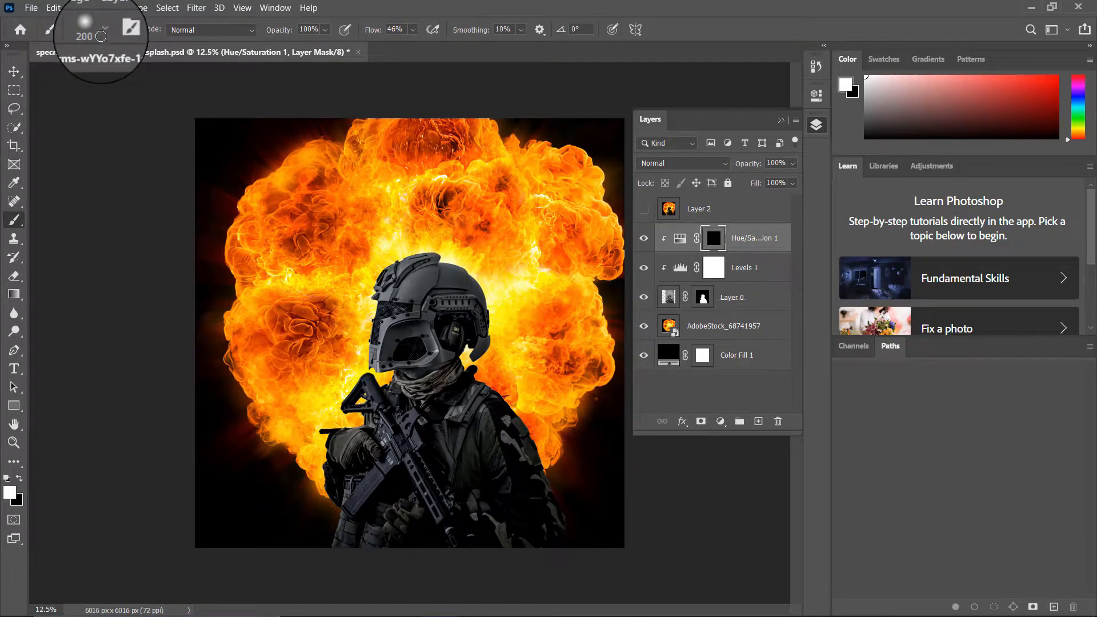
{"action": "left_click_drag", "start_coordinate": [370, 33], "coordinate": [378, 32]}
{"action": "left_click_drag", "start_coordinate": [483, 54], "coordinate": [484, 53]}
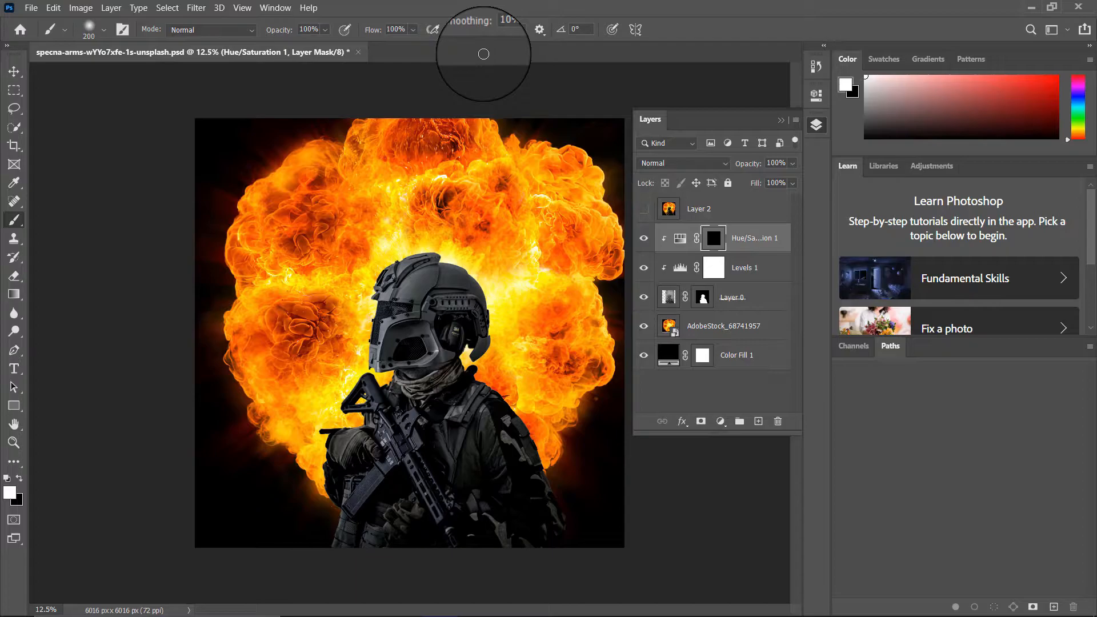
Step: Paint orange rim light on the Hue/Saturation mask along the top edge of the helmet with a 70 px brush
{"action": "scroll", "coordinate": [481, 232], "scroll_direction": "up", "scroll_amount": 18}
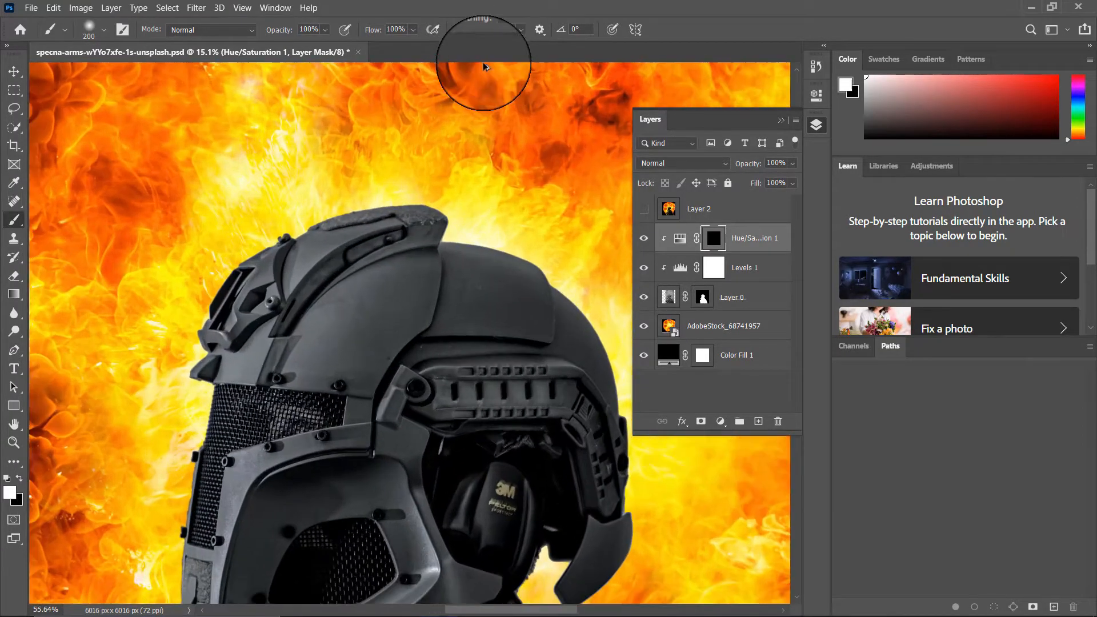
{"action": "scroll", "coordinate": [482, 234], "scroll_direction": "up", "scroll_amount": 10}
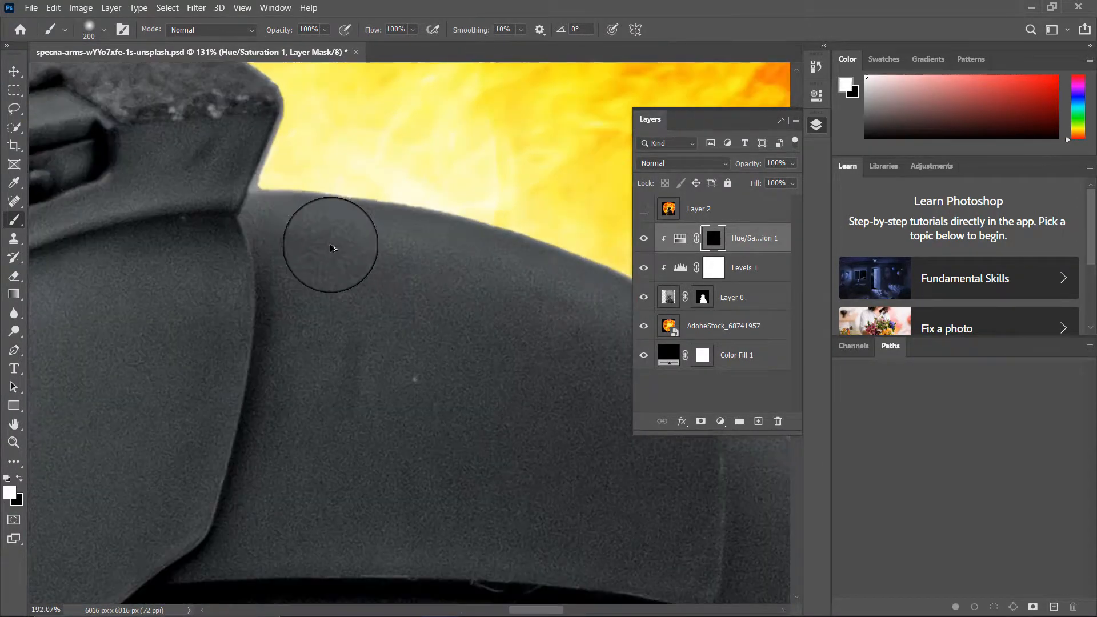
{"action": "key", "text": "bracketleft"}
{"action": "key", "text": "bracketleft"}
{"action": "key", "text": "bracketleft"}
{"action": "key", "text": "bracketleft"}
{"action": "key", "text": "bracketleft"}
{"action": "key", "text": "bracketleft"}
{"action": "key", "text": "bracketleft"}
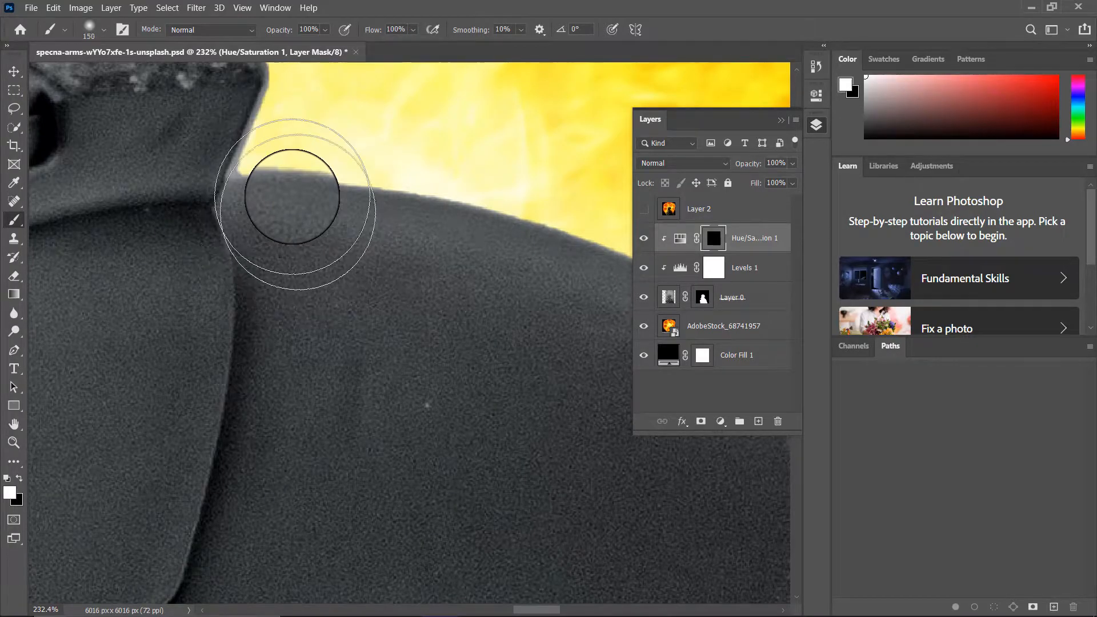
{"action": "mouse_move", "coordinate": [231, 188]}
{"action": "left_mouse_down"}
{"action": "mouse_move", "coordinate": [470, 229]}
{"action": "mouse_move", "coordinate": [537, 266]}
{"action": "left_mouse_up"}
{"action": "mouse_move", "coordinate": [509, 340]}
{"action": "left_mouse_down"}
{"action": "mouse_move", "coordinate": [258, 291]}
{"action": "mouse_move", "coordinate": [169, 293]}
{"action": "left_mouse_up"}
{"action": "mouse_move", "coordinate": [185, 202]}
{"action": "left_mouse_down"}
{"action": "mouse_move", "coordinate": [360, 255]}
{"action": "mouse_move", "coordinate": [404, 323]}
{"action": "mouse_move", "coordinate": [407, 380]}
{"action": "left_mouse_up"}
{"action": "left_click_drag", "start_coordinate": [404, 464], "coordinate": [279, 366]}
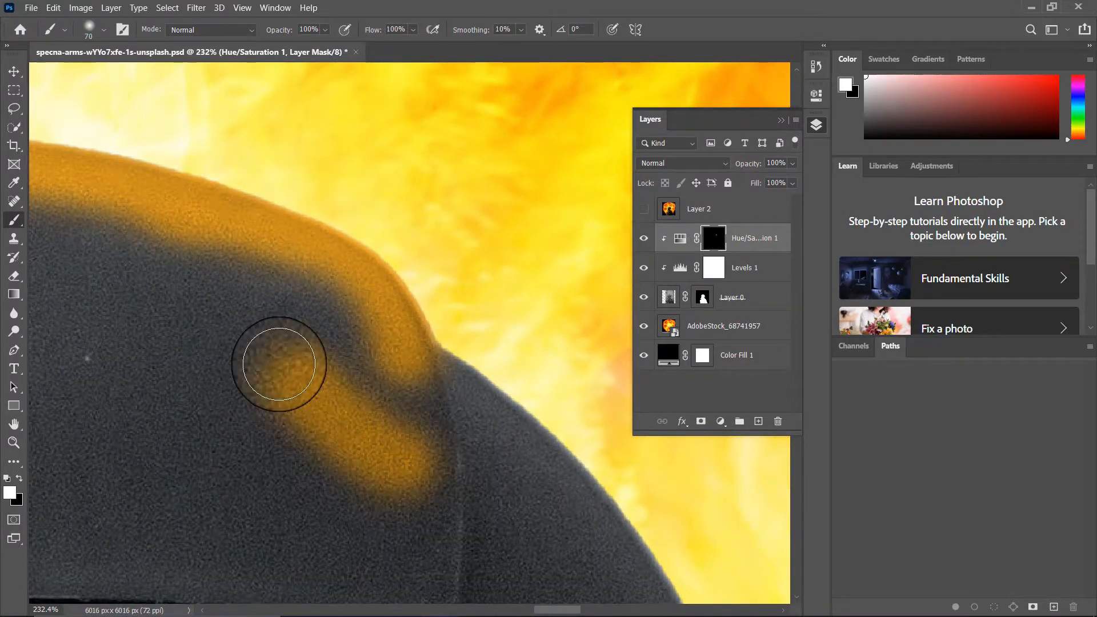
{"action": "key", "text": "ctrl+z"}
Step: Extend the orange rim light down the curved back edge of the helmet
{"action": "left_click_drag", "start_coordinate": [374, 456], "coordinate": [195, 258]}
{"action": "left_click_drag", "start_coordinate": [274, 158], "coordinate": [435, 310]}
{"action": "left_click_drag", "start_coordinate": [444, 414], "coordinate": [214, 201]}
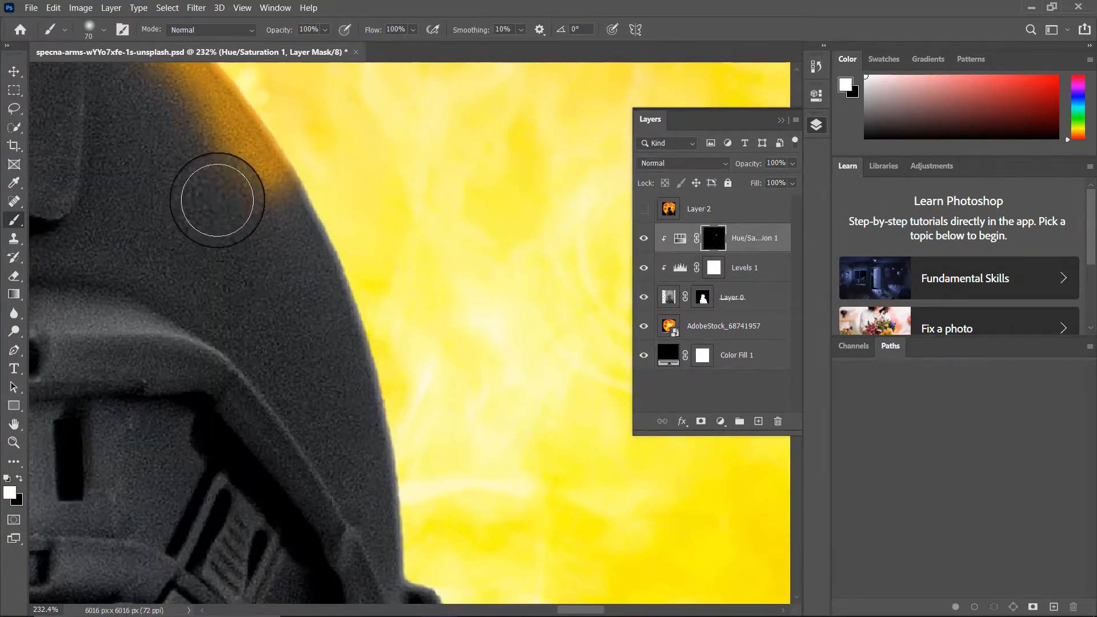
{"action": "left_click_drag", "start_coordinate": [369, 378], "coordinate": [211, 215]}
{"action": "left_click_drag", "start_coordinate": [282, 351], "coordinate": [122, 171]}
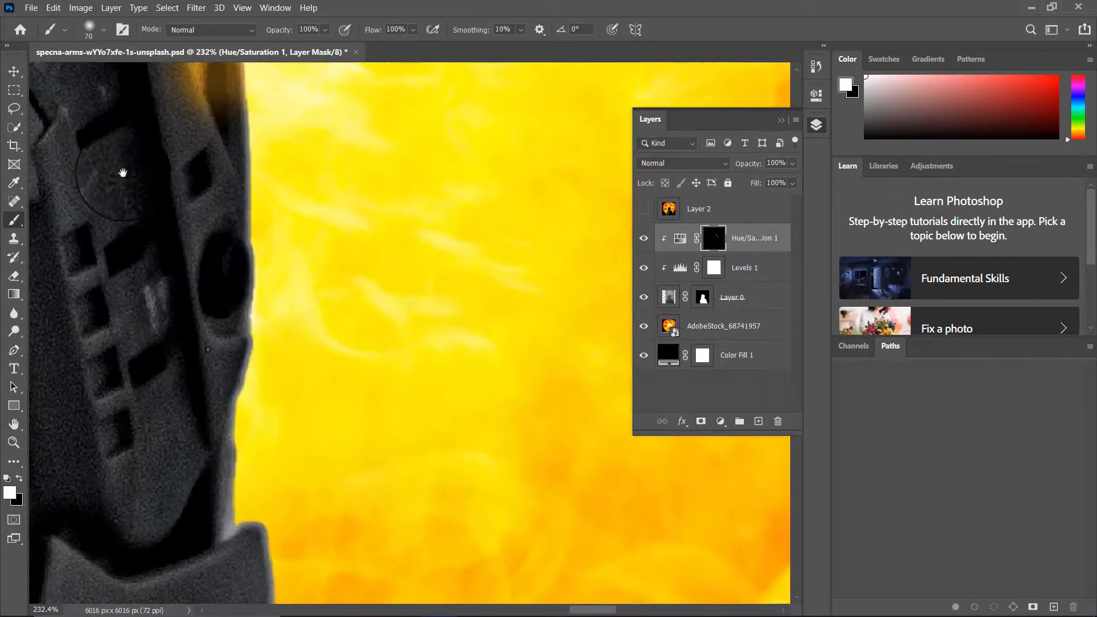
Step: Paint the orange rim around the helmet's lower rear flap and the gap beside the ear protection
{"action": "left_click_drag", "start_coordinate": [245, 456], "coordinate": [122, 159]}
{"action": "mouse_move", "coordinate": [166, 387]}
{"action": "left_mouse_down"}
{"action": "mouse_move", "coordinate": [240, 148]}
{"action": "mouse_move", "coordinate": [290, 135]}
{"action": "mouse_move", "coordinate": [299, 238]}
{"action": "mouse_move", "coordinate": [122, 385]}
{"action": "mouse_move", "coordinate": [91, 409]}
{"action": "left_mouse_up"}
{"action": "left_click_drag", "start_coordinate": [311, 338], "coordinate": [536, 298]}
{"action": "left_click_drag", "start_coordinate": [331, 344], "coordinate": [360, 413]}
{"action": "left_click_drag", "start_coordinate": [334, 417], "coordinate": [274, 338]}
{"action": "left_click_drag", "start_coordinate": [151, 185], "coordinate": [81, 375]}
{"action": "mouse_move", "coordinate": [81, 375]}
{"action": "left_mouse_down"}
{"action": "mouse_move", "coordinate": [162, 206]}
{"action": "mouse_move", "coordinate": [187, 194]}
{"action": "left_mouse_up"}
Step: Paint the orange rim along the soldier's neck side and shoulder edge behind the helmet
{"action": "mouse_move", "coordinate": [157, 174]}
{"action": "left_mouse_down"}
{"action": "mouse_move", "coordinate": [245, 392]}
{"action": "mouse_move", "coordinate": [451, 377]}
{"action": "mouse_move", "coordinate": [483, 425]}
{"action": "left_mouse_up"}
{"action": "left_click_drag", "start_coordinate": [403, 431], "coordinate": [332, 187]}
{"action": "mouse_move", "coordinate": [422, 187]}
{"action": "left_mouse_down"}
{"action": "mouse_move", "coordinate": [411, 393]}
{"action": "mouse_move", "coordinate": [583, 499]}
{"action": "left_mouse_up"}
{"action": "left_click_drag", "start_coordinate": [454, 426], "coordinate": [83, 203]}
{"action": "left_click_drag", "start_coordinate": [519, 447], "coordinate": [168, 116]}
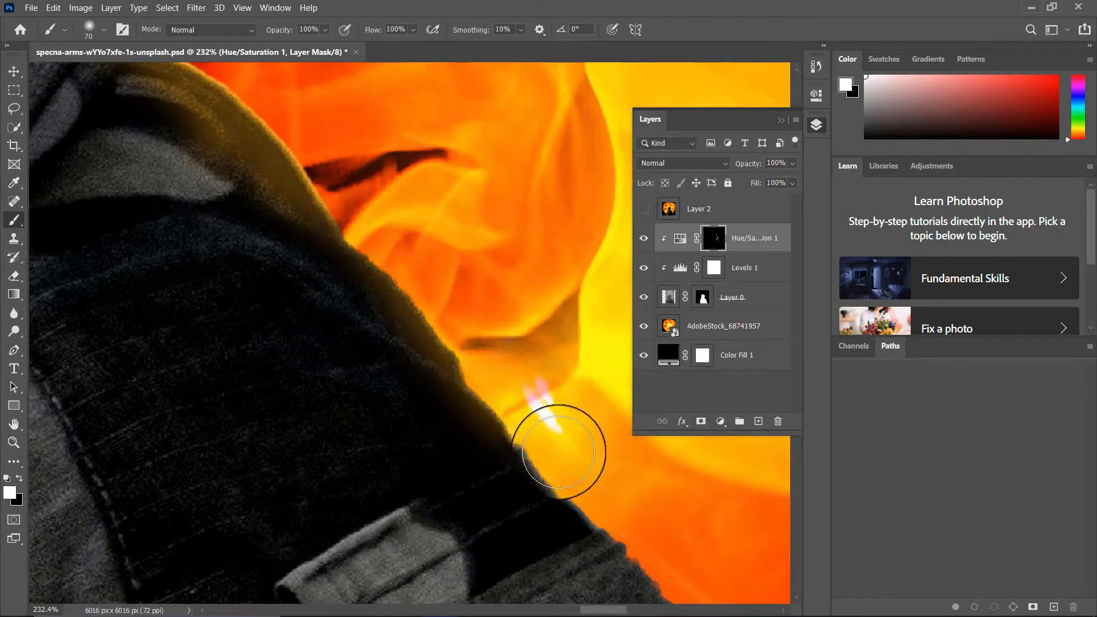
Step: Extend the orange rim light down the outer edge of the upper sleeve
{"action": "left_click_drag", "start_coordinate": [556, 449], "coordinate": [278, 219]}
{"action": "left_click_drag", "start_coordinate": [282, 290], "coordinate": [182, 185]}
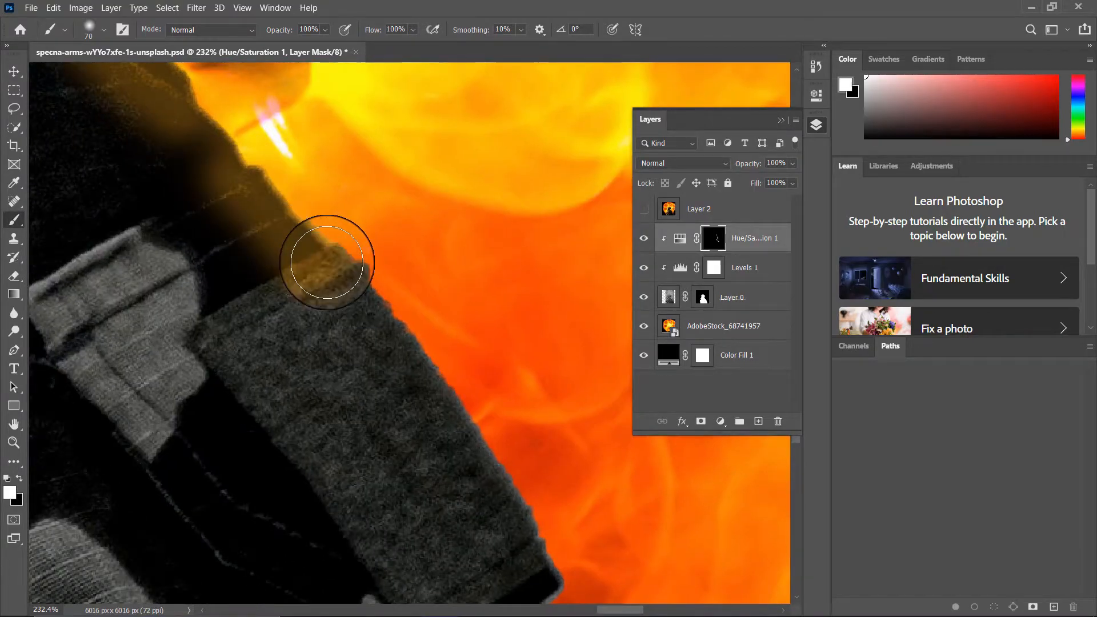
{"action": "left_click_drag", "start_coordinate": [486, 499], "coordinate": [388, 356]}
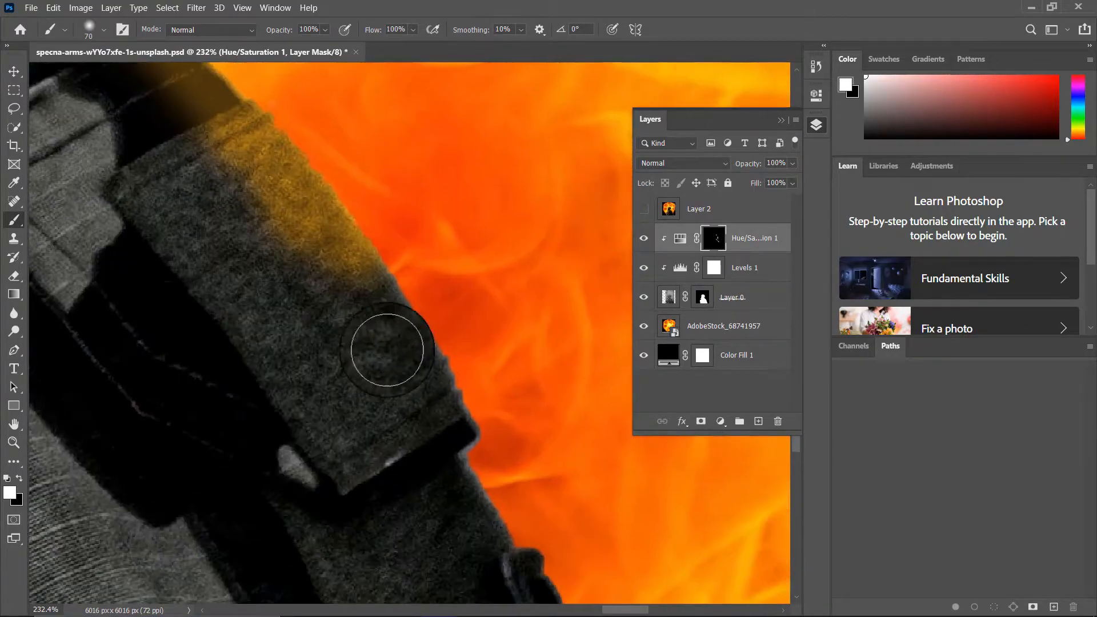
{"action": "left_click_drag", "start_coordinate": [466, 479], "coordinate": [394, 345]}
{"action": "left_click_drag", "start_coordinate": [403, 271], "coordinate": [388, 312]}
{"action": "mouse_move", "coordinate": [460, 458]}
{"action": "left_mouse_down"}
{"action": "mouse_move", "coordinate": [357, 282]}
{"action": "mouse_move", "coordinate": [473, 547]}
{"action": "mouse_move", "coordinate": [254, 207]}
{"action": "left_mouse_up"}
Step: Reduce the brush to 45 px and continue the thinner orange rim along the middle of the sleeve's outer edge
{"action": "key", "text": "bracketleft"}
{"action": "key", "text": "bracketleft"}
{"action": "key", "text": "bracketleft"}
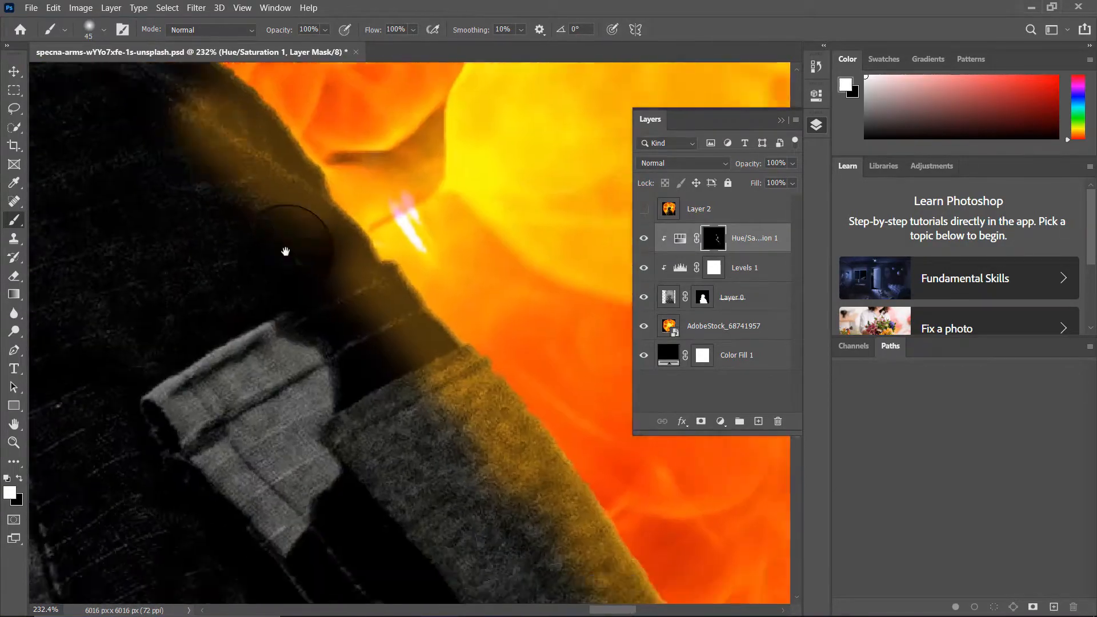
{"action": "left_click_drag", "start_coordinate": [492, 514], "coordinate": [248, 164]}
{"action": "left_click_drag", "start_coordinate": [300, 260], "coordinate": [283, 230]}
{"action": "left_click_drag", "start_coordinate": [462, 408], "coordinate": [483, 445]}
{"action": "left_click_drag", "start_coordinate": [419, 443], "coordinate": [330, 239]}
{"action": "left_click_drag", "start_coordinate": [463, 445], "coordinate": [350, 264]}
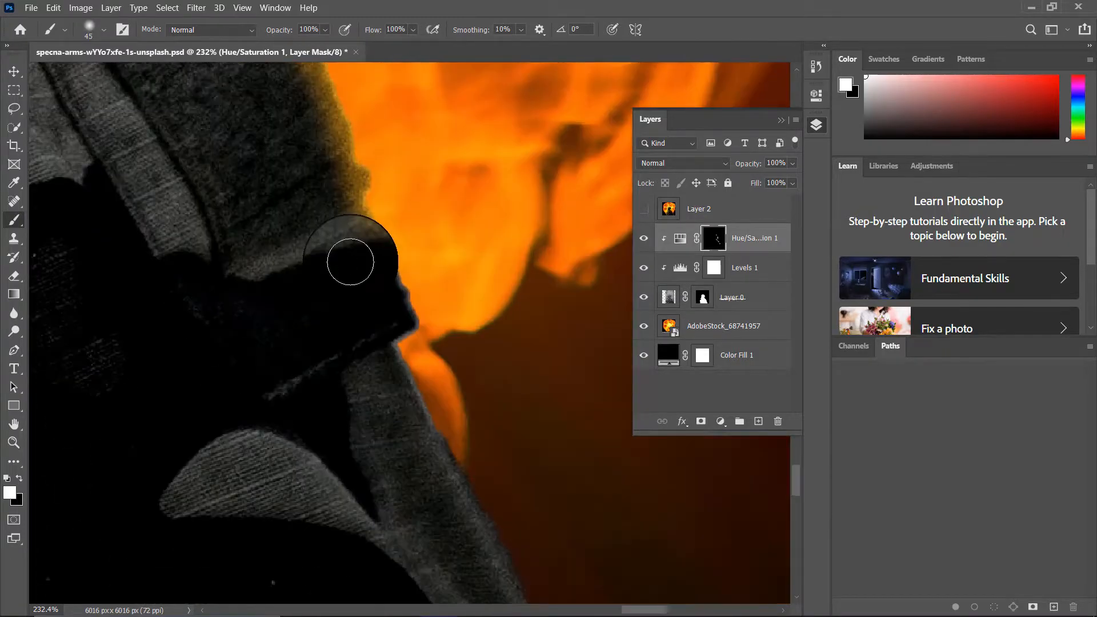
Step: Paint the orange rim along the lower sleeve and elbow down to the end of the soldier's arm
{"action": "left_click_drag", "start_coordinate": [426, 394], "coordinate": [455, 486]}
{"action": "mouse_move", "coordinate": [329, 335]}
{"action": "left_mouse_down"}
{"action": "mouse_move", "coordinate": [309, 274]}
{"action": "mouse_move", "coordinate": [203, 139]}
{"action": "left_mouse_up"}
{"action": "left_click_drag", "start_coordinate": [334, 297], "coordinate": [417, 454]}
{"action": "left_click_drag", "start_coordinate": [365, 461], "coordinate": [198, 194]}
{"action": "left_click_drag", "start_coordinate": [229, 160], "coordinate": [386, 481]}
{"action": "left_click_drag", "start_coordinate": [252, 363], "coordinate": [11, 23]}
{"action": "mouse_move", "coordinate": [103, 91]}
{"action": "left_mouse_down"}
{"action": "mouse_move", "coordinate": [147, 143]}
{"action": "mouse_move", "coordinate": [289, 478]}
{"action": "mouse_move", "coordinate": [282, 505]}
{"action": "left_mouse_up"}
{"action": "left_click_drag", "start_coordinate": [242, 475], "coordinate": [258, 237]}
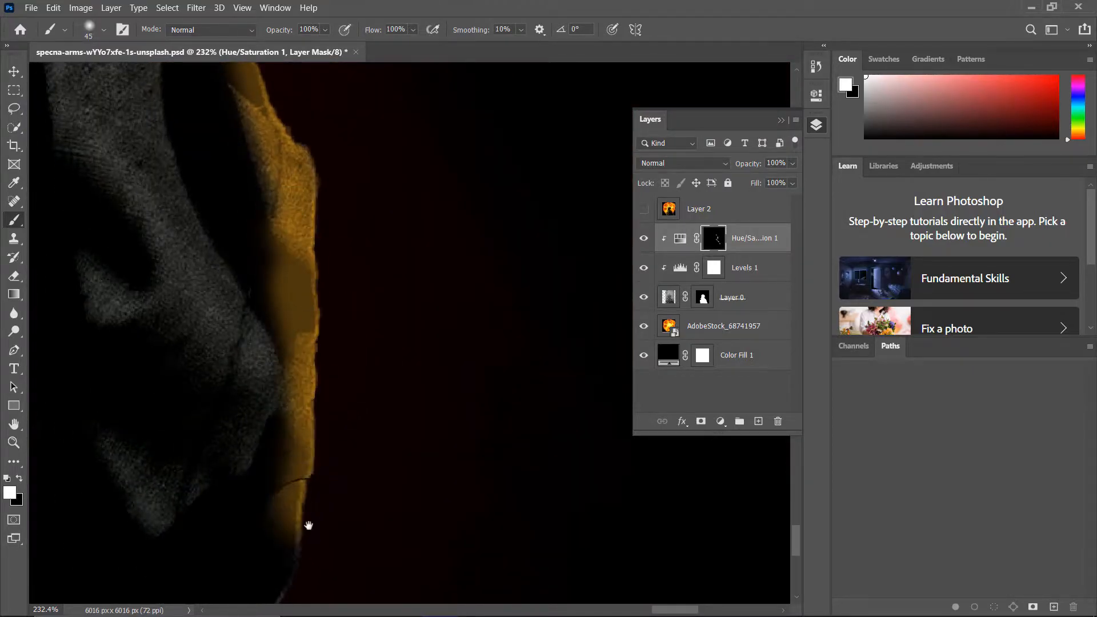
{"action": "left_click_drag", "start_coordinate": [296, 497], "coordinate": [353, 223]}
Step: Paint orange rim light along the top of the helmet's raised crest
{"action": "scroll", "coordinate": [200, 338], "scroll_direction": "down", "scroll_amount": 10}
{"action": "left_click_drag", "start_coordinate": [120, 232], "coordinate": [458, 400]}
{"action": "scroll", "coordinate": [228, 252], "scroll_direction": "down", "scroll_amount": 4}
{"action": "left_click_drag", "start_coordinate": [177, 199], "coordinate": [386, 453]}
{"action": "scroll", "coordinate": [320, 257], "scroll_direction": "up", "scroll_amount": 9}
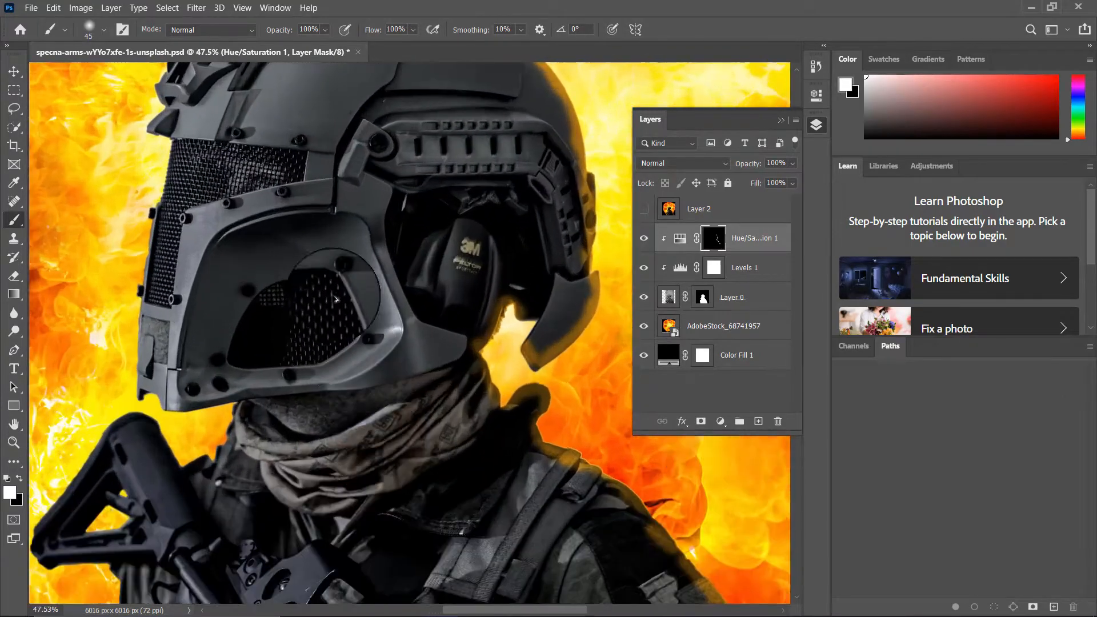
{"action": "left_click_drag", "start_coordinate": [365, 240], "coordinate": [350, 561]}
{"action": "left_click_drag", "start_coordinate": [246, 102], "coordinate": [223, 237]}
{"action": "left_click_drag", "start_coordinate": [214, 546], "coordinate": [161, 400]}
{"action": "left_click_drag", "start_coordinate": [527, 242], "coordinate": [429, 235]}
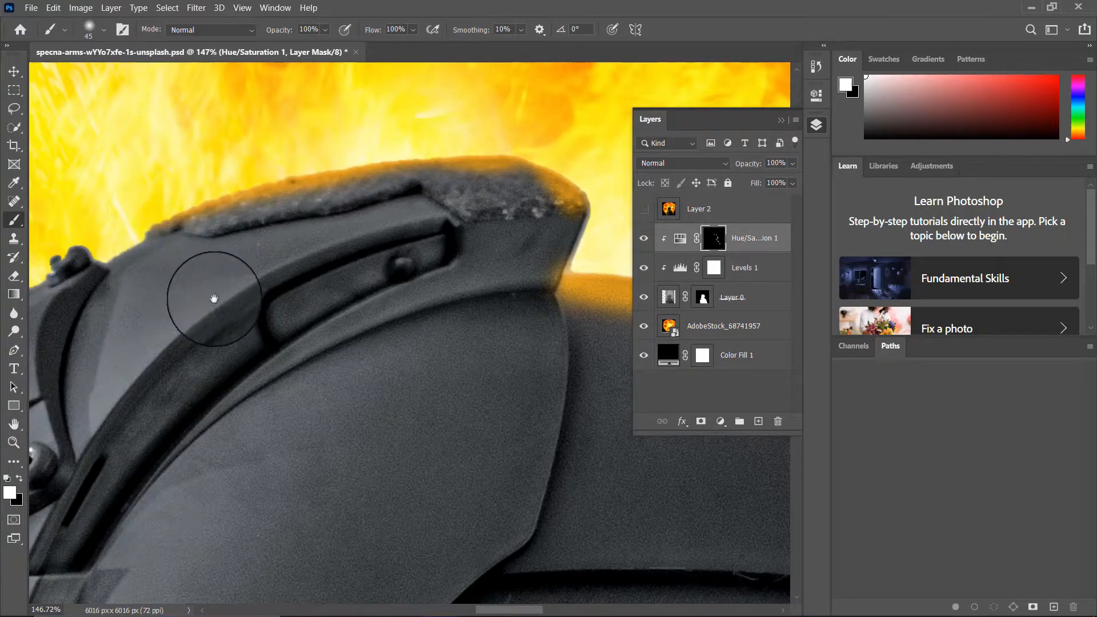
Step: Paint the orange rim along the helmet's upper front edge, from the crest down to the pointed brow
{"action": "left_click_drag", "start_coordinate": [208, 294], "coordinate": [434, 306]}
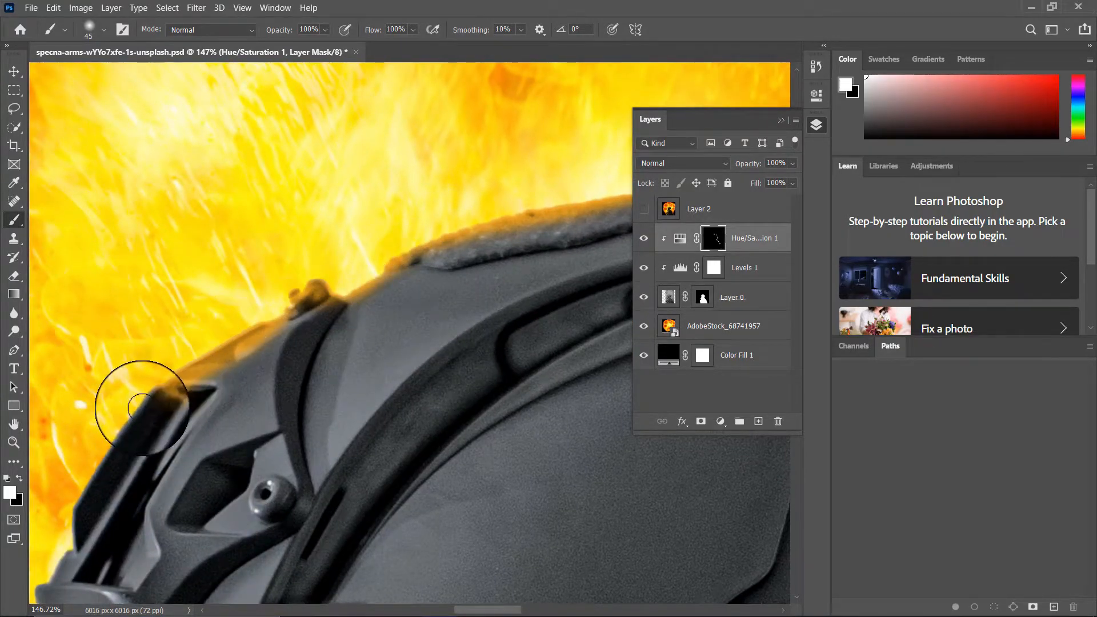
{"action": "left_click_drag", "start_coordinate": [139, 392], "coordinate": [372, 246]}
{"action": "left_click_drag", "start_coordinate": [232, 453], "coordinate": [379, 164]}
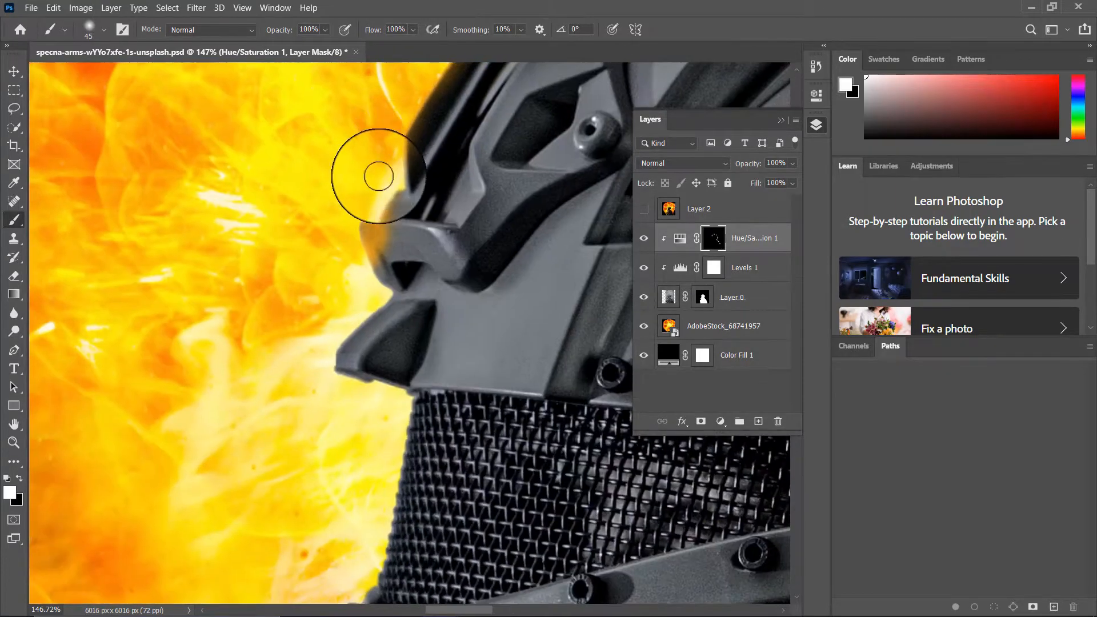
{"action": "left_click_drag", "start_coordinate": [363, 289], "coordinate": [301, 191]}
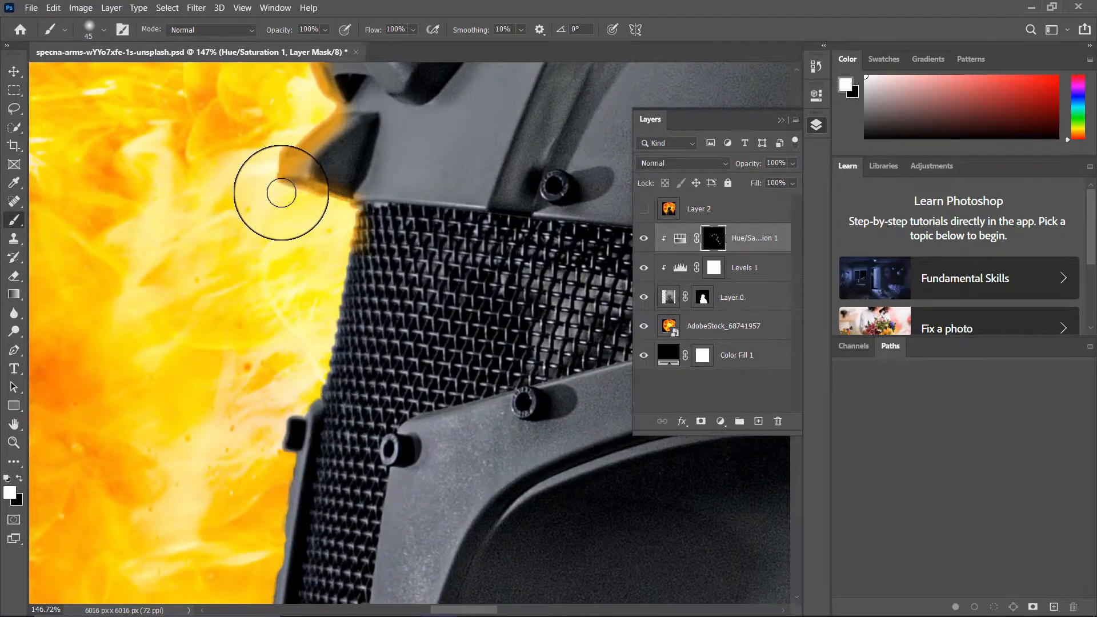
Step: Paint the orange rim down the front edge of the mesh visor and face guard
{"action": "left_click_drag", "start_coordinate": [302, 381], "coordinate": [302, 103]}
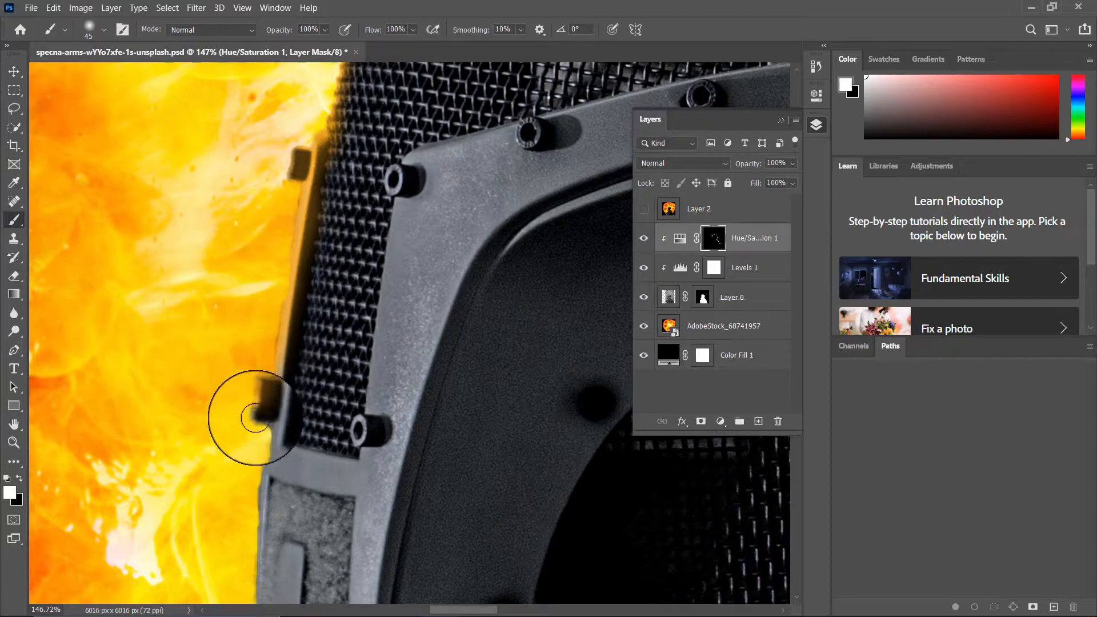
{"action": "left_click_drag", "start_coordinate": [255, 415], "coordinate": [201, 135]}
{"action": "left_click_drag", "start_coordinate": [199, 255], "coordinate": [175, 416]}
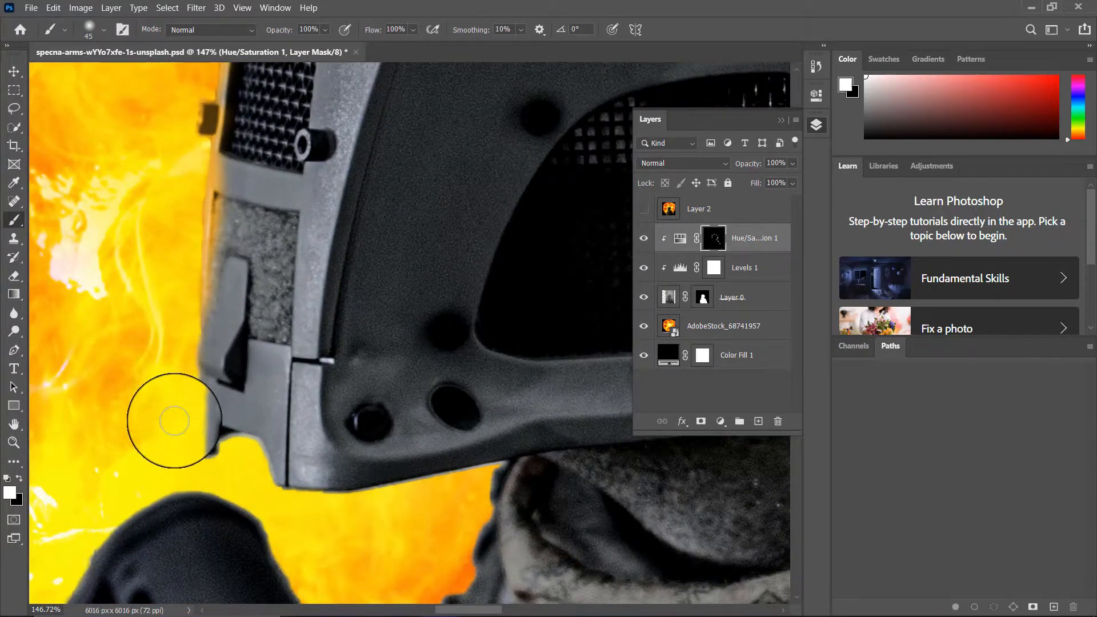
{"action": "mouse_move", "coordinate": [194, 276]}
{"action": "left_mouse_down"}
{"action": "mouse_move", "coordinate": [194, 464]}
{"action": "mouse_move", "coordinate": [216, 439]}
{"action": "mouse_move", "coordinate": [271, 462]}
{"action": "mouse_move", "coordinate": [239, 447]}
{"action": "mouse_move", "coordinate": [169, 204]}
{"action": "left_mouse_up"}
Step: Paint orange rim light along the face guard's lower edge and around the rifle stock
{"action": "mouse_move", "coordinate": [419, 241]}
{"action": "left_mouse_down"}
{"action": "mouse_move", "coordinate": [406, 317]}
{"action": "mouse_move", "coordinate": [378, 367]}
{"action": "mouse_move", "coordinate": [343, 405]}
{"action": "mouse_move", "coordinate": [281, 418]}
{"action": "mouse_move", "coordinate": [237, 393]}
{"action": "mouse_move", "coordinate": [168, 279]}
{"action": "mouse_move", "coordinate": [115, 256]}
{"action": "left_mouse_up"}
{"action": "left_click_drag", "start_coordinate": [184, 313], "coordinate": [359, 288]}
{"action": "mouse_move", "coordinate": [254, 243]}
{"action": "left_mouse_down"}
{"action": "mouse_move", "coordinate": [149, 351]}
{"action": "mouse_move", "coordinate": [351, 142]}
{"action": "left_mouse_up"}
{"action": "mouse_move", "coordinate": [381, 94]}
{"action": "left_mouse_down"}
{"action": "mouse_move", "coordinate": [171, 380]}
{"action": "mouse_move", "coordinate": [396, 116]}
{"action": "left_mouse_up"}
{"action": "left_click_drag", "start_coordinate": [186, 367], "coordinate": [272, 240]}
{"action": "mouse_move", "coordinate": [266, 220]}
{"action": "left_mouse_down"}
{"action": "mouse_move", "coordinate": [276, 326]}
{"action": "mouse_move", "coordinate": [435, 349]}
{"action": "left_mouse_up"}
Step: Paint the orange rim on the rod above the glove, the glove's outer edge and the clothing below it
{"action": "mouse_move", "coordinate": [405, 413]}
{"action": "left_mouse_down"}
{"action": "mouse_move", "coordinate": [255, 268]}
{"action": "mouse_move", "coordinate": [355, 238]}
{"action": "mouse_move", "coordinate": [355, 368]}
{"action": "mouse_move", "coordinate": [147, 375]}
{"action": "mouse_move", "coordinate": [447, 391]}
{"action": "left_mouse_up"}
{"action": "mouse_move", "coordinate": [331, 363]}
{"action": "left_mouse_down"}
{"action": "mouse_move", "coordinate": [404, 368]}
{"action": "mouse_move", "coordinate": [117, 387]}
{"action": "mouse_move", "coordinate": [447, 385]}
{"action": "mouse_move", "coordinate": [559, 274]}
{"action": "left_mouse_up"}
{"action": "left_click_drag", "start_coordinate": [280, 303], "coordinate": [370, 342]}
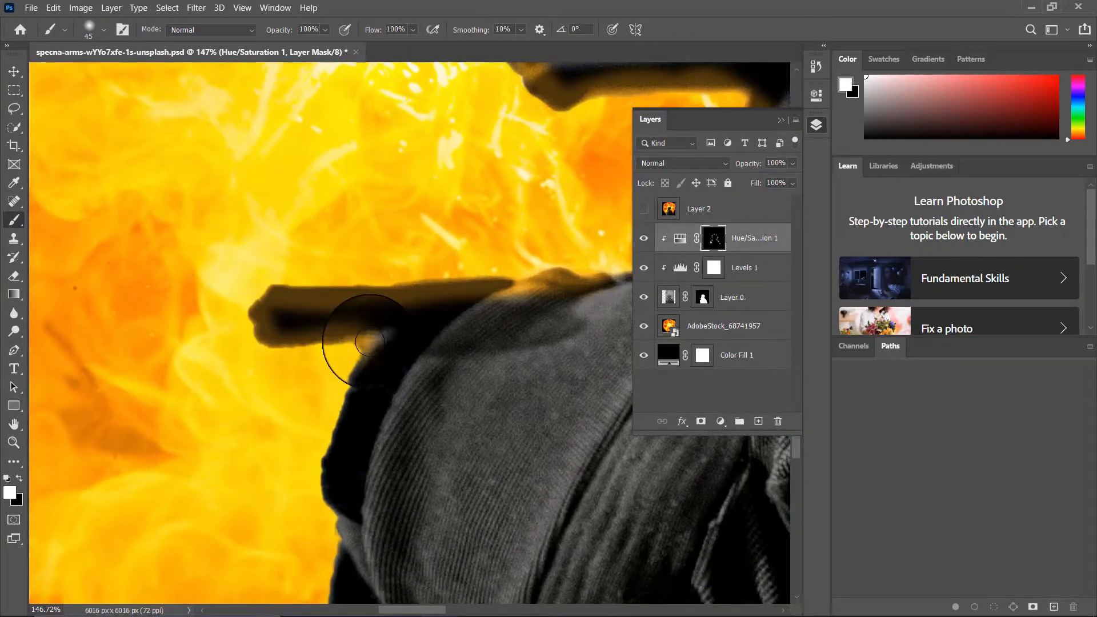
{"action": "mouse_move", "coordinate": [337, 473]}
{"action": "left_mouse_down"}
{"action": "mouse_move", "coordinate": [318, 539]}
{"action": "mouse_move", "coordinate": [323, 248]}
{"action": "mouse_move", "coordinate": [319, 318]}
{"action": "mouse_move", "coordinate": [294, 387]}
{"action": "mouse_move", "coordinate": [309, 493]}
{"action": "left_mouse_up"}
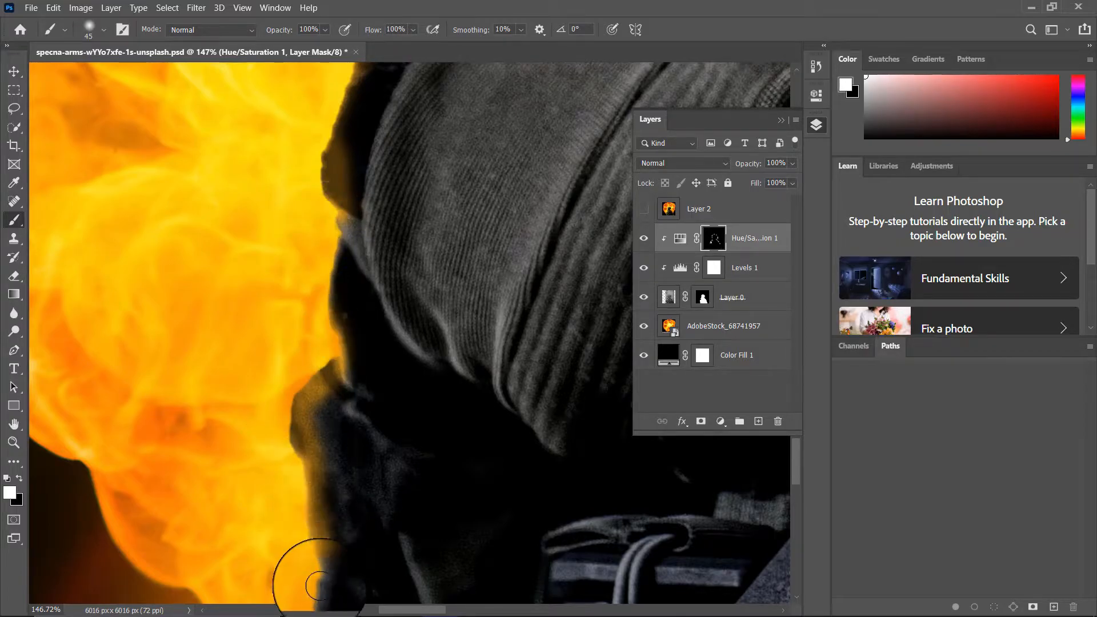
{"action": "scroll", "coordinate": [147, 263], "scroll_direction": "down", "scroll_amount": 15}
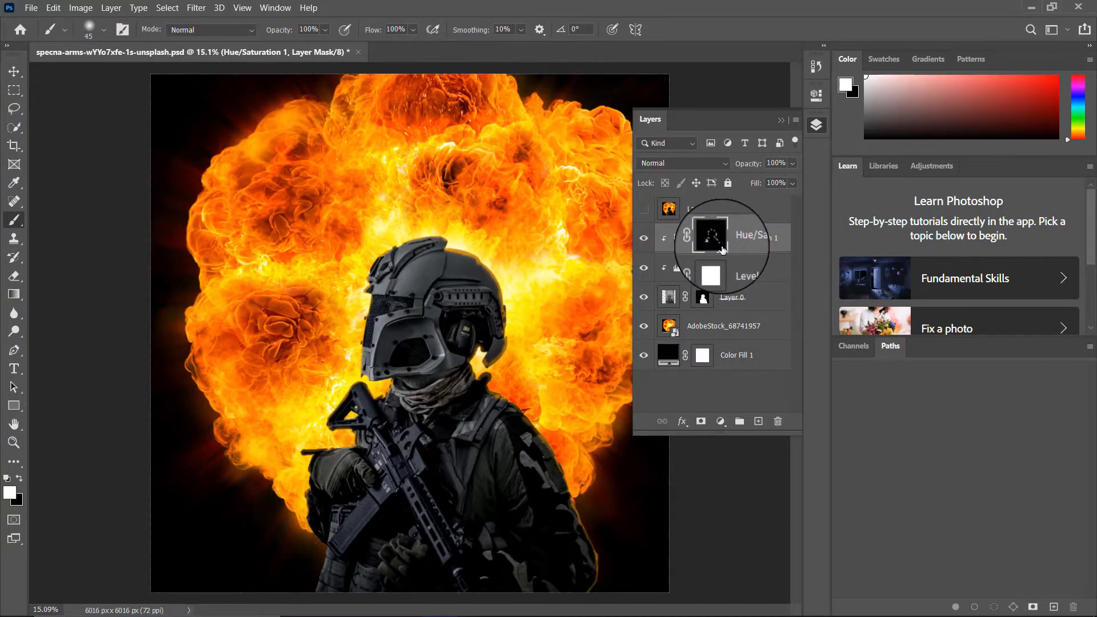
Step: Duplicate the Hue/Saturation 1 adjustment and replace the copy's mask with a new black mask
{"action": "key", "text": "ctrl+j"}
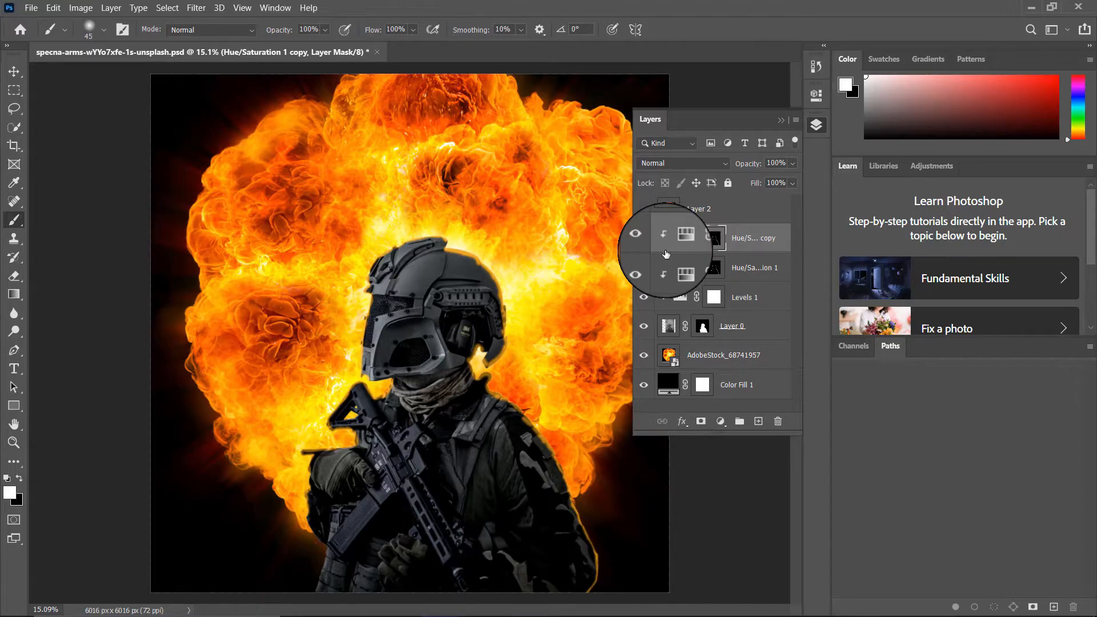
{"action": "scroll", "coordinate": [666, 255], "scroll_direction": "up", "scroll_amount": 14}
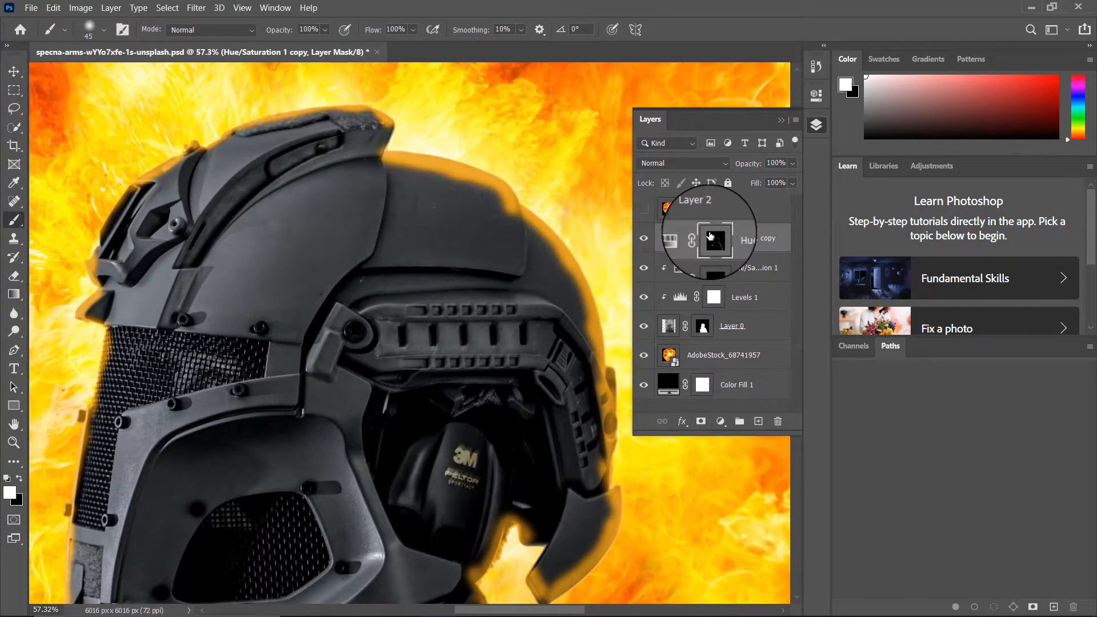
{"action": "left_click_drag", "start_coordinate": [710, 236], "coordinate": [777, 421]}
{"action": "left_click", "coordinate": [504, 246]}
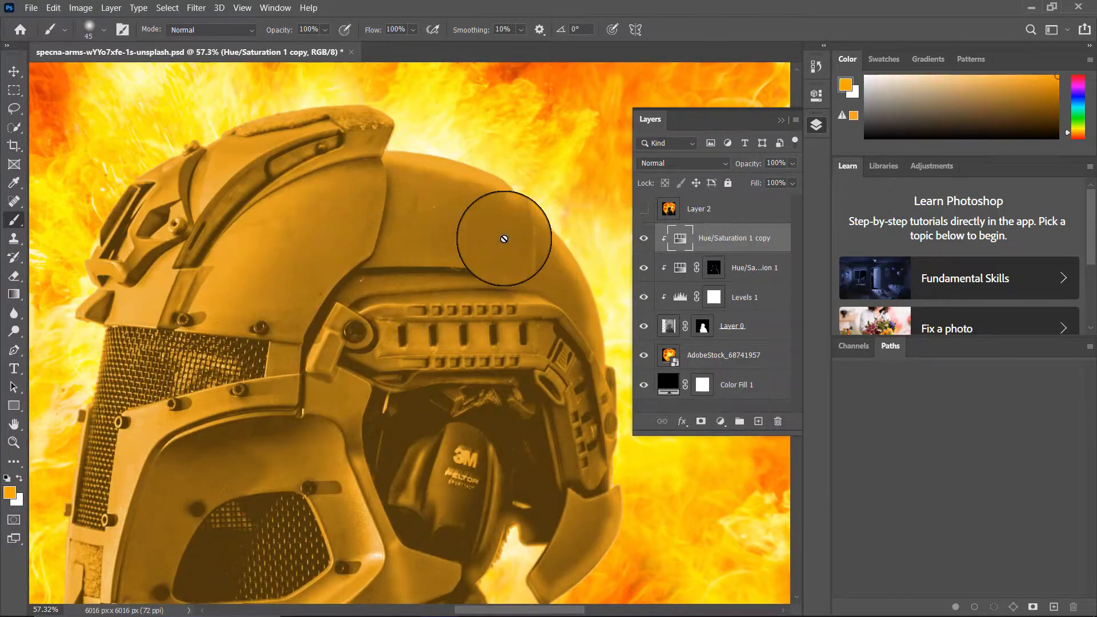
{"action": "left_click", "coordinate": [701, 422], "text": "alt"}
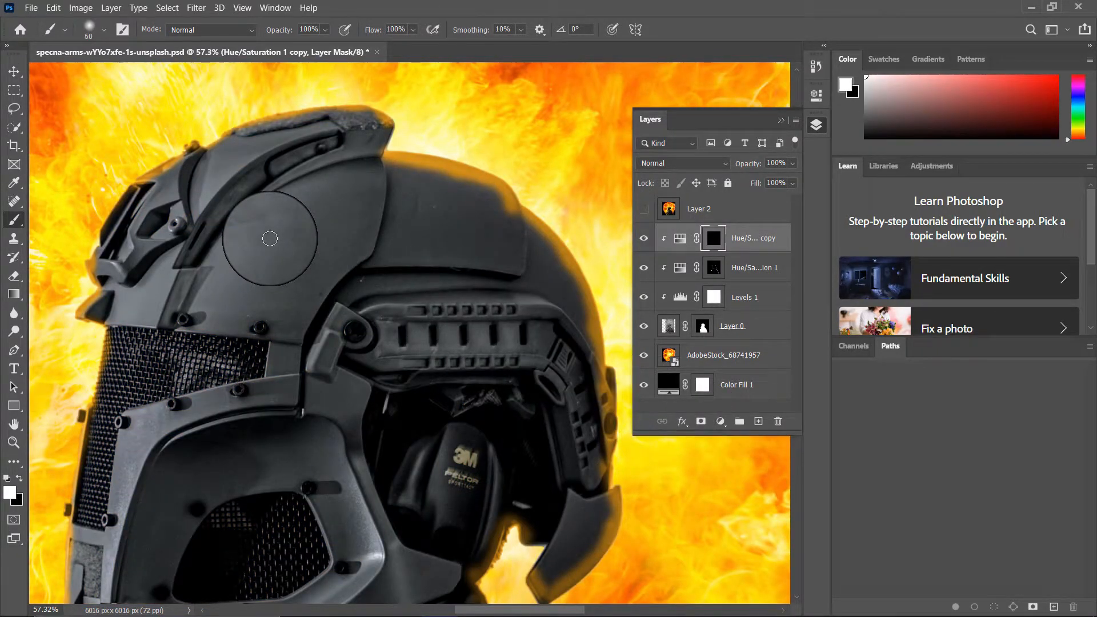
Step: Set the brush to 175 px and 9% flow and paint a soft orange glow on the helmet's crest and top
{"action": "left_click_drag", "start_coordinate": [399, 235], "coordinate": [288, 286]}
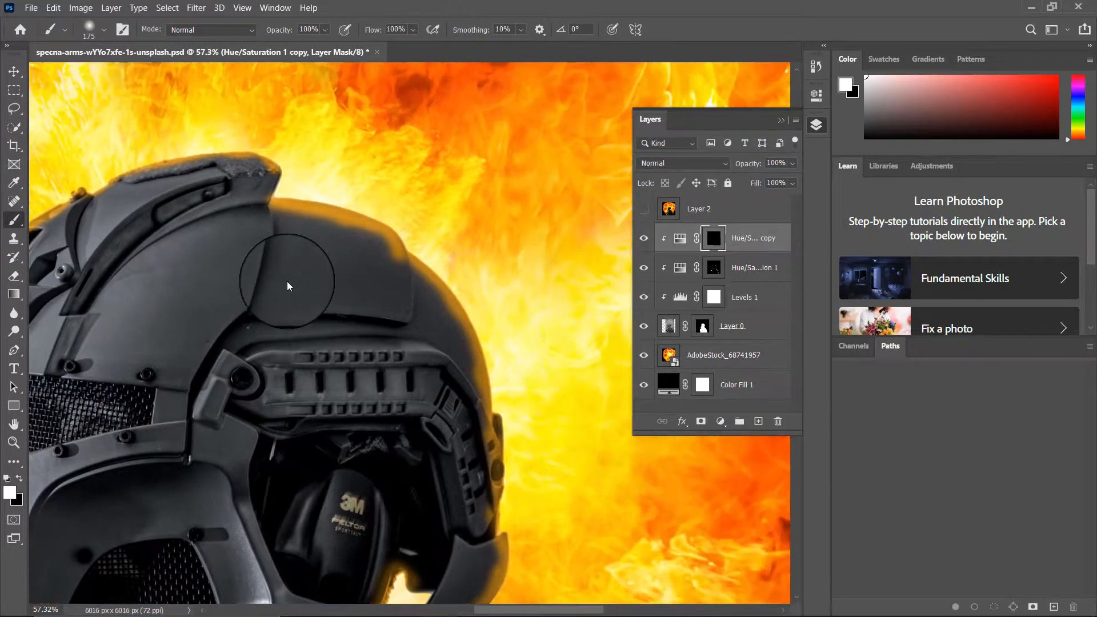
{"action": "left_click", "coordinate": [104, 30]}
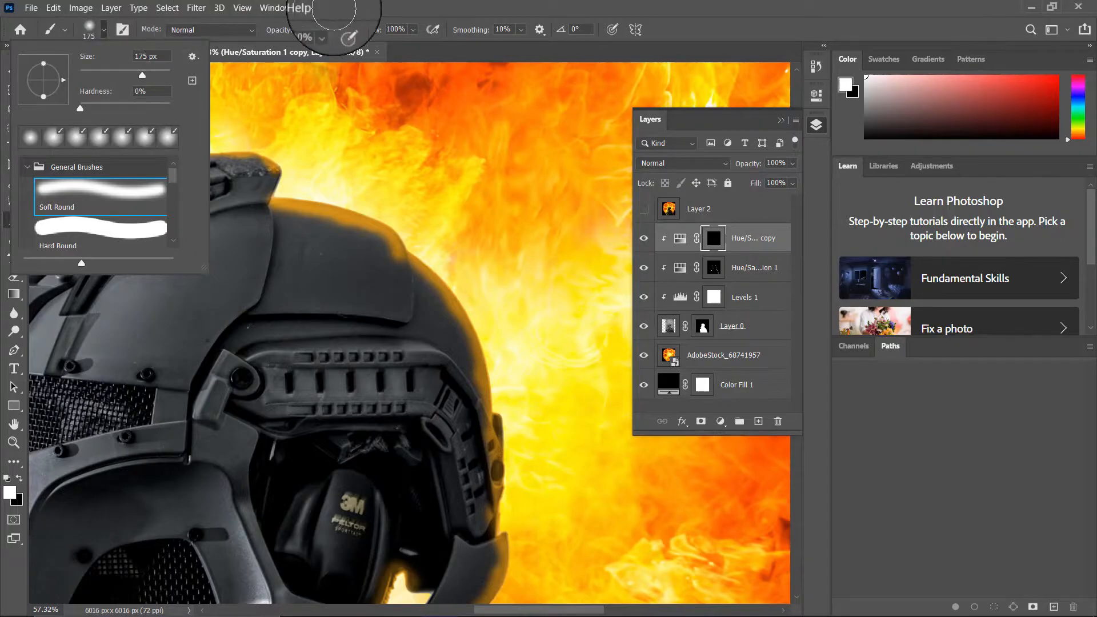
{"action": "left_click", "coordinate": [400, 7]}
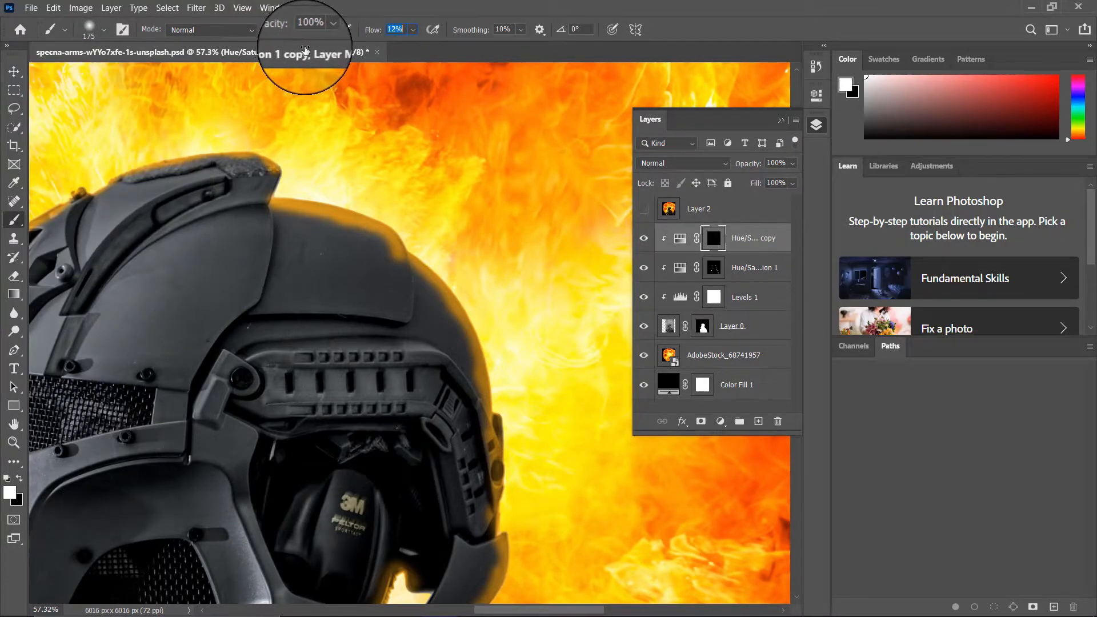
{"action": "left_click_drag", "start_coordinate": [303, 48], "coordinate": [303, 48]}
{"action": "left_click_drag", "start_coordinate": [232, 161], "coordinate": [260, 175]}
{"action": "mouse_move", "coordinate": [309, 228]}
{"action": "left_mouse_down"}
{"action": "mouse_move", "coordinate": [347, 228]}
{"action": "mouse_move", "coordinate": [418, 336]}
{"action": "left_mouse_up"}
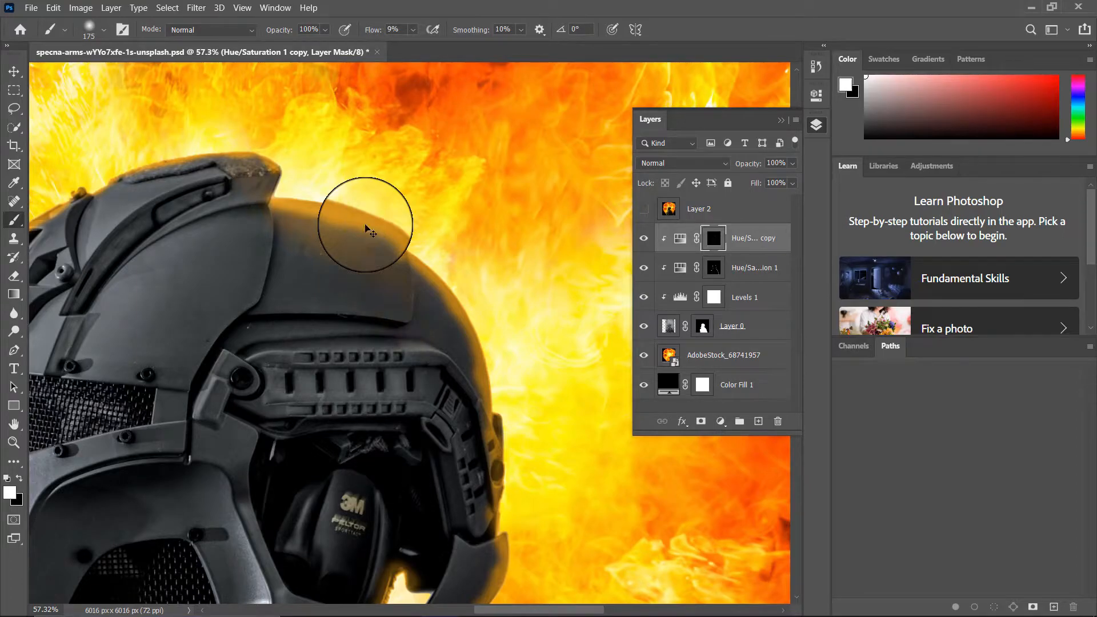
Step: Paint the soft orange glow down the back of the helmet, the shoulder and the outer sleeve
{"action": "left_click_drag", "start_coordinate": [433, 350], "coordinate": [343, 141]}
{"action": "mouse_move", "coordinate": [333, 94]}
{"action": "left_mouse_down"}
{"action": "mouse_move", "coordinate": [409, 259]}
{"action": "mouse_move", "coordinate": [355, 435]}
{"action": "mouse_move", "coordinate": [265, 388]}
{"action": "mouse_move", "coordinate": [273, 454]}
{"action": "mouse_move", "coordinate": [196, 283]}
{"action": "left_mouse_up"}
{"action": "left_click_drag", "start_coordinate": [324, 495], "coordinate": [172, 256]}
{"action": "left_click_drag", "start_coordinate": [329, 331], "coordinate": [421, 486]}
{"action": "mouse_move", "coordinate": [362, 430]}
{"action": "left_mouse_down"}
{"action": "mouse_move", "coordinate": [256, 189]}
{"action": "mouse_move", "coordinate": [396, 499]}
{"action": "left_mouse_up"}
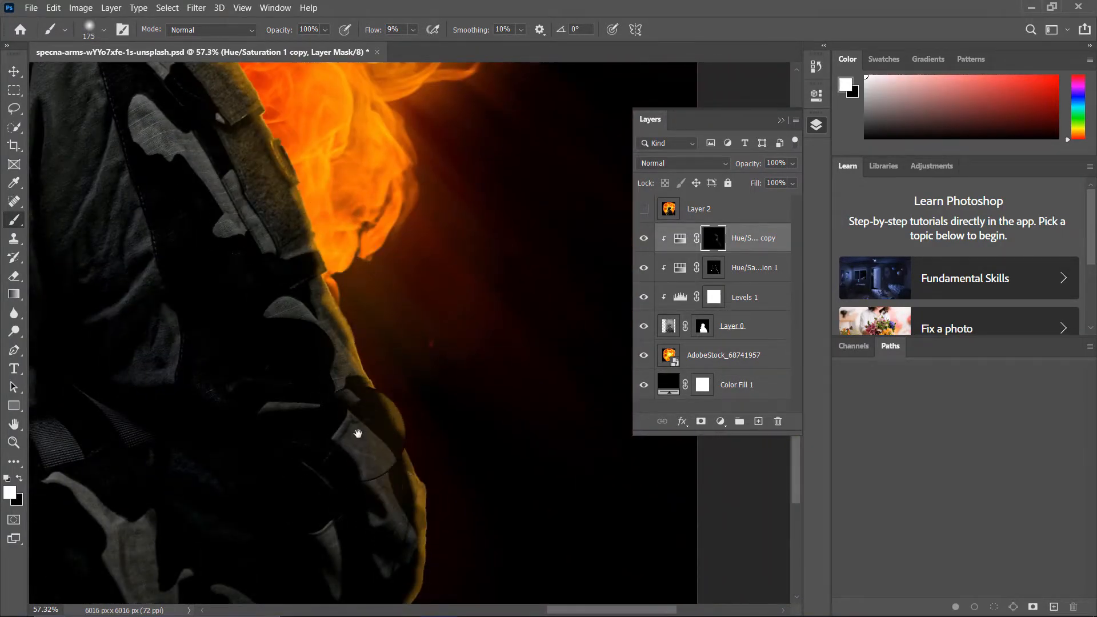
{"action": "left_click_drag", "start_coordinate": [351, 454], "coordinate": [340, 215]}
Step: Paint the soft orange glow along the helmet's front, the face guard, the glove and the waist on the rifle-stock side
{"action": "scroll", "coordinate": [264, 254], "scroll_direction": "down", "scroll_amount": 3}
{"action": "left_click_drag", "start_coordinate": [361, 347], "coordinate": [429, 419]}
{"action": "left_click_drag", "start_coordinate": [274, 229], "coordinate": [410, 487]}
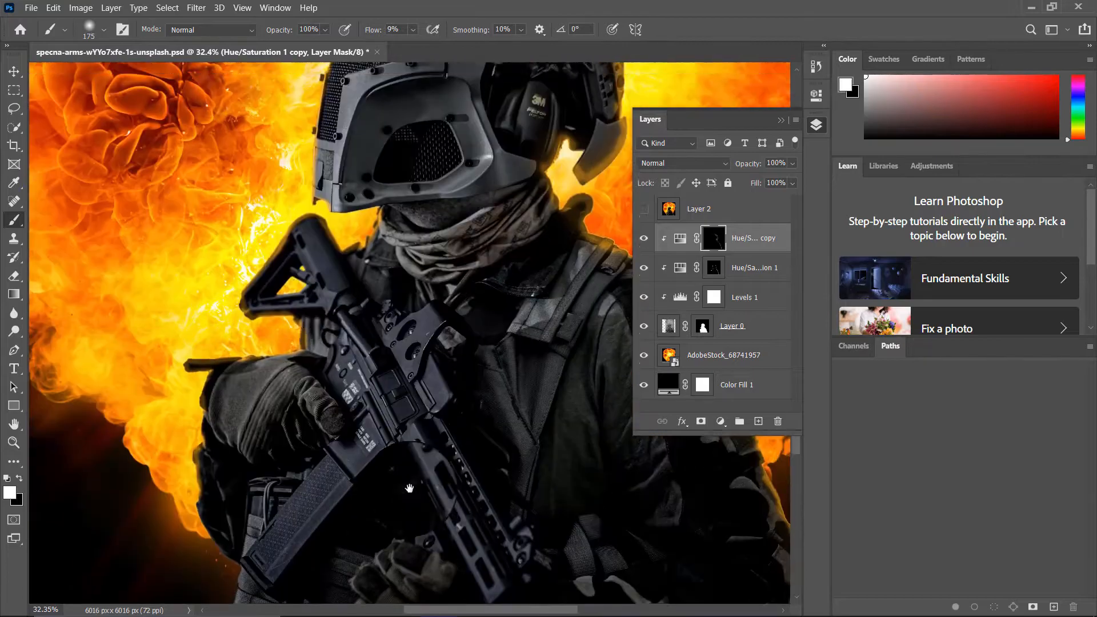
{"action": "scroll", "coordinate": [379, 240], "scroll_direction": "up", "scroll_amount": 2}
{"action": "scroll", "coordinate": [379, 240], "scroll_direction": "down", "scroll_amount": 3}
{"action": "left_click_drag", "start_coordinate": [382, 220], "coordinate": [378, 373]}
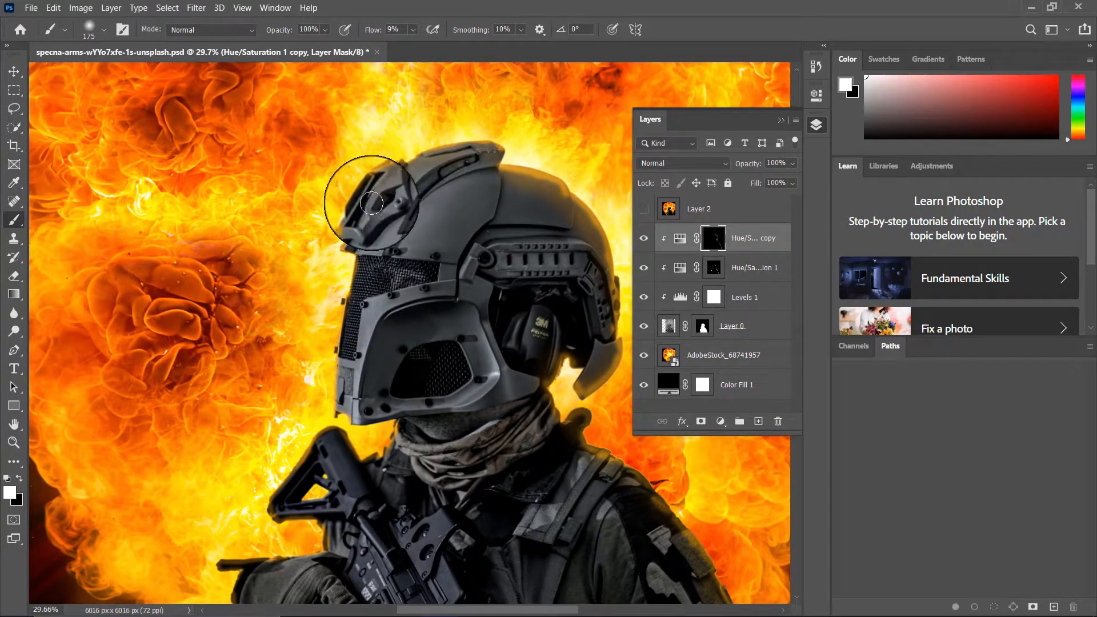
{"action": "left_click_drag", "start_coordinate": [329, 338], "coordinate": [324, 147]}
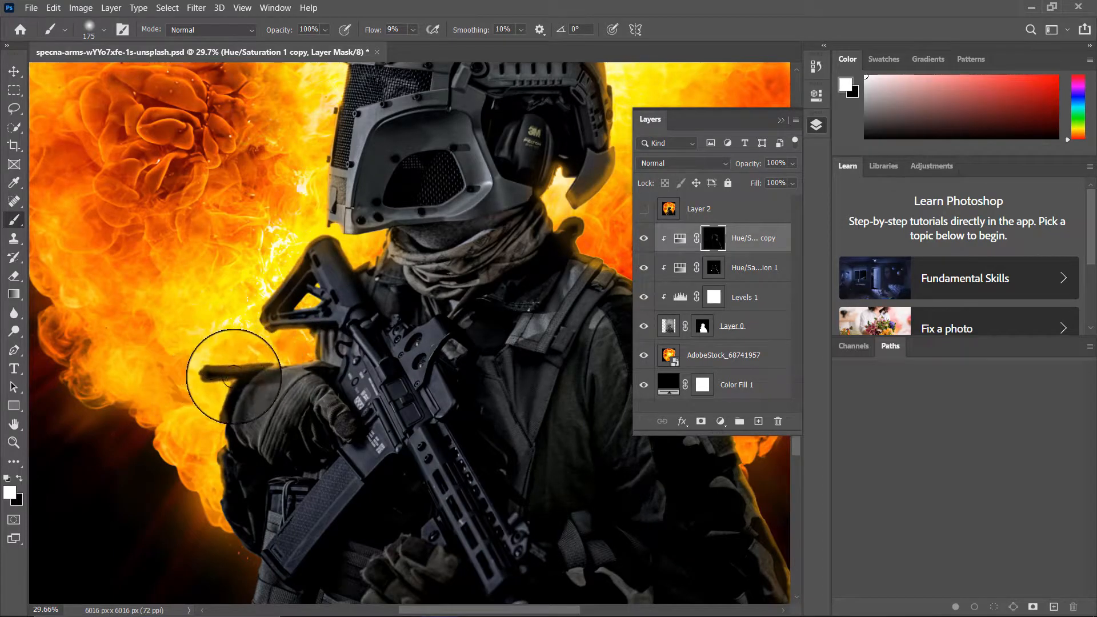
{"action": "left_click_drag", "start_coordinate": [253, 362], "coordinate": [319, 245]}
{"action": "left_click_drag", "start_coordinate": [295, 342], "coordinate": [328, 459]}
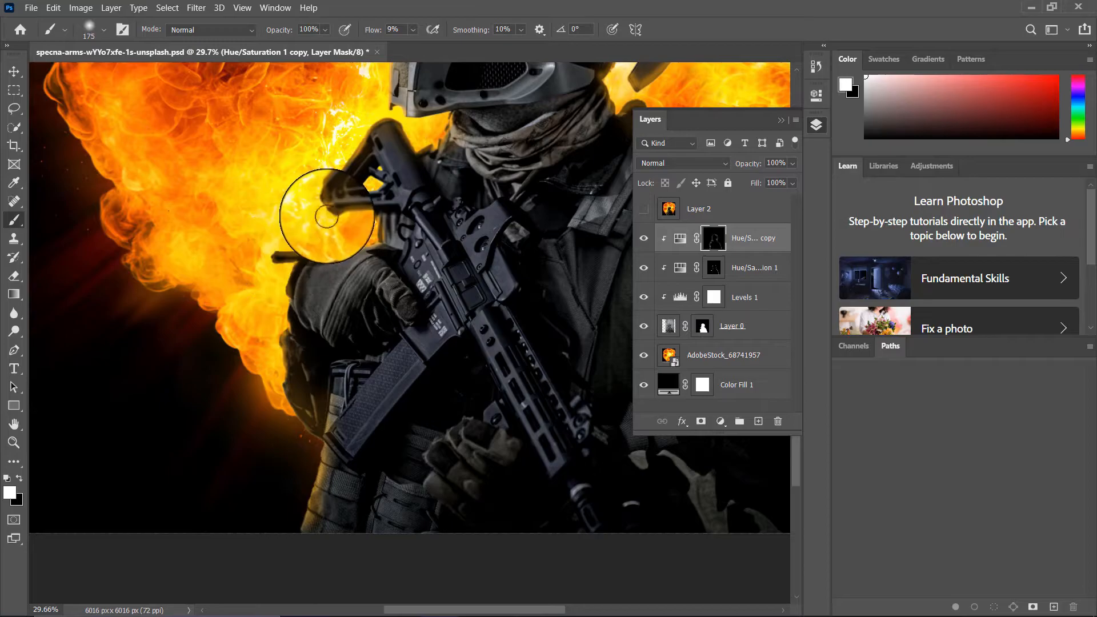
Step: Reduce the brush to 40 px and paint the soft orange glow on the rifle's buffer tube and the receiver's round pin
{"action": "scroll", "coordinate": [328, 219], "scroll_direction": "up", "scroll_amount": 1}
{"action": "scroll", "coordinate": [328, 219], "scroll_direction": "up", "scroll_amount": 5}
{"action": "key", "text": "bracketleft"}
{"action": "key", "text": "bracketleft"}
{"action": "key", "text": "bracketleft"}
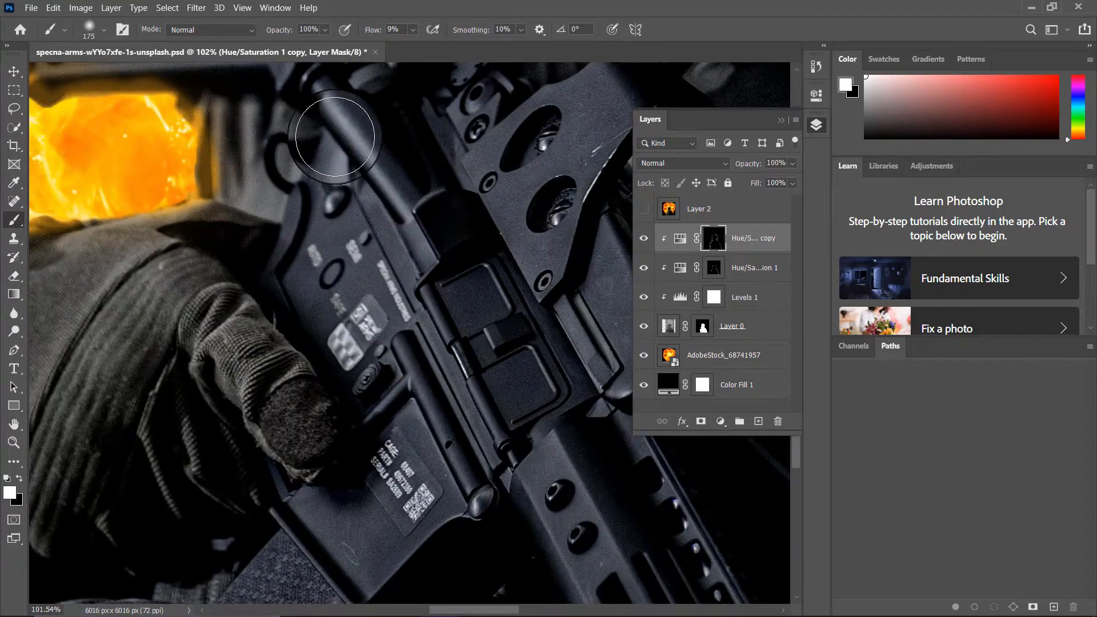
{"action": "mouse_move", "coordinate": [331, 112]}
{"action": "left_mouse_down"}
{"action": "mouse_move", "coordinate": [441, 190]}
{"action": "mouse_move", "coordinate": [544, 139]}
{"action": "mouse_move", "coordinate": [484, 133]}
{"action": "left_mouse_up"}
{"action": "left_click_drag", "start_coordinate": [547, 224], "coordinate": [532, 238]}
{"action": "mouse_move", "coordinate": [420, 286]}
{"action": "left_mouse_down"}
{"action": "mouse_move", "coordinate": [501, 440]}
{"action": "mouse_move", "coordinate": [286, 191]}
{"action": "left_mouse_up"}
{"action": "scroll", "coordinate": [291, 234], "scroll_direction": "down", "scroll_amount": 1}
{"action": "scroll", "coordinate": [277, 212], "scroll_direction": "up", "scroll_amount": 4}
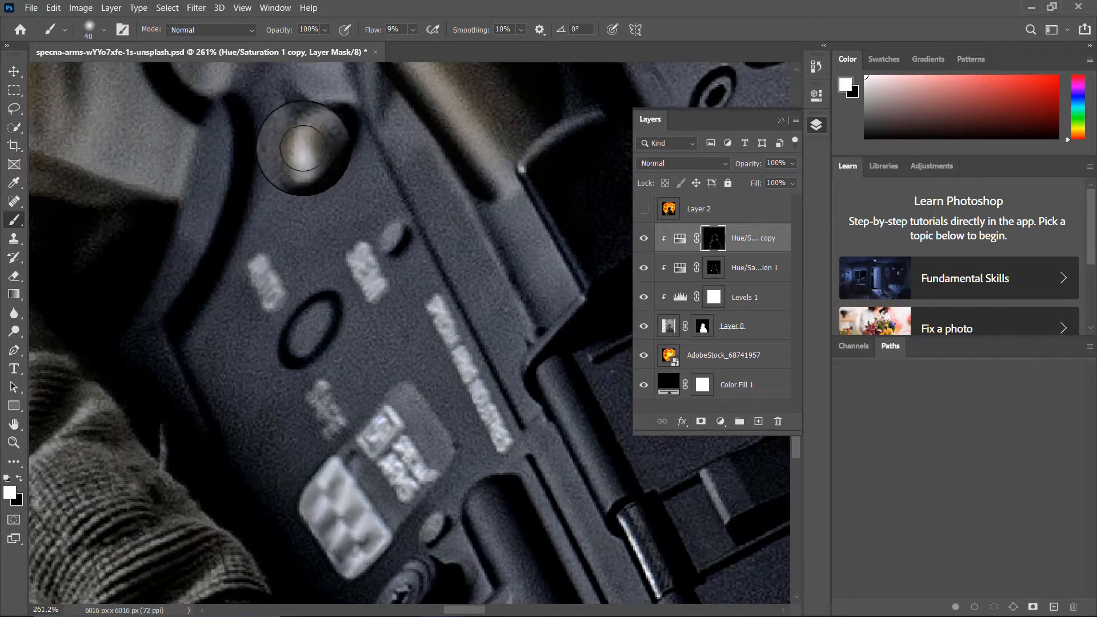
Step: Paint the soft glow with a 35 px brush along the rifle stock's inner edge and the sight housing's upper edge and recesses
{"action": "left_click_drag", "start_coordinate": [481, 283], "coordinate": [301, 392]}
{"action": "left_click_drag", "start_coordinate": [324, 309], "coordinate": [329, 270]}
{"action": "scroll", "coordinate": [329, 270], "scroll_direction": "down", "scroll_amount": 3}
{"action": "left_click_drag", "start_coordinate": [311, 179], "coordinate": [457, 407]}
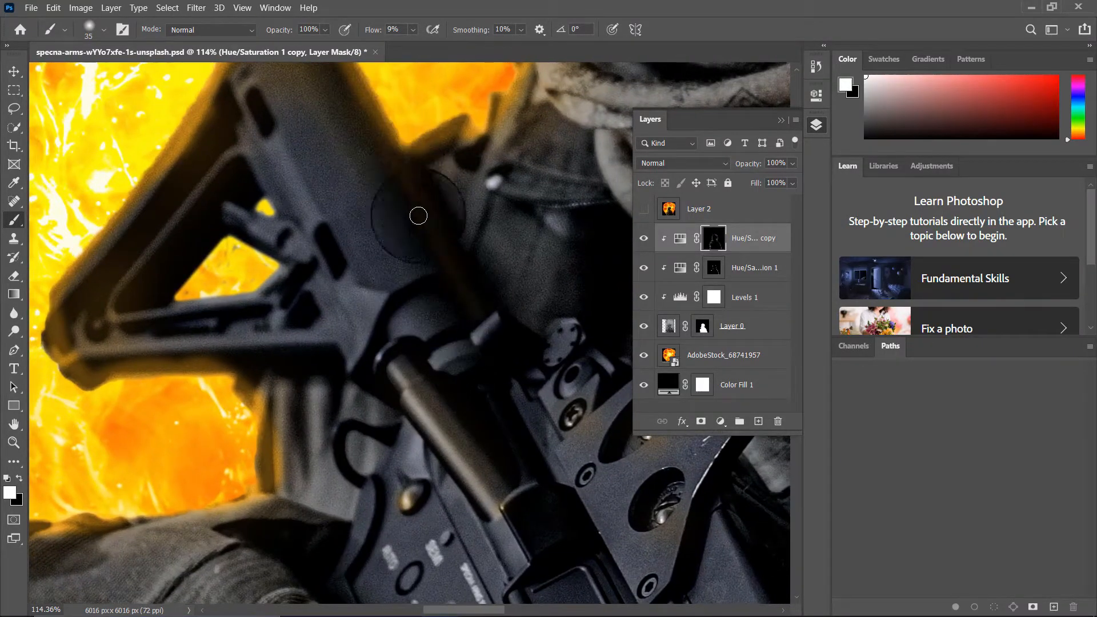
{"action": "mouse_move", "coordinate": [433, 347]}
{"action": "left_mouse_down"}
{"action": "mouse_move", "coordinate": [300, 204]}
{"action": "mouse_move", "coordinate": [332, 200]}
{"action": "left_mouse_up"}
{"action": "left_click_drag", "start_coordinate": [364, 340], "coordinate": [187, 331]}
{"action": "mouse_move", "coordinate": [292, 248]}
{"action": "left_mouse_down"}
{"action": "mouse_move", "coordinate": [381, 189]}
{"action": "mouse_move", "coordinate": [320, 229]}
{"action": "left_mouse_up"}
{"action": "mouse_move", "coordinate": [259, 301]}
{"action": "left_mouse_down"}
{"action": "mouse_move", "coordinate": [340, 220]}
{"action": "mouse_move", "coordinate": [392, 192]}
{"action": "mouse_move", "coordinate": [253, 293]}
{"action": "left_mouse_up"}
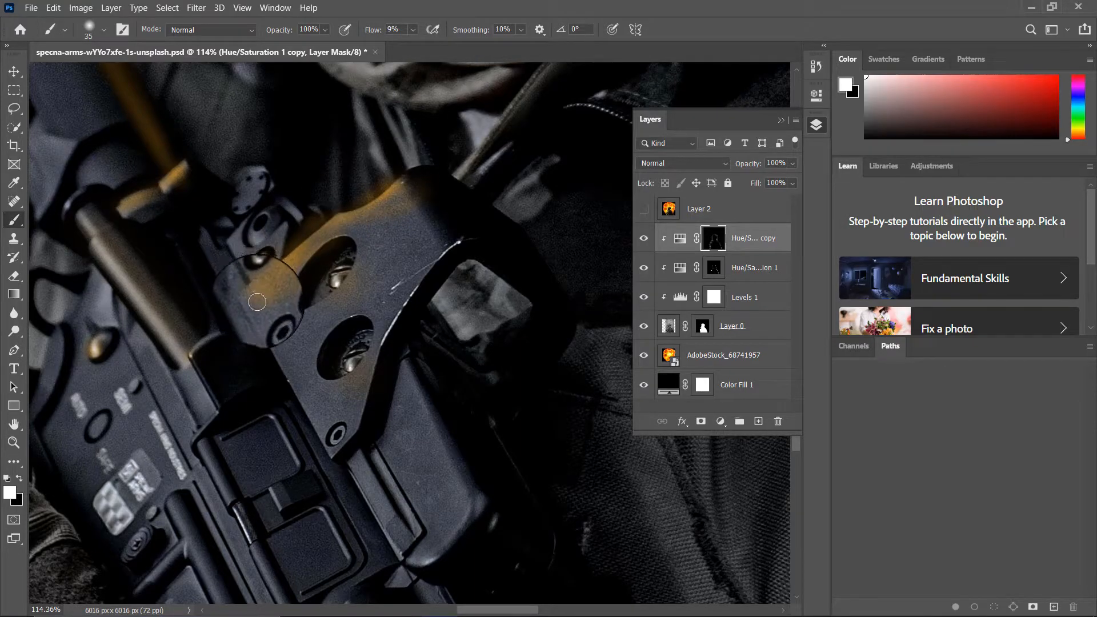
Step: Paint small touches of orange glow on the rod beside the ejection port and on the handguard's round bolts
{"action": "left_click_drag", "start_coordinate": [276, 443], "coordinate": [265, 276]}
{"action": "left_click_drag", "start_coordinate": [222, 335], "coordinate": [245, 380]}
{"action": "left_click_drag", "start_coordinate": [352, 423], "coordinate": [184, 205]}
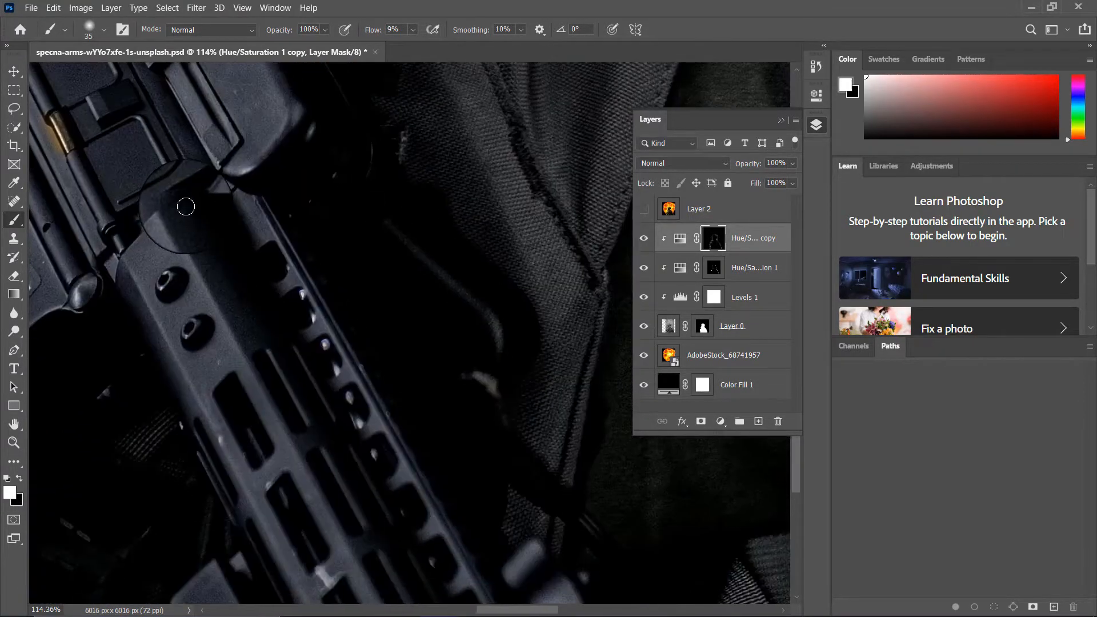
{"action": "left_click_drag", "start_coordinate": [164, 290], "coordinate": [166, 283]}
{"action": "left_click_drag", "start_coordinate": [185, 329], "coordinate": [191, 344]}
{"action": "left_click_drag", "start_coordinate": [318, 301], "coordinate": [265, 309]}
Step: Paint the orange glow on the trigger hand's glove and finger and on the cloth folds below the rifle stock
{"action": "scroll", "coordinate": [265, 309], "scroll_direction": "down", "scroll_amount": 10}
{"action": "scroll", "coordinate": [265, 310], "scroll_direction": "down", "scroll_amount": 1}
{"action": "scroll", "coordinate": [265, 309], "scroll_direction": "up", "scroll_amount": 11}
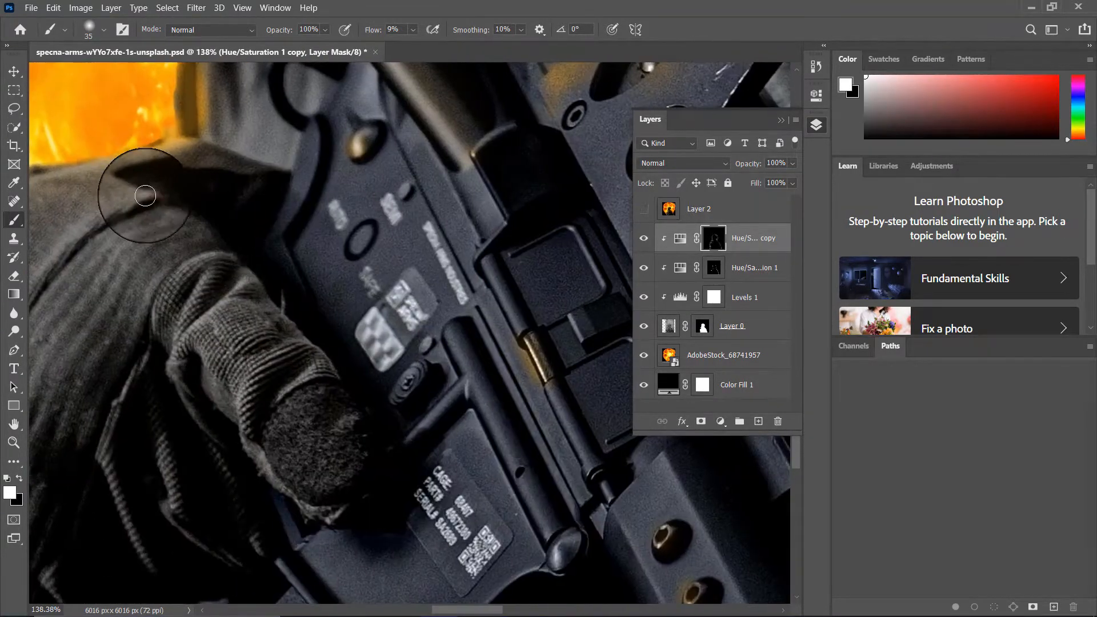
{"action": "mouse_move", "coordinate": [146, 195]}
{"action": "left_mouse_down"}
{"action": "mouse_move", "coordinate": [297, 343]}
{"action": "mouse_move", "coordinate": [167, 208]}
{"action": "mouse_move", "coordinate": [354, 488]}
{"action": "mouse_move", "coordinate": [322, 406]}
{"action": "left_mouse_up"}
{"action": "mouse_move", "coordinate": [271, 323]}
{"action": "left_mouse_down"}
{"action": "mouse_move", "coordinate": [314, 427]}
{"action": "mouse_move", "coordinate": [521, 600]}
{"action": "left_mouse_up"}
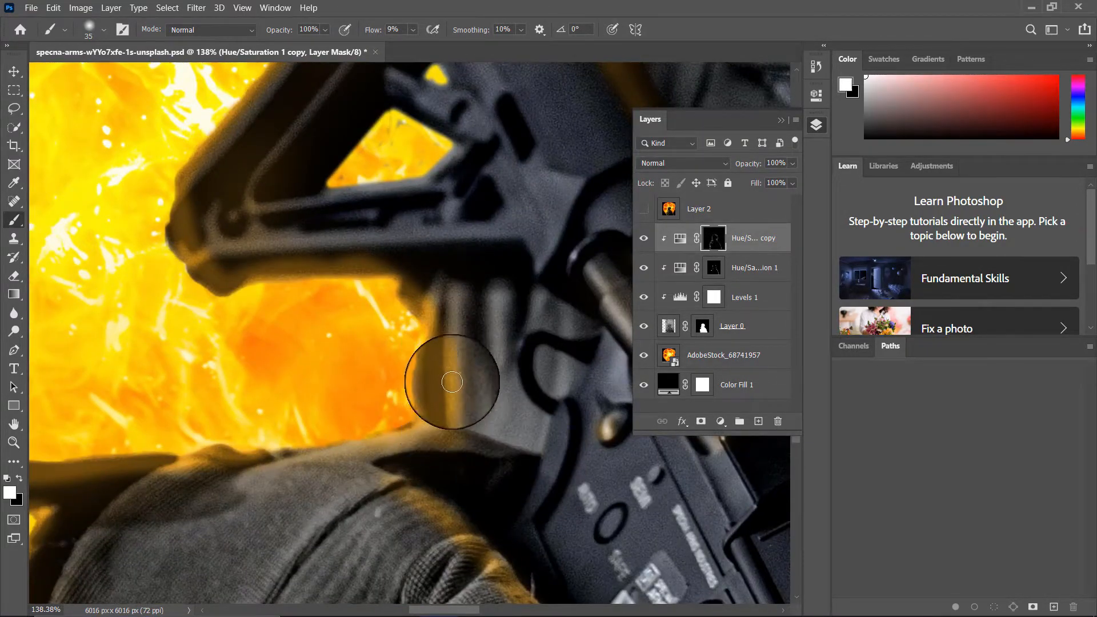
{"action": "scroll", "coordinate": [220, 453], "scroll_direction": "down", "scroll_amount": 6}
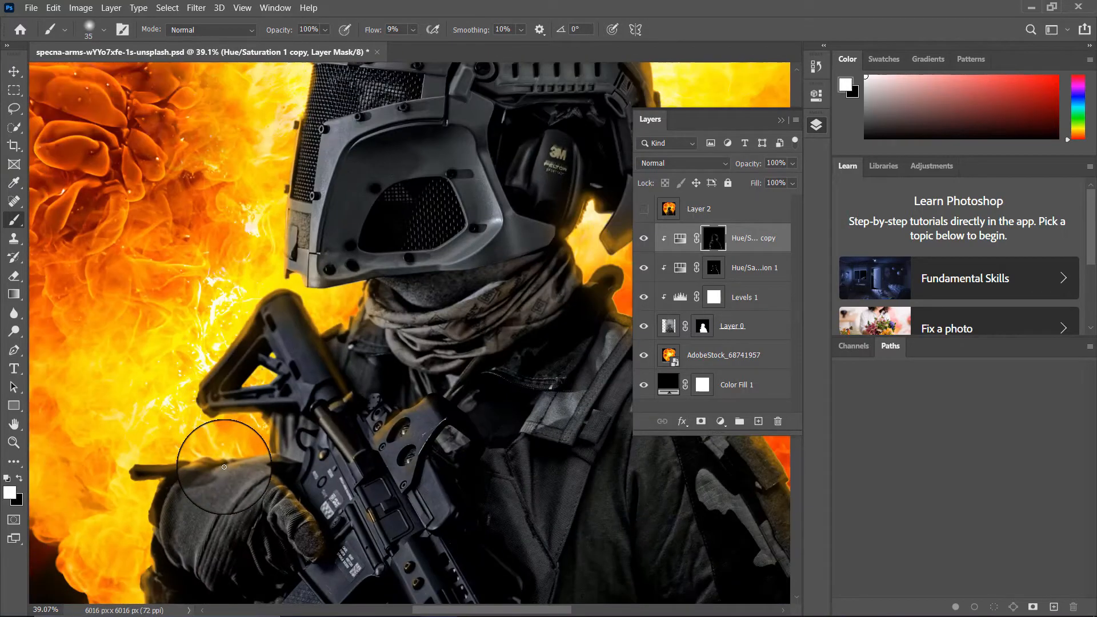
{"action": "scroll", "coordinate": [224, 467], "scroll_direction": "down", "scroll_amount": 3}
{"action": "scroll", "coordinate": [277, 273], "scroll_direction": "up", "scroll_amount": 5}
{"action": "scroll", "coordinate": [276, 275], "scroll_direction": "down", "scroll_amount": 2}
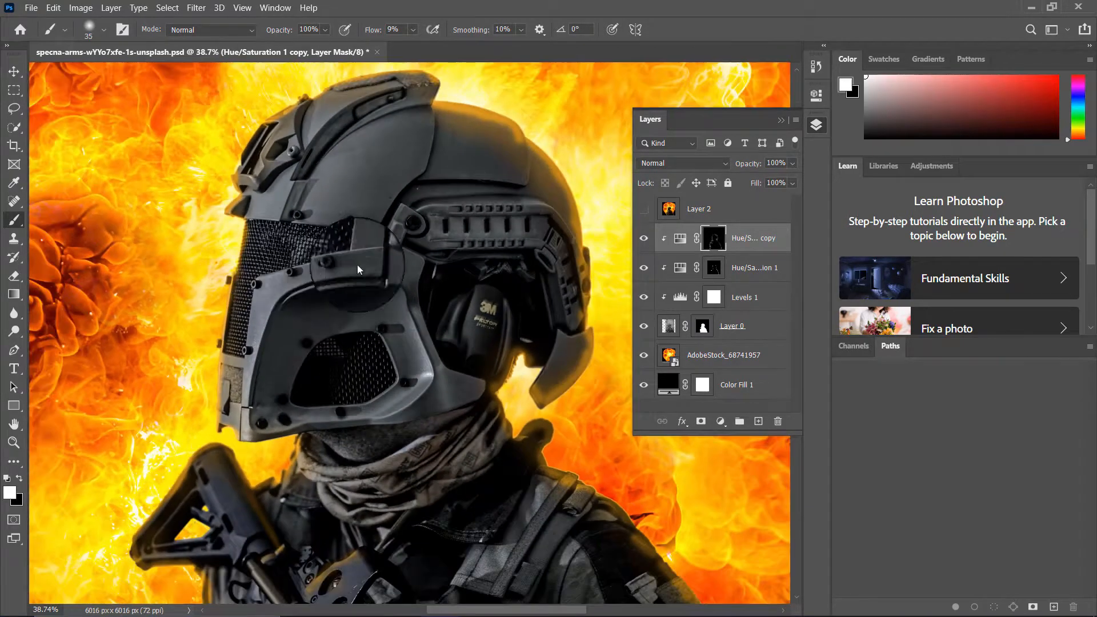
Step: Add a new empty layer directly above the Hue/Saturation 1 copy adjustment
{"action": "left_click", "coordinate": [727, 212]}
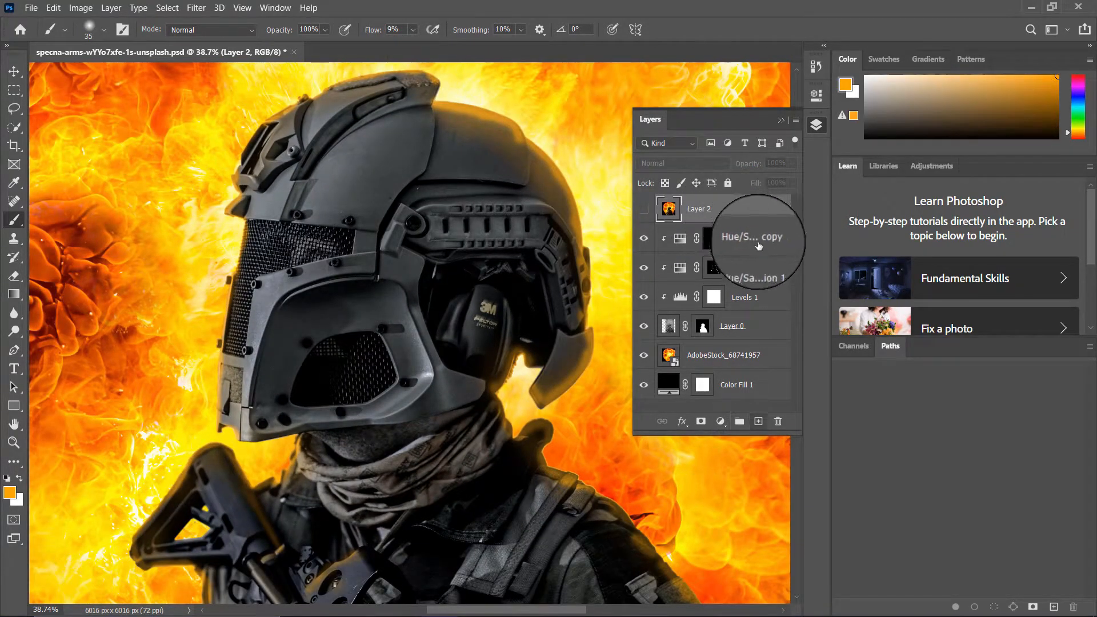
{"action": "left_click", "coordinate": [762, 248]}
{"action": "left_click", "coordinate": [758, 420]}
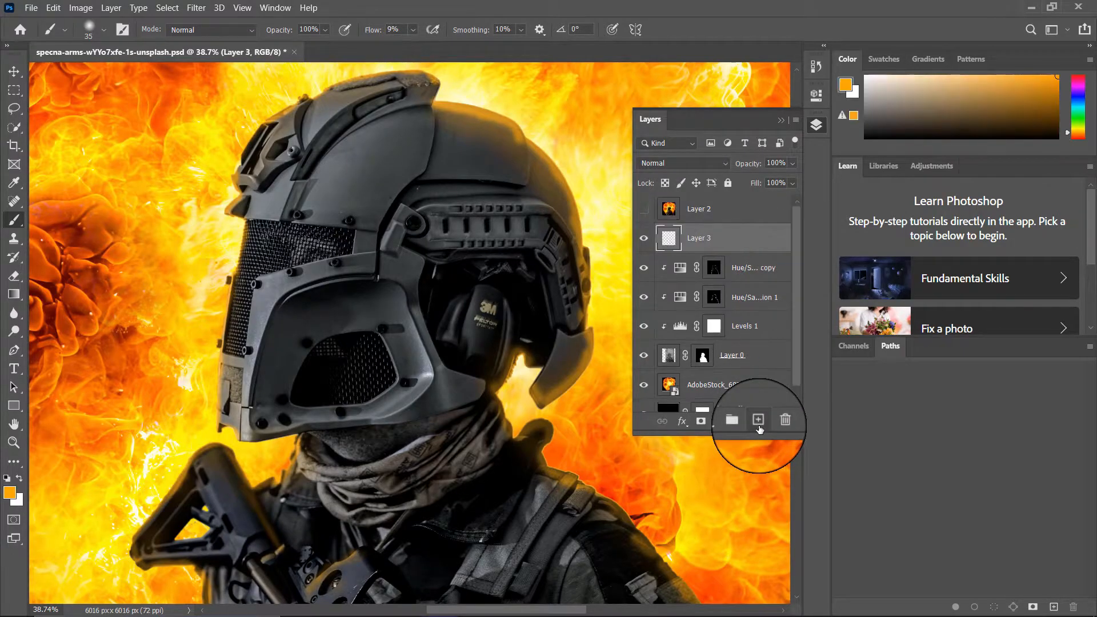
Step: Set the foreground color to the orange fea301 by sampling the flames beside the helmet
{"action": "left_click", "coordinate": [13, 497]}
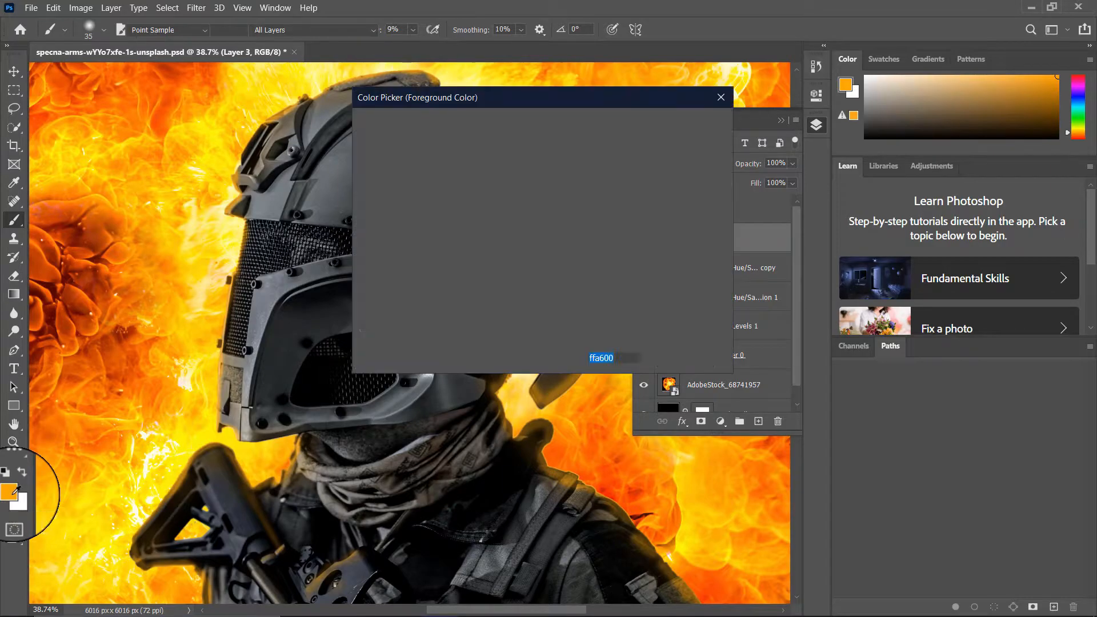
{"action": "left_click", "coordinate": [192, 263]}
{"action": "mouse_move", "coordinate": [192, 262]}
{"action": "left_mouse_down"}
{"action": "mouse_move", "coordinate": [152, 183]}
{"action": "mouse_move", "coordinate": [181, 222]}
{"action": "mouse_move", "coordinate": [171, 269]}
{"action": "mouse_move", "coordinate": [182, 273]}
{"action": "left_mouse_up"}
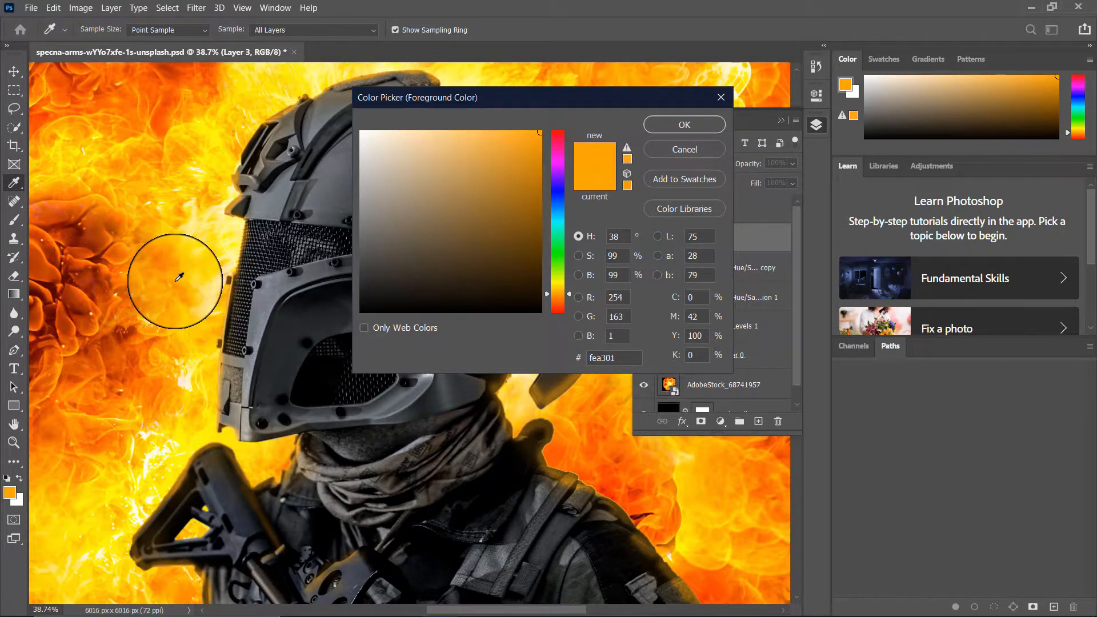
{"action": "left_click", "coordinate": [663, 123]}
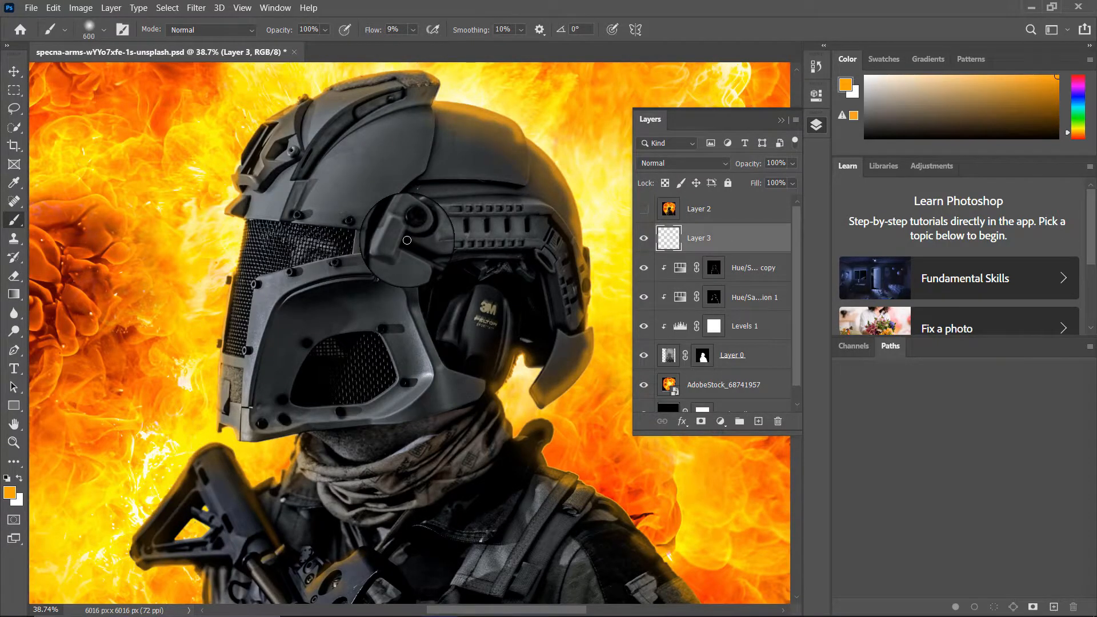
Step: Enlarge the soft brush to 4900 px and dab an orange haze over the soldier's torso, helmet and the lower canvas
{"action": "key", "text": "bracketright"}
{"action": "key", "text": "bracketright"}
{"action": "key", "text": "bracketright"}
{"action": "key", "text": "bracketright"}
{"action": "key", "text": "bracketright"}
{"action": "key", "text": "bracketright"}
{"action": "key", "text": "bracketright"}
{"action": "key", "text": "bracketright"}
{"action": "key", "text": "bracketright"}
{"action": "key", "text": "bracketright"}
{"action": "key", "text": "bracketright"}
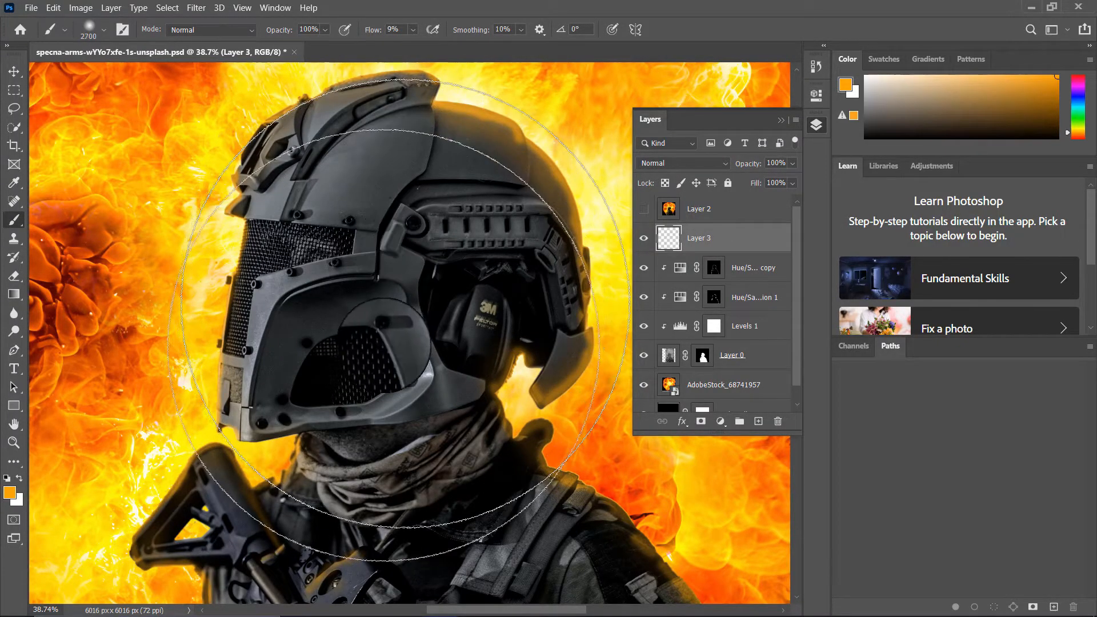
{"action": "key", "text": "bracketright"}
{"action": "key", "text": "bracketright"}
{"action": "key", "text": "bracketright"}
{"action": "key", "text": "bracketright"}
{"action": "key", "text": "bracketright"}
{"action": "key", "text": "bracketright"}
{"action": "key", "text": "bracketright"}
{"action": "key", "text": "bracketright"}
{"action": "key", "text": "bracketright"}
{"action": "key", "text": "bracketright"}
{"action": "key", "text": "bracketright"}
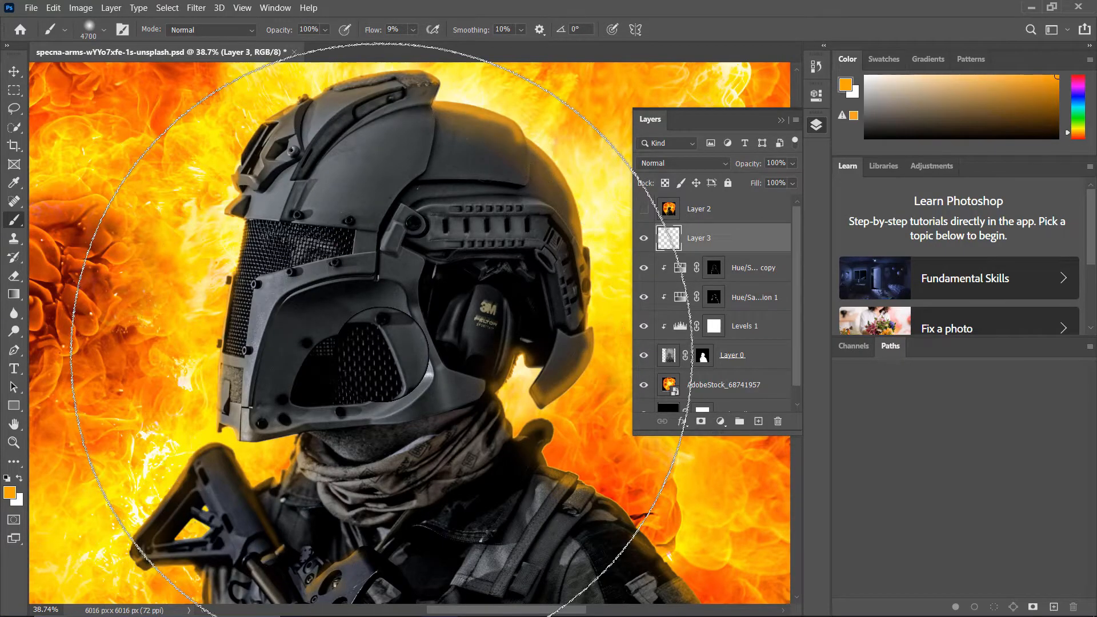
{"action": "scroll", "coordinate": [382, 355], "scroll_direction": "down", "scroll_amount": 6}
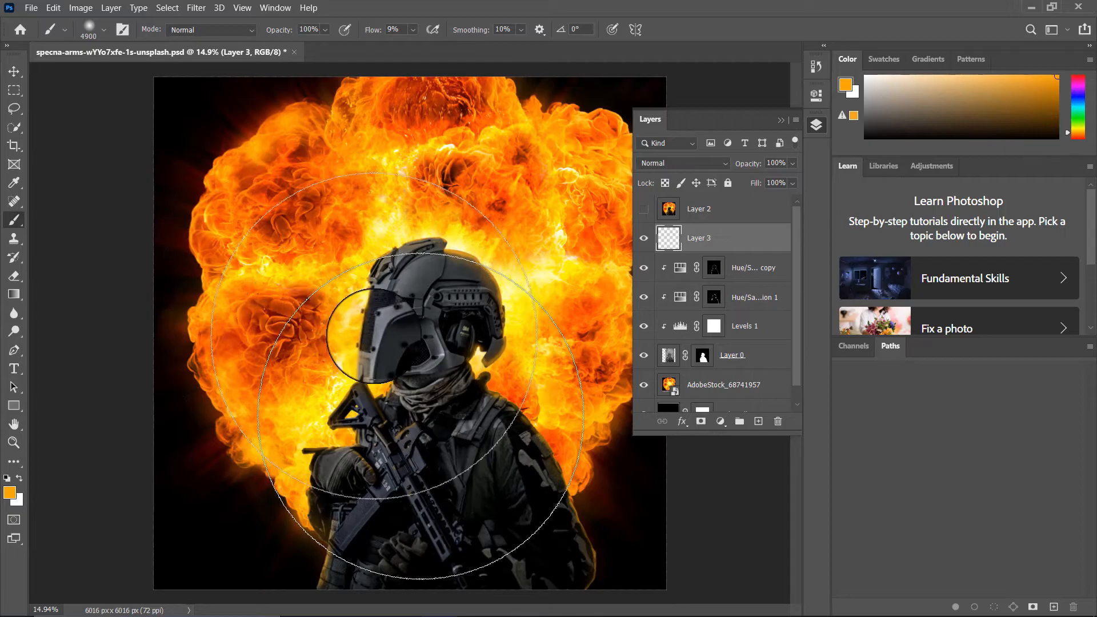
{"action": "left_click", "coordinate": [431, 464]}
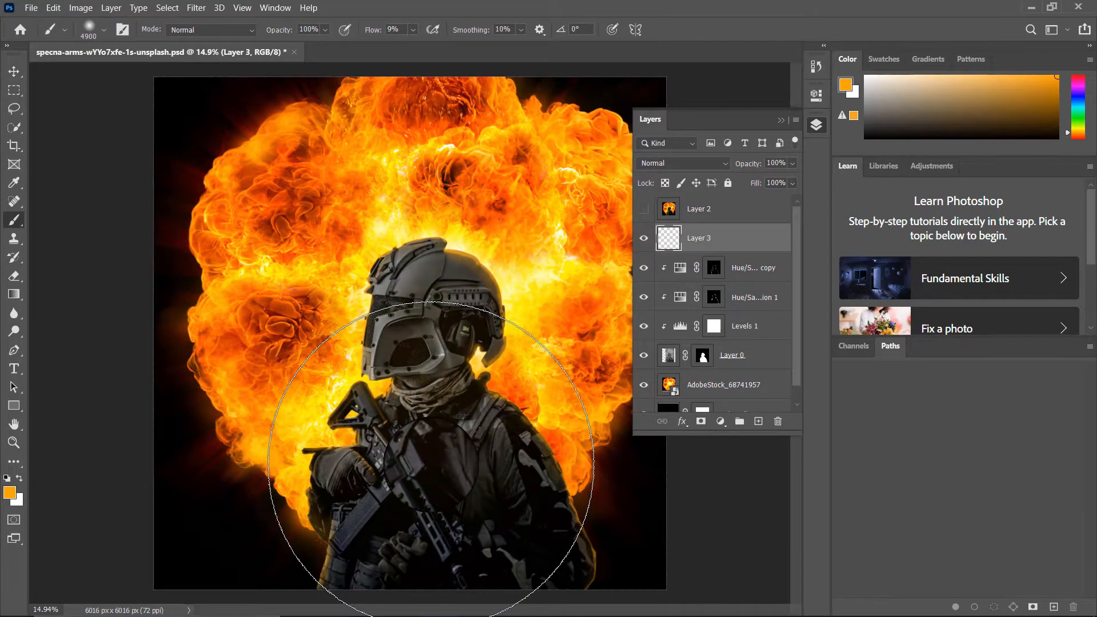
{"action": "left_click", "coordinate": [426, 485]}
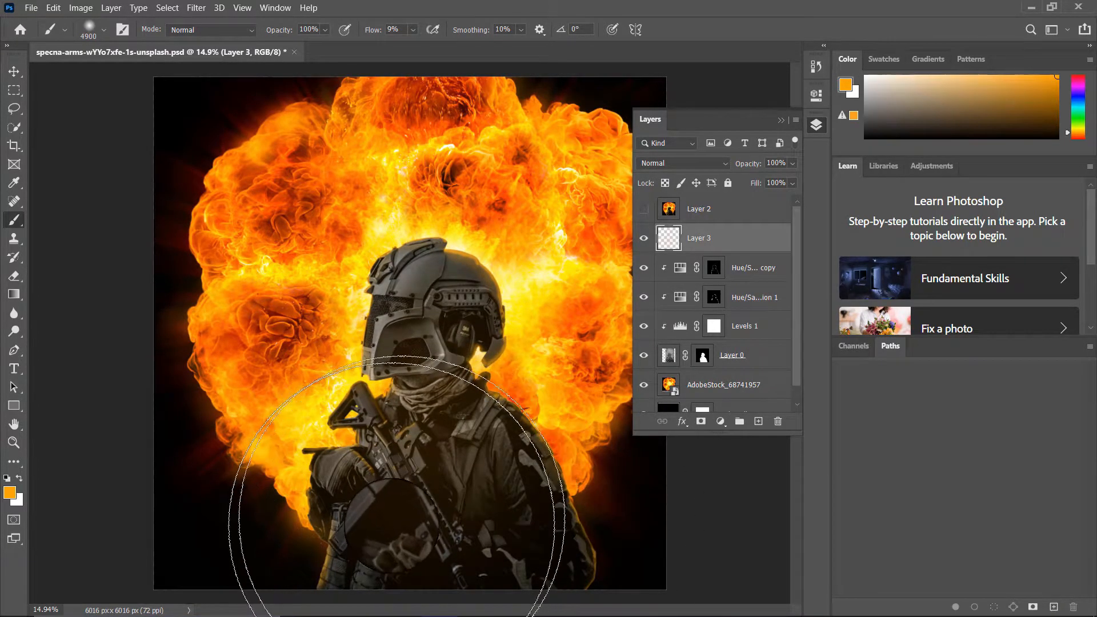
{"action": "left_click", "coordinate": [393, 526]}
{"action": "left_click", "coordinate": [458, 321]}
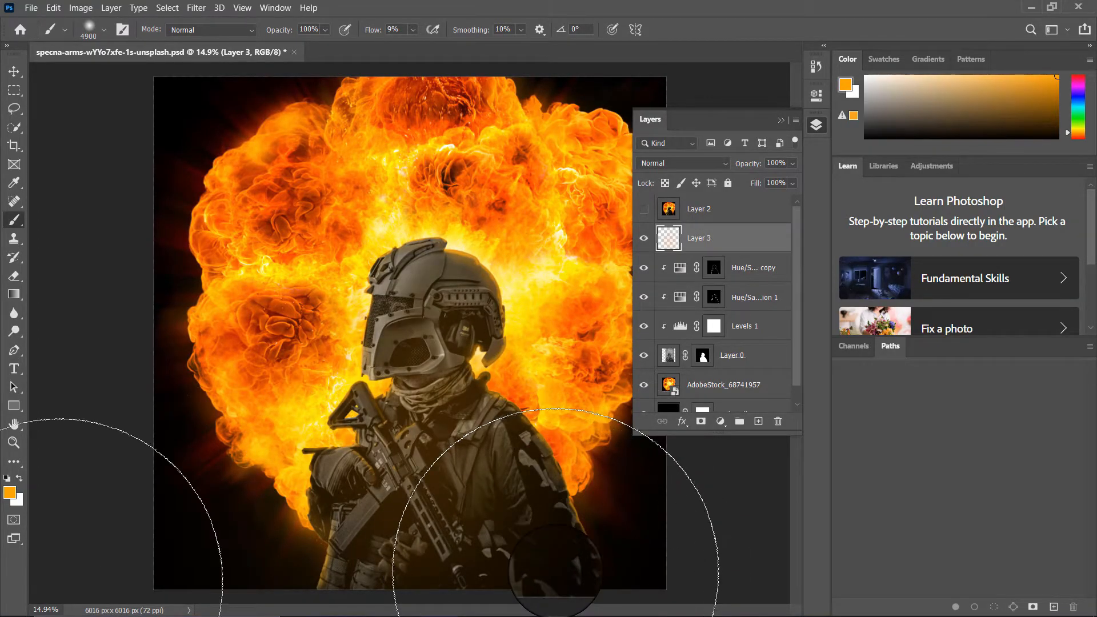
{"action": "left_click", "coordinate": [537, 574]}
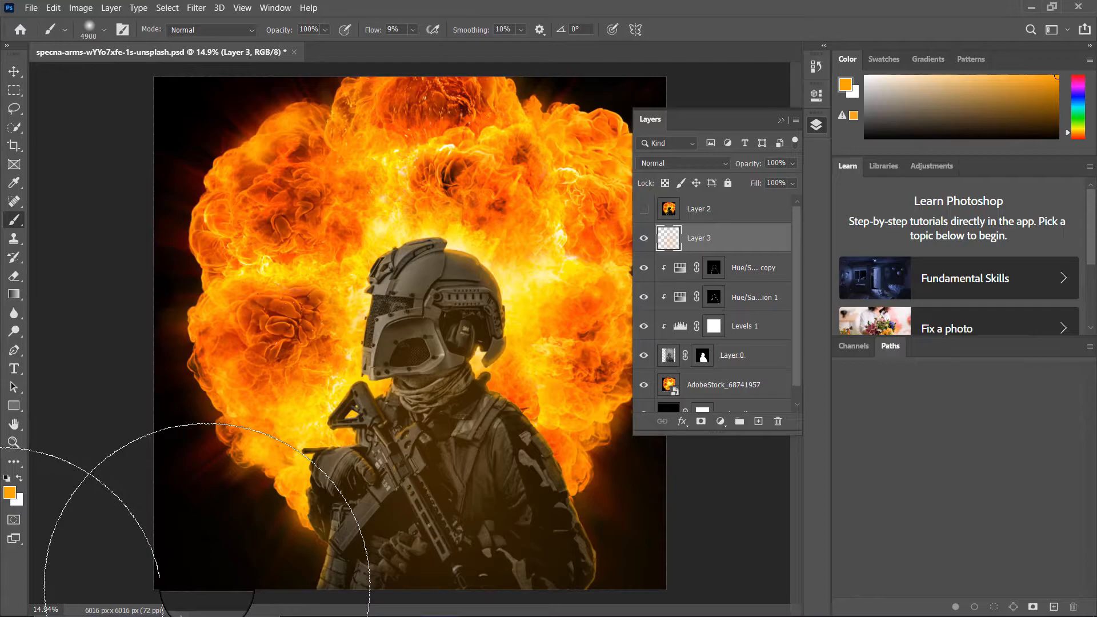
{"action": "left_click", "coordinate": [240, 560]}
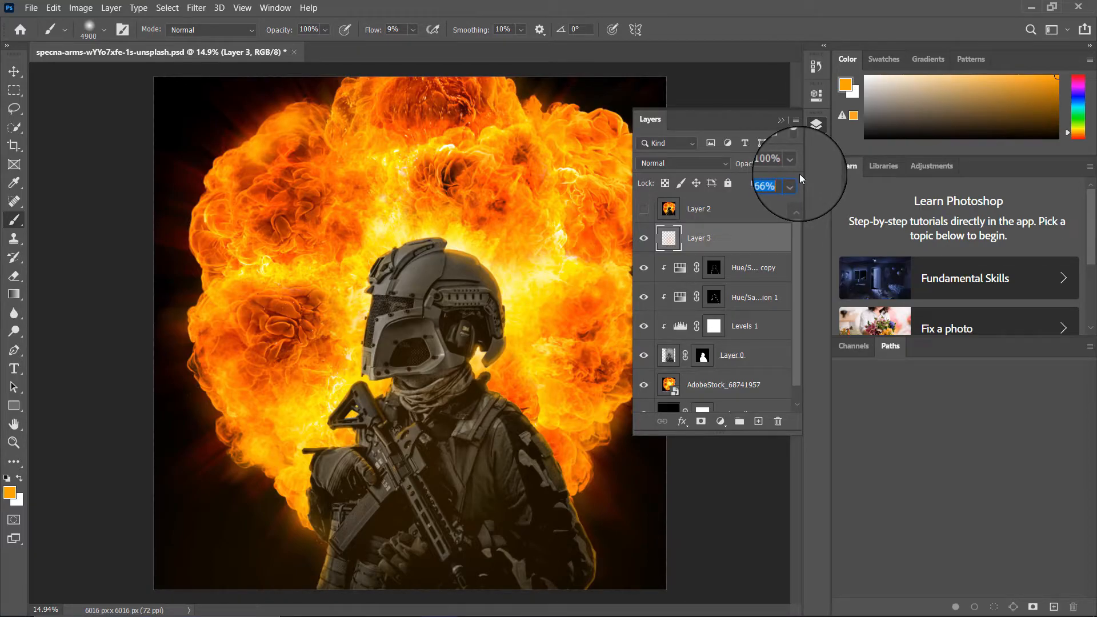
Step: Set the fill of the orange haze layer to 30%
{"action": "type", "text": "30"}
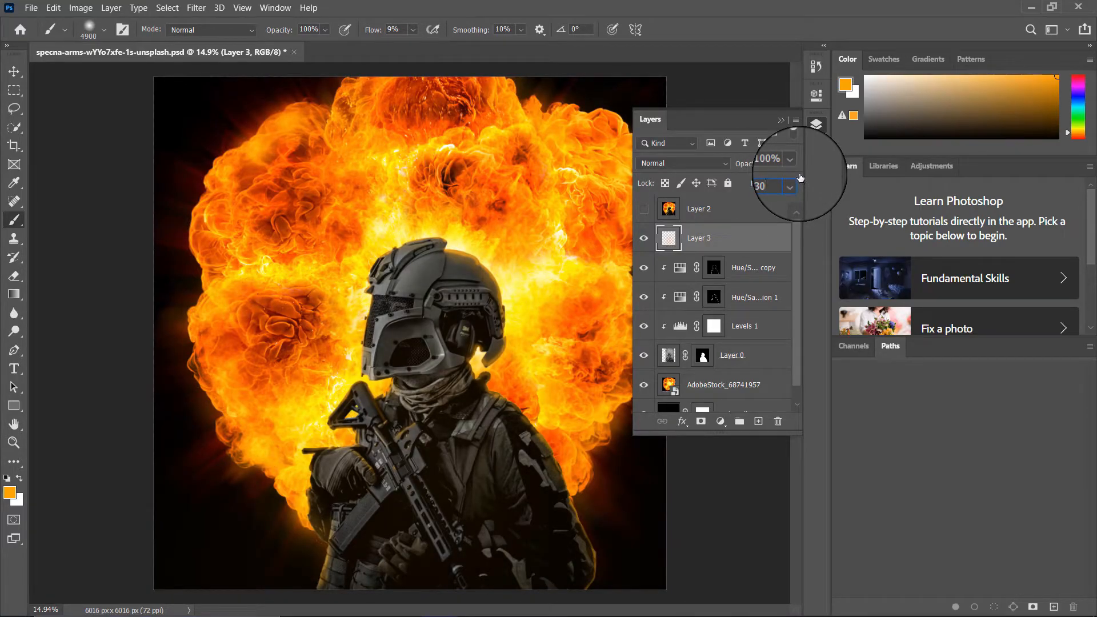
{"action": "left_click", "coordinate": [781, 120]}
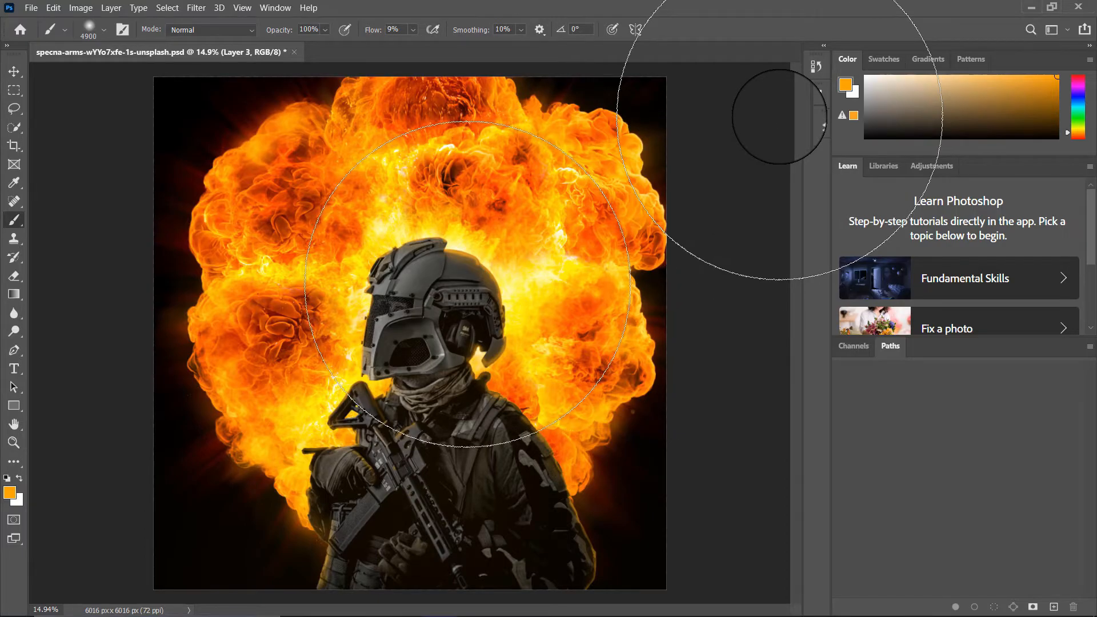
{"action": "scroll", "coordinate": [781, 117], "scroll_direction": "up", "scroll_amount": 12}
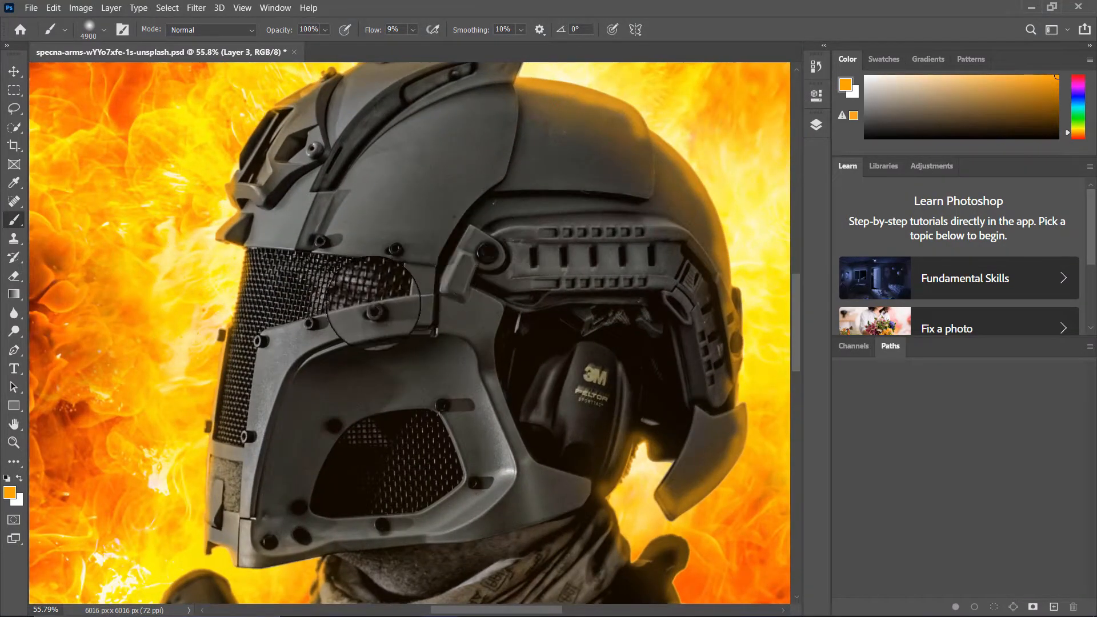
{"action": "mouse_move", "coordinate": [373, 303]}
{"action": "left_mouse_down"}
{"action": "mouse_move", "coordinate": [391, 383]}
{"action": "mouse_move", "coordinate": [435, 369]}
{"action": "left_mouse_up"}
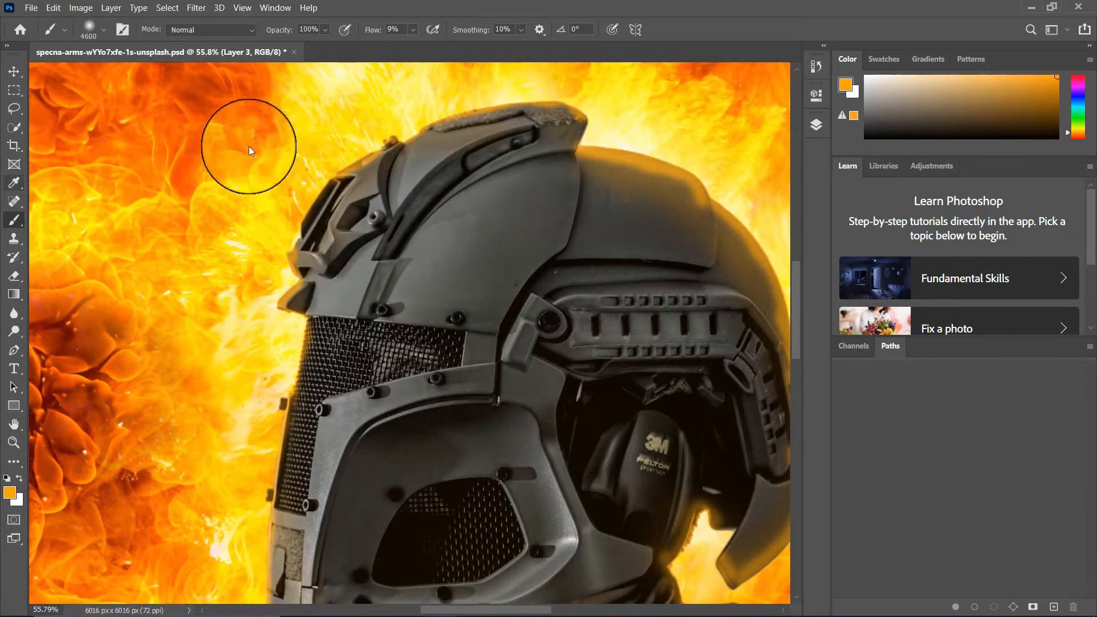
Step: Reduce the brush to 32 px and select the Hue/Saturation 1 copy's layer mask for painting
{"action": "left_click", "coordinate": [103, 30]}
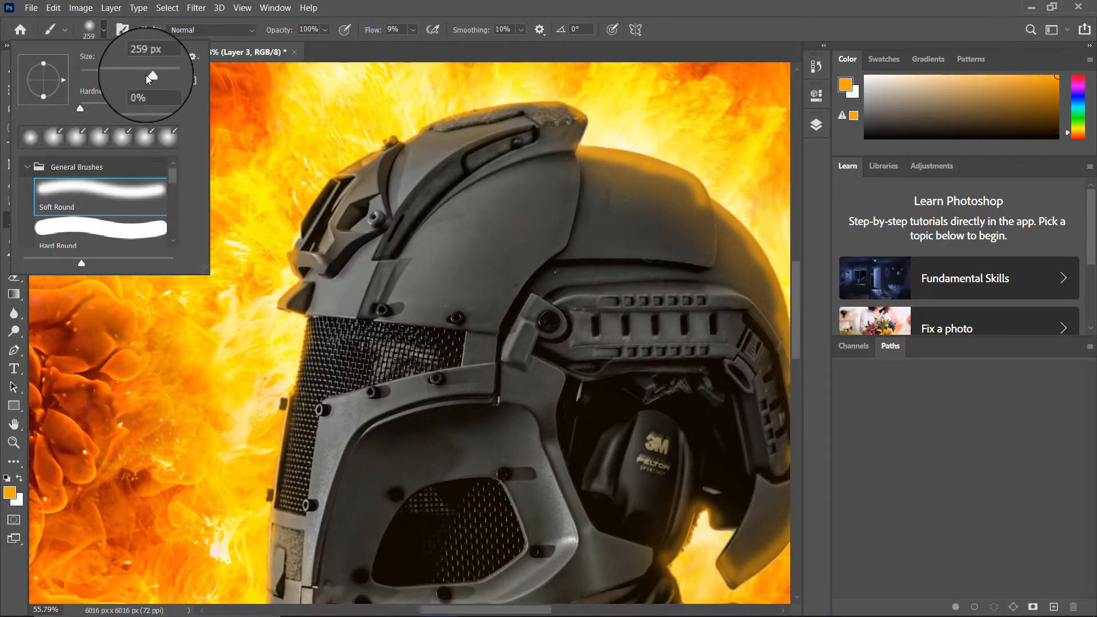
{"action": "left_click_drag", "start_coordinate": [148, 79], "coordinate": [98, 77]}
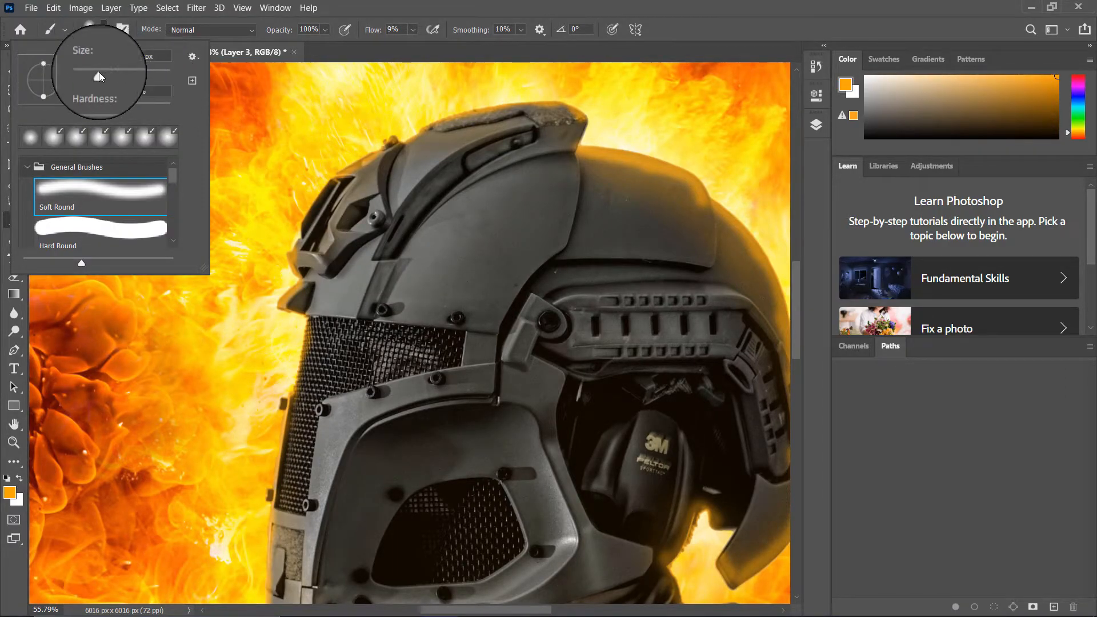
{"action": "left_click", "coordinate": [817, 125]}
{"action": "left_click", "coordinate": [714, 269]}
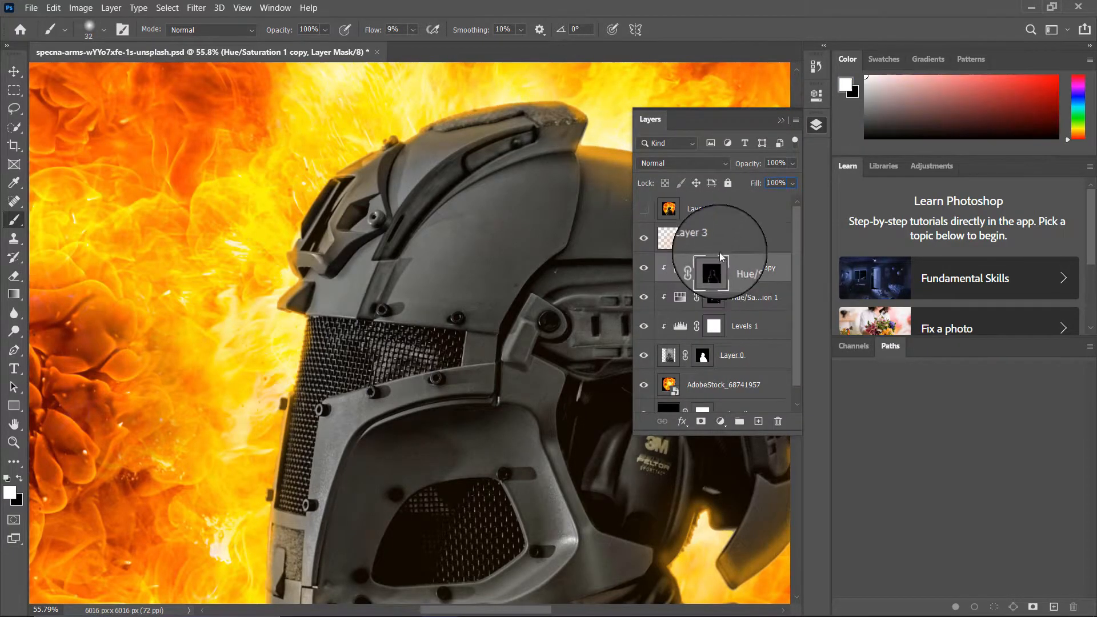
{"action": "left_click", "coordinate": [781, 120]}
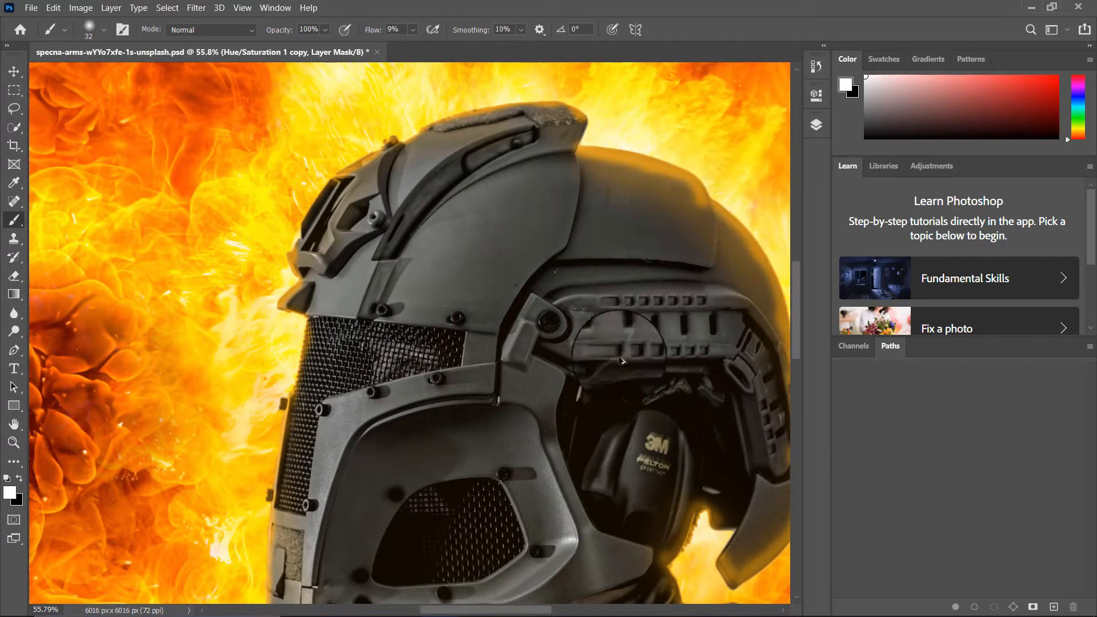
Step: Enlarge the brush and paint the soft orange glow along the helmet's front mesh and face guard
{"action": "scroll", "coordinate": [574, 422], "scroll_direction": "up", "scroll_amount": 3}
{"action": "left_click_drag", "start_coordinate": [474, 527], "coordinate": [377, 321]}
{"action": "left_click_drag", "start_coordinate": [551, 375], "coordinate": [554, 370]}
{"action": "mouse_move", "coordinate": [280, 360]}
{"action": "left_mouse_down"}
{"action": "mouse_move", "coordinate": [525, 440]}
{"action": "mouse_move", "coordinate": [543, 436]}
{"action": "left_mouse_up"}
{"action": "scroll", "coordinate": [530, 389], "scroll_direction": "up", "scroll_amount": 1}
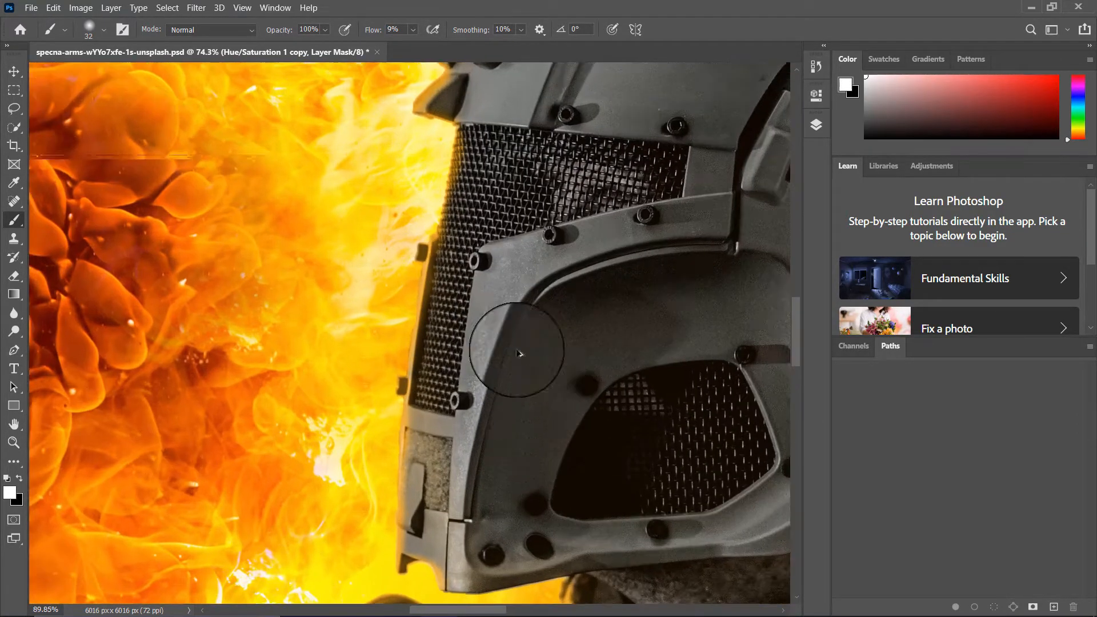
{"action": "key", "text": "bracketright"}
{"action": "key", "text": "bracketright"}
{"action": "key", "text": "bracketright"}
{"action": "key", "text": "bracketright"}
{"action": "key", "text": "bracketright"}
{"action": "key", "text": "bracketright"}
{"action": "key", "text": "bracketright"}
{"action": "key", "text": "bracketright"}
{"action": "key", "text": "bracketright"}
{"action": "mouse_move", "coordinate": [497, 162]}
{"action": "left_mouse_down"}
{"action": "mouse_move", "coordinate": [532, 158]}
{"action": "mouse_move", "coordinate": [480, 153]}
{"action": "mouse_move", "coordinate": [408, 431]}
{"action": "mouse_move", "coordinate": [428, 442]}
{"action": "mouse_move", "coordinate": [439, 538]}
{"action": "mouse_move", "coordinate": [458, 377]}
{"action": "mouse_move", "coordinate": [408, 534]}
{"action": "mouse_move", "coordinate": [465, 343]}
{"action": "left_mouse_up"}
Step: Enlarge the brush to 300 px and paint more glow over the face guard and the helmet's rear neck flap
{"action": "key", "text": "bracketright"}
{"action": "key", "text": "bracketright"}
{"action": "key", "text": "bracketright"}
{"action": "key", "text": "bracketright"}
{"action": "left_click_drag", "start_coordinate": [451, 360], "coordinate": [380, 578]}
{"action": "mouse_move", "coordinate": [373, 419]}
{"action": "left_mouse_down"}
{"action": "mouse_move", "coordinate": [458, 239]}
{"action": "mouse_move", "coordinate": [446, 309]}
{"action": "left_mouse_up"}
{"action": "mouse_move", "coordinate": [439, 324]}
{"action": "left_mouse_down"}
{"action": "mouse_move", "coordinate": [387, 339]}
{"action": "mouse_move", "coordinate": [180, 461]}
{"action": "left_mouse_up"}
{"action": "left_click_drag", "start_coordinate": [321, 220], "coordinate": [567, 290]}
{"action": "left_click_drag", "start_coordinate": [607, 357], "coordinate": [289, 189]}
{"action": "mouse_move", "coordinate": [477, 362]}
{"action": "left_mouse_down"}
{"action": "mouse_move", "coordinate": [522, 454]}
{"action": "mouse_move", "coordinate": [414, 317]}
{"action": "mouse_move", "coordinate": [350, 403]}
{"action": "left_mouse_up"}
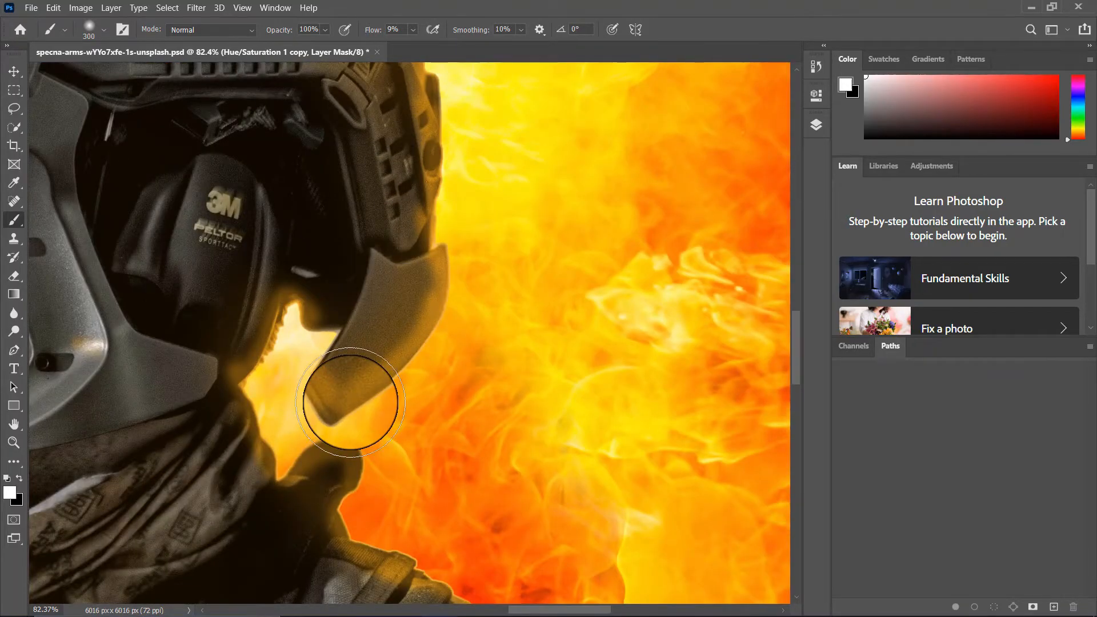
Step: Paint the soft orange glow over the neck scarf and the vest's shoulder strap with the 300 px brush
{"action": "scroll", "coordinate": [350, 403], "scroll_direction": "down", "scroll_amount": 2}
{"action": "scroll", "coordinate": [325, 250], "scroll_direction": "down", "scroll_amount": 3}
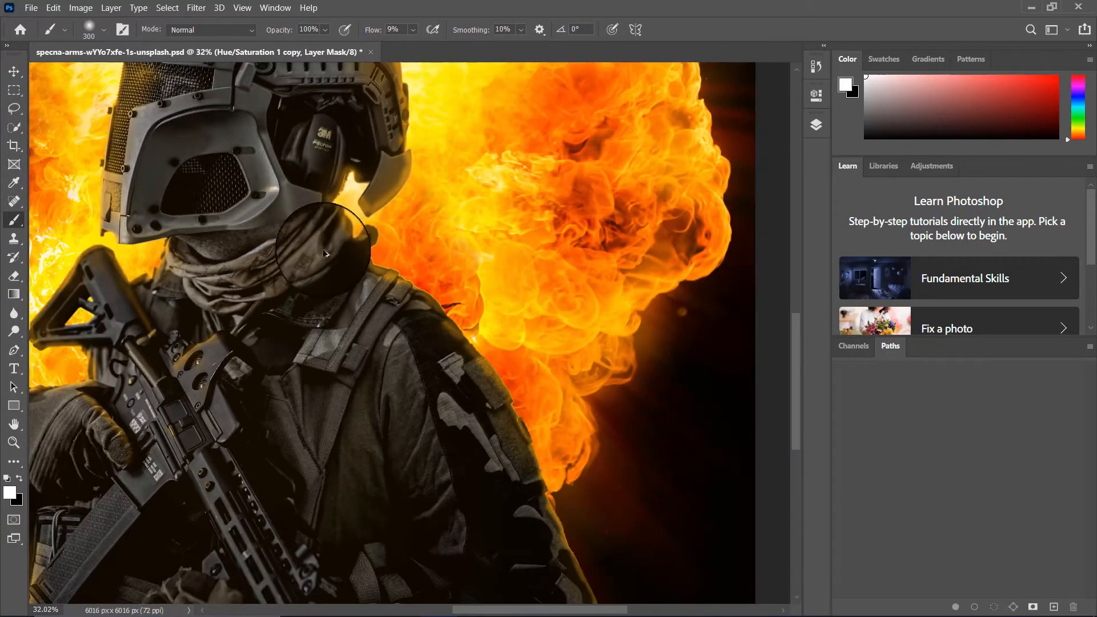
{"action": "scroll", "coordinate": [324, 249], "scroll_direction": "up", "scroll_amount": 2}
{"action": "mouse_move", "coordinate": [319, 368]}
{"action": "left_mouse_down"}
{"action": "mouse_move", "coordinate": [329, 325]}
{"action": "mouse_move", "coordinate": [368, 319]}
{"action": "left_mouse_up"}
{"action": "scroll", "coordinate": [368, 318], "scroll_direction": "up", "scroll_amount": 2}
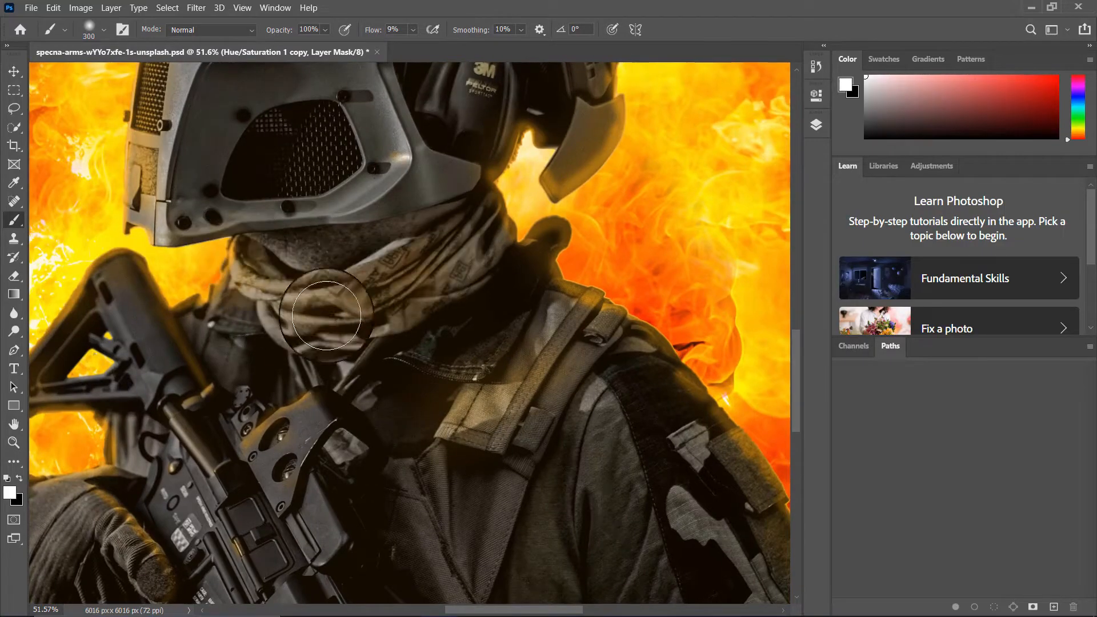
{"action": "scroll", "coordinate": [438, 265], "scroll_direction": "down", "scroll_amount": 3}
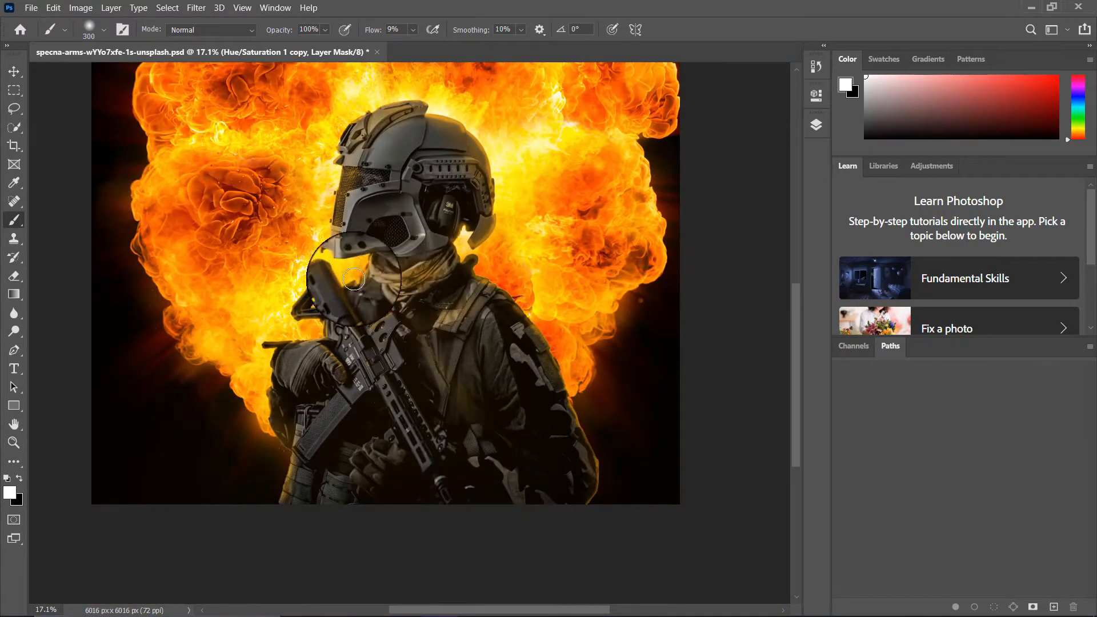
Step: Reduce the brush to 50 px, set its flow to 100%, and paint orange rim light along the rifle magazine's upper edge
{"action": "left_click_drag", "start_coordinate": [413, 352], "coordinate": [481, 275]}
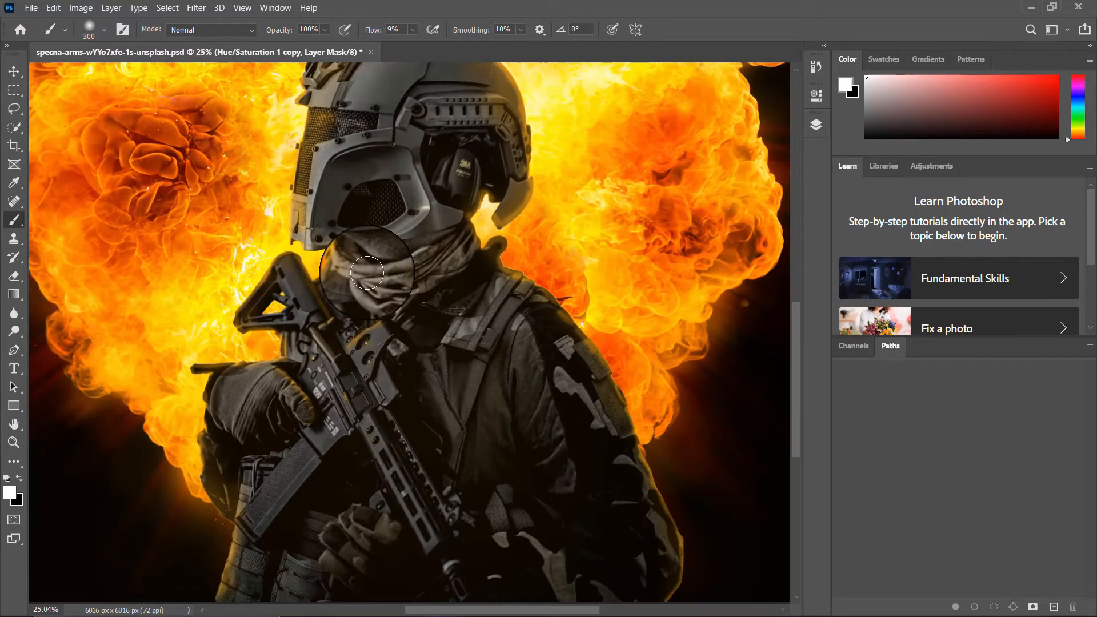
{"action": "scroll", "coordinate": [480, 246], "scroll_direction": "down", "scroll_amount": 1}
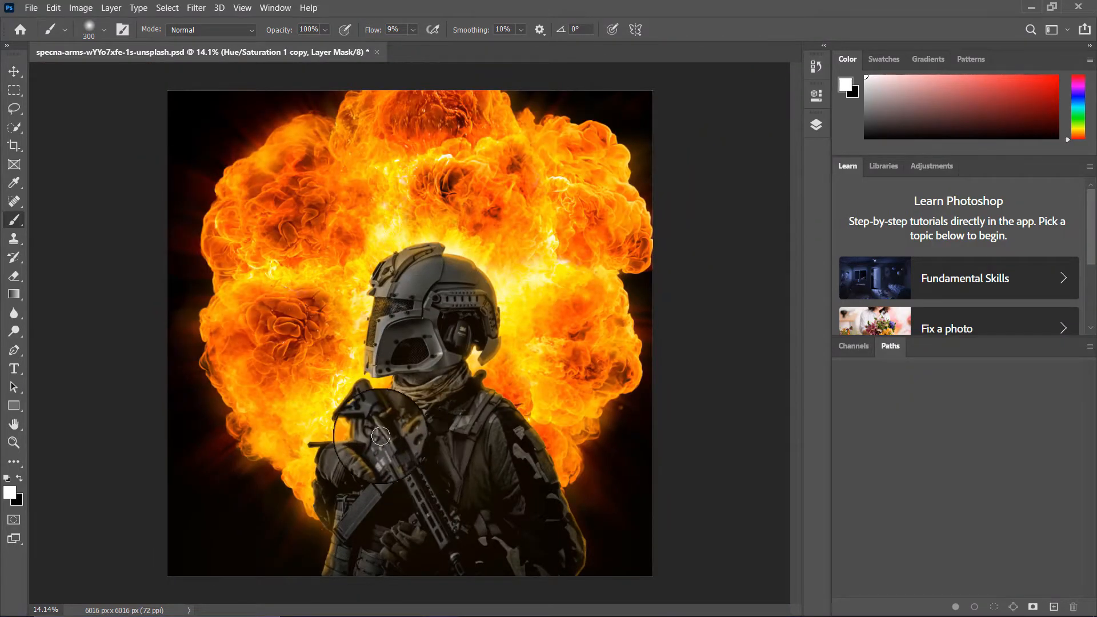
{"action": "scroll", "coordinate": [366, 492], "scroll_direction": "up", "scroll_amount": 8}
{"action": "scroll", "coordinate": [430, 360], "scroll_direction": "up", "scroll_amount": 3}
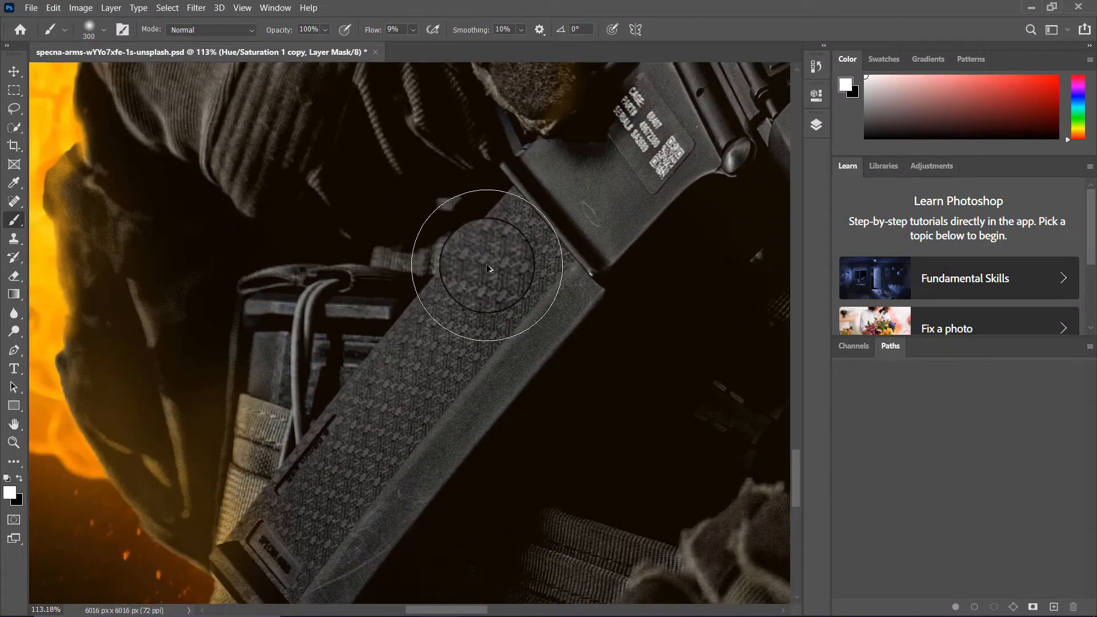
{"action": "key", "text": "bracketleft"}
{"action": "key", "text": "bracketleft"}
{"action": "key", "text": "bracketleft"}
{"action": "key", "text": "bracketleft"}
{"action": "key", "text": "shift+0"}
{"action": "left_click_drag", "start_coordinate": [517, 184], "coordinate": [221, 541]}
{"action": "scroll", "coordinate": [453, 359], "scroll_direction": "down", "scroll_amount": 3}
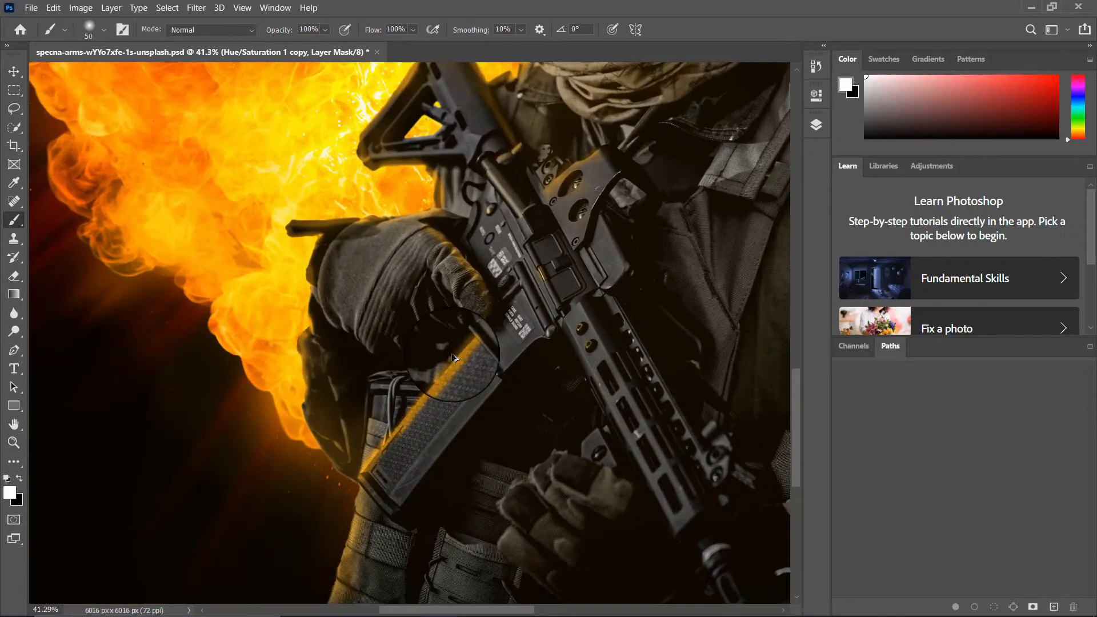
Step: Paint orange highlights on the rifle's receiver and, at 41% flow, along the tube behind it
{"action": "scroll", "coordinate": [572, 371], "scroll_direction": "up", "scroll_amount": 3}
{"action": "left_click", "coordinate": [576, 370]}
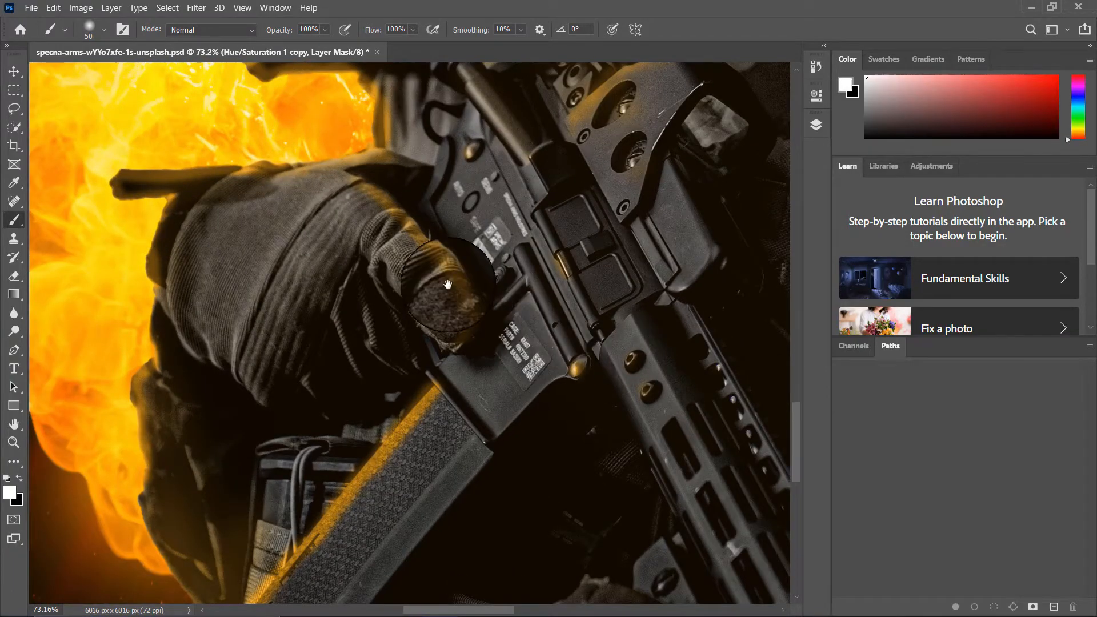
{"action": "left_click_drag", "start_coordinate": [443, 285], "coordinate": [519, 424]}
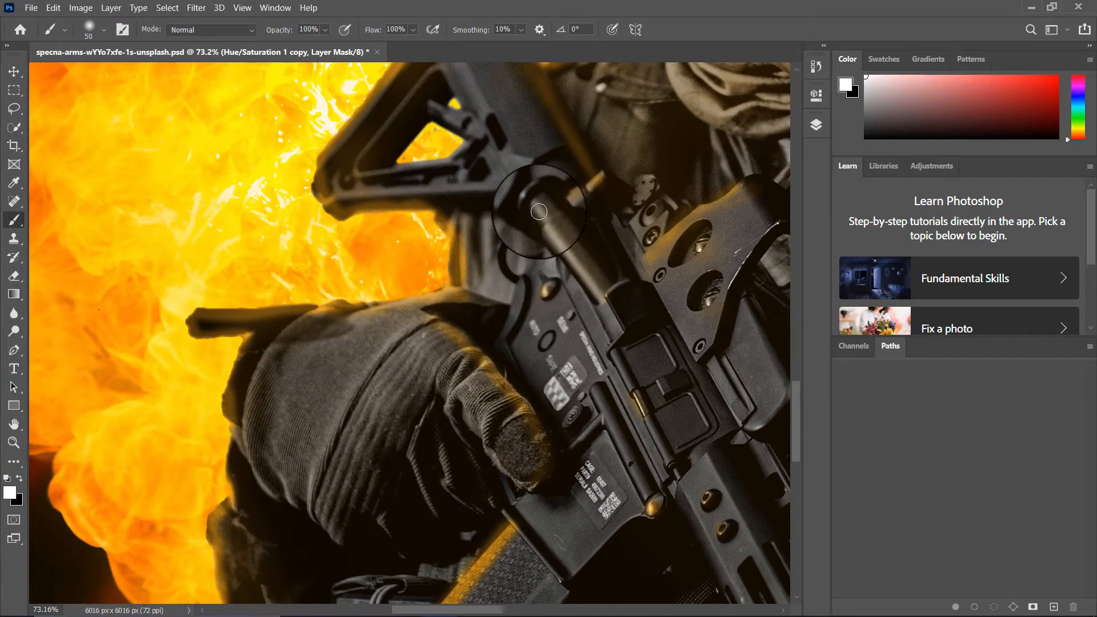
{"action": "left_click_drag", "start_coordinate": [369, 32], "coordinate": [327, 43]}
{"action": "left_click_drag", "start_coordinate": [533, 212], "coordinate": [601, 303]}
Step: Paint orange rim light along the handguard's rail openings and the edge of the lower gloved hand
{"action": "left_click_drag", "start_coordinate": [612, 487], "coordinate": [313, 193]}
{"action": "mouse_move", "coordinate": [517, 259]}
{"action": "left_mouse_down"}
{"action": "mouse_move", "coordinate": [545, 320]}
{"action": "mouse_move", "coordinate": [642, 380]}
{"action": "mouse_move", "coordinate": [620, 401]}
{"action": "mouse_move", "coordinate": [646, 456]}
{"action": "left_mouse_up"}
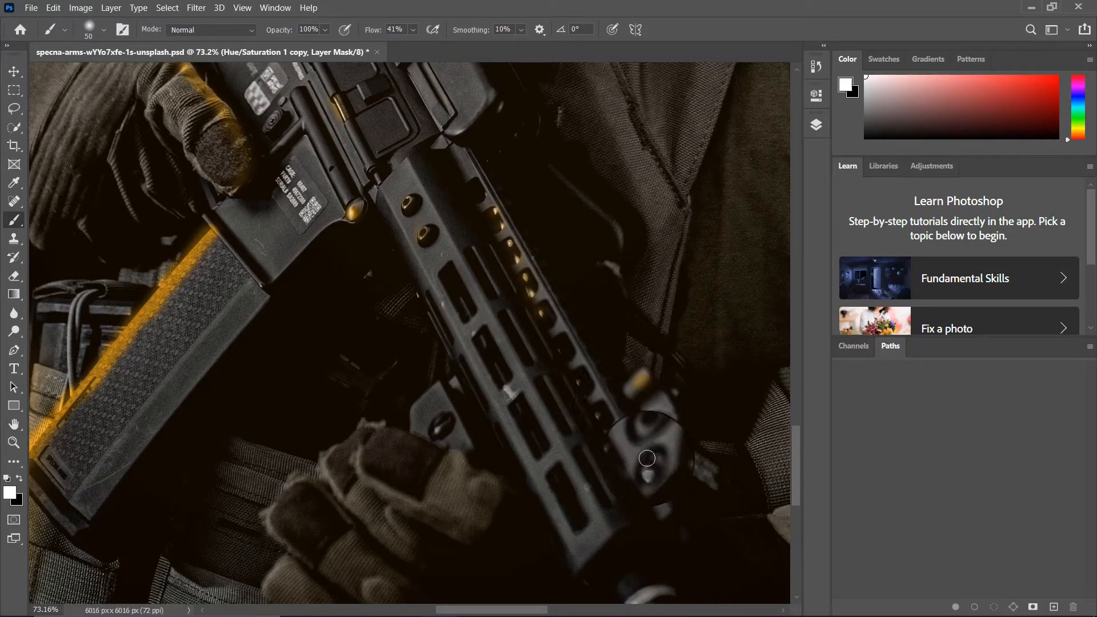
{"action": "left_click_drag", "start_coordinate": [439, 430], "coordinate": [447, 422]}
{"action": "scroll", "coordinate": [405, 399], "scroll_direction": "down", "scroll_amount": 5}
{"action": "scroll", "coordinate": [355, 380], "scroll_direction": "up", "scroll_amount": 6}
{"action": "mouse_move", "coordinate": [360, 367]}
{"action": "left_mouse_down"}
{"action": "mouse_move", "coordinate": [345, 392]}
{"action": "mouse_move", "coordinate": [342, 376]}
{"action": "mouse_move", "coordinate": [303, 397]}
{"action": "mouse_move", "coordinate": [239, 455]}
{"action": "mouse_move", "coordinate": [250, 508]}
{"action": "mouse_move", "coordinate": [241, 487]}
{"action": "left_mouse_up"}
{"action": "scroll", "coordinate": [358, 375], "scroll_direction": "right", "scroll_amount": 1}
{"action": "scroll", "coordinate": [360, 377], "scroll_direction": "down", "scroll_amount": 6}
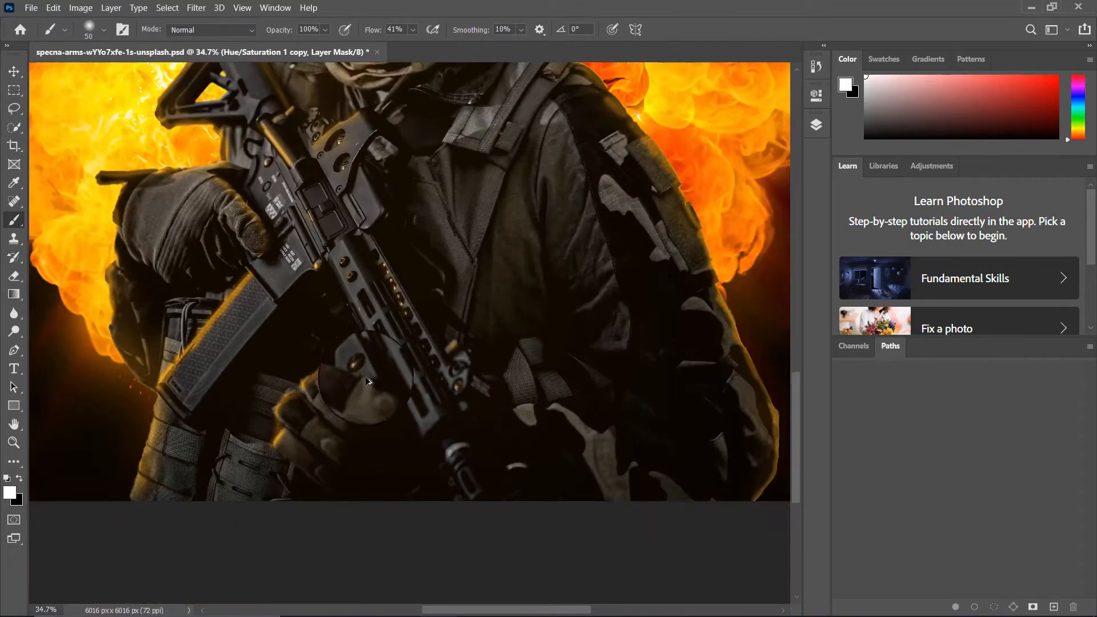
Step: Reduce the brush to 40 px and then 35 px, and paint orange highlights along the neck scarf's folds
{"action": "scroll", "coordinate": [360, 377], "scroll_direction": "up", "scroll_amount": 6}
{"action": "scroll", "coordinate": [340, 215], "scroll_direction": "down", "scroll_amount": 6}
{"action": "scroll", "coordinate": [337, 210], "scroll_direction": "up", "scroll_amount": 6}
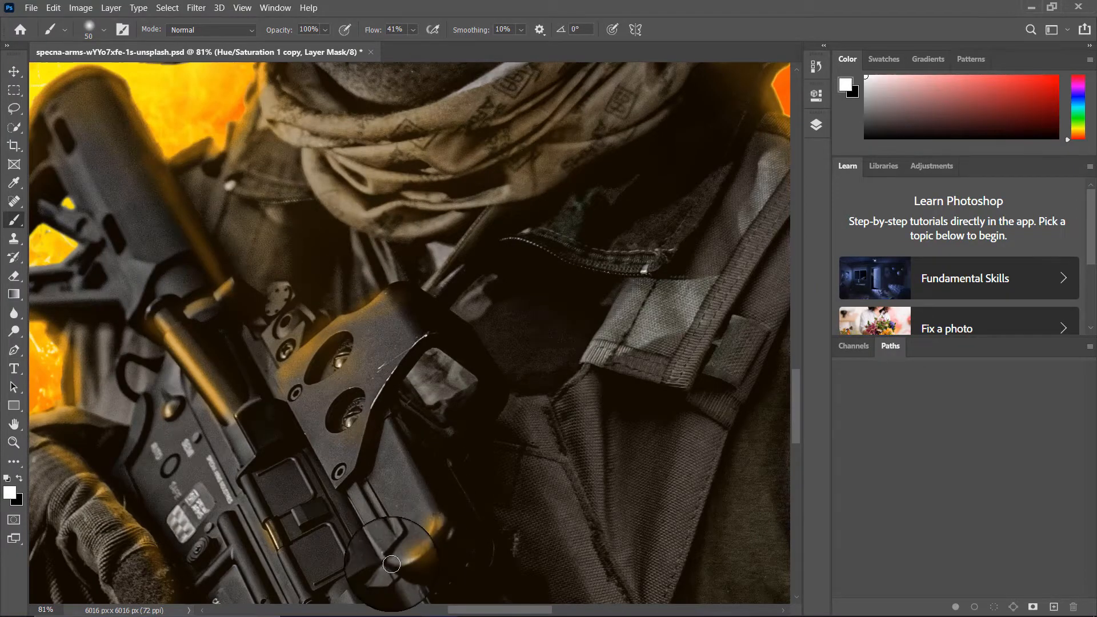
{"action": "scroll", "coordinate": [429, 366], "scroll_direction": "up", "scroll_amount": 3}
{"action": "left_click_drag", "start_coordinate": [428, 365], "coordinate": [570, 397]}
{"action": "mouse_move", "coordinate": [386, 234]}
{"action": "left_mouse_down"}
{"action": "mouse_move", "coordinate": [429, 255]}
{"action": "mouse_move", "coordinate": [555, 249]}
{"action": "left_mouse_up"}
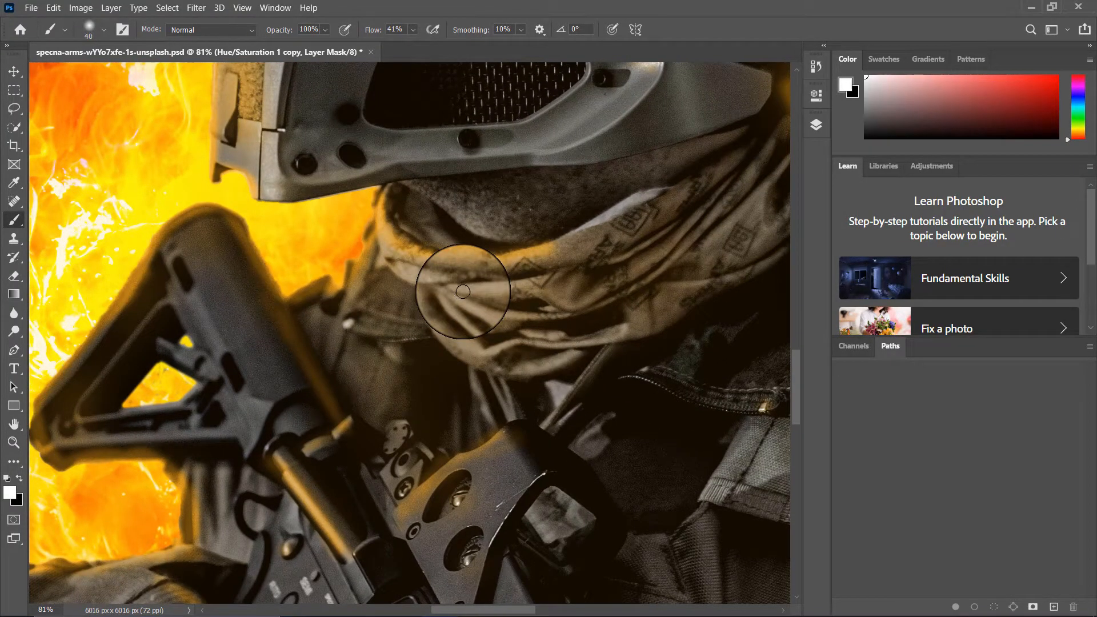
{"action": "mouse_move", "coordinate": [466, 291]}
{"action": "left_mouse_down"}
{"action": "mouse_move", "coordinate": [565, 277]}
{"action": "mouse_move", "coordinate": [461, 296]}
{"action": "mouse_move", "coordinate": [514, 314]}
{"action": "mouse_move", "coordinate": [423, 287]}
{"action": "mouse_move", "coordinate": [452, 326]}
{"action": "mouse_move", "coordinate": [503, 347]}
{"action": "mouse_move", "coordinate": [536, 247]}
{"action": "mouse_move", "coordinate": [575, 237]}
{"action": "mouse_move", "coordinate": [384, 256]}
{"action": "mouse_move", "coordinate": [425, 285]}
{"action": "mouse_move", "coordinate": [495, 419]}
{"action": "mouse_move", "coordinate": [500, 382]}
{"action": "mouse_move", "coordinate": [509, 418]}
{"action": "left_mouse_up"}
{"action": "scroll", "coordinate": [346, 382], "scroll_direction": "down", "scroll_amount": 5}
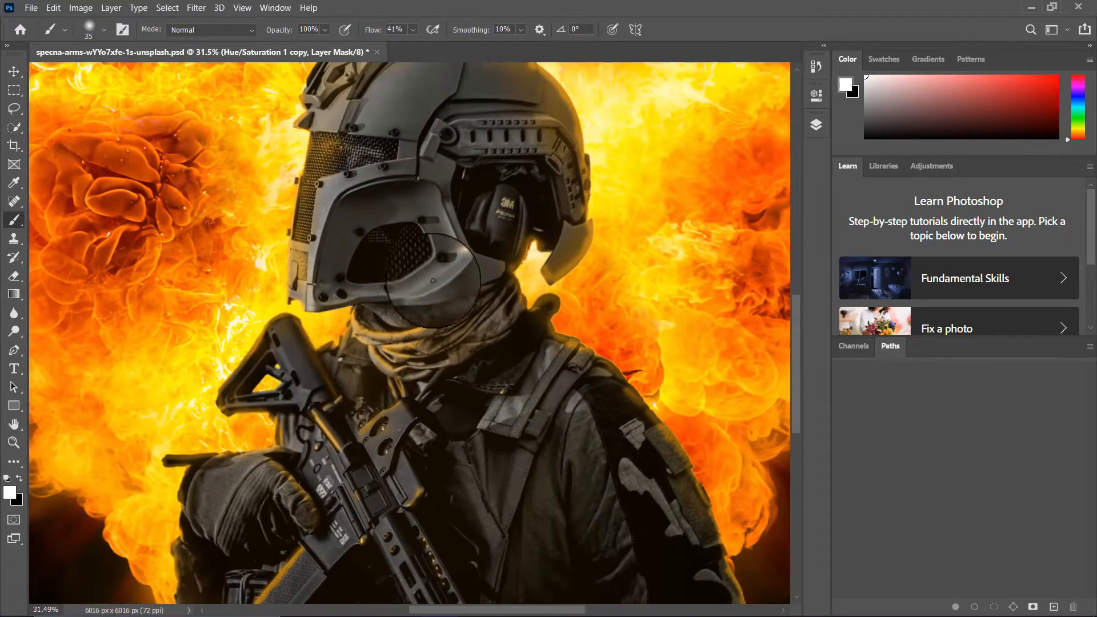
{"action": "scroll", "coordinate": [456, 257], "scroll_direction": "down", "scroll_amount": 3}
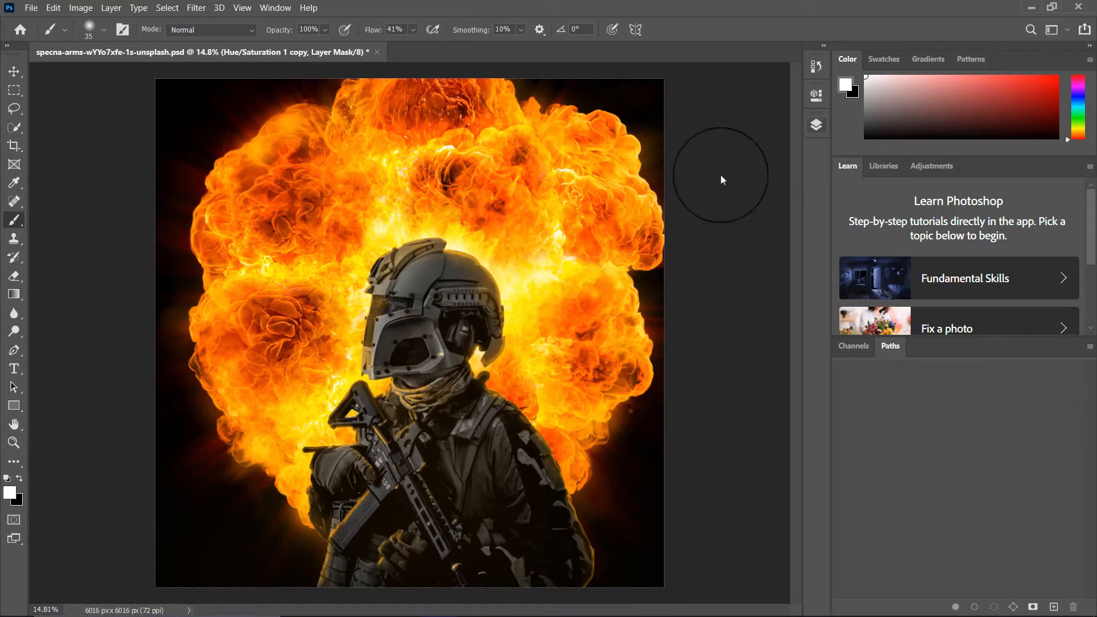
Step: Add a clipped Levels adjustment above the Hue/Saturation 1 copy and raise its shadow input level to darken the soldier strongly
{"action": "left_click", "coordinate": [815, 125]}
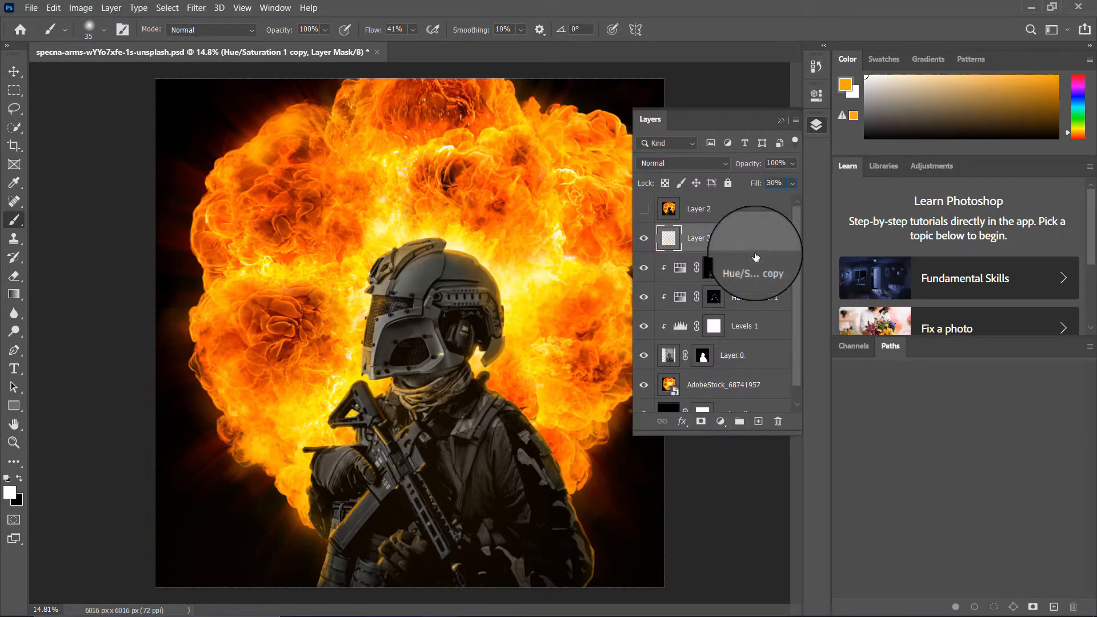
{"action": "left_click", "coordinate": [756, 276]}
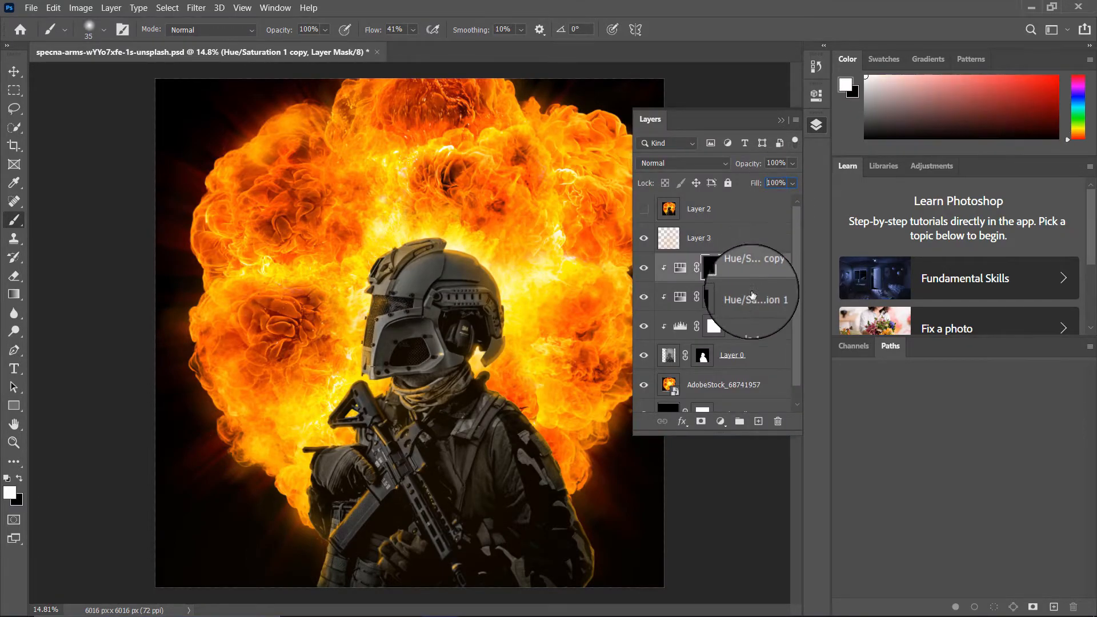
{"action": "left_click", "coordinate": [720, 421]}
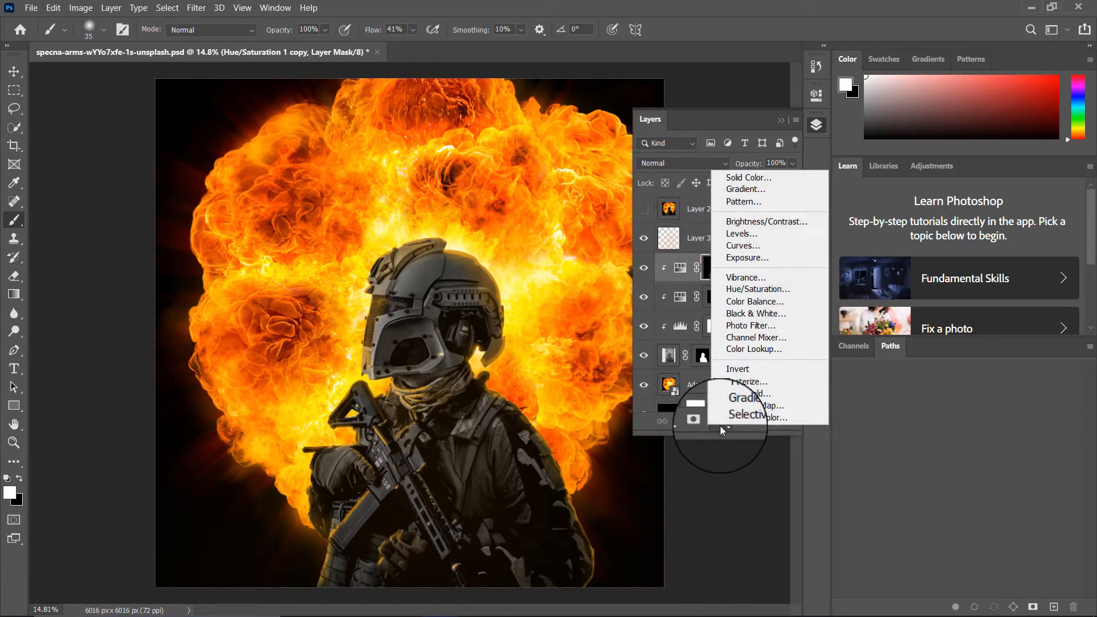
{"action": "left_click", "coordinate": [750, 237]}
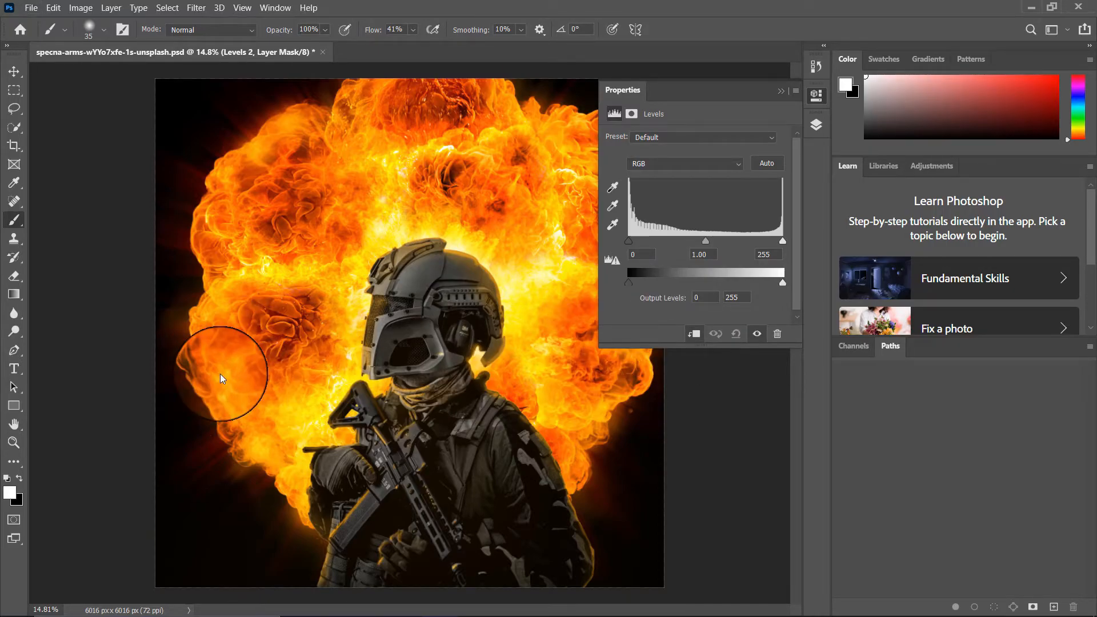
{"action": "left_click_drag", "start_coordinate": [631, 241], "coordinate": [660, 245]}
{"action": "left_click", "coordinate": [817, 96]}
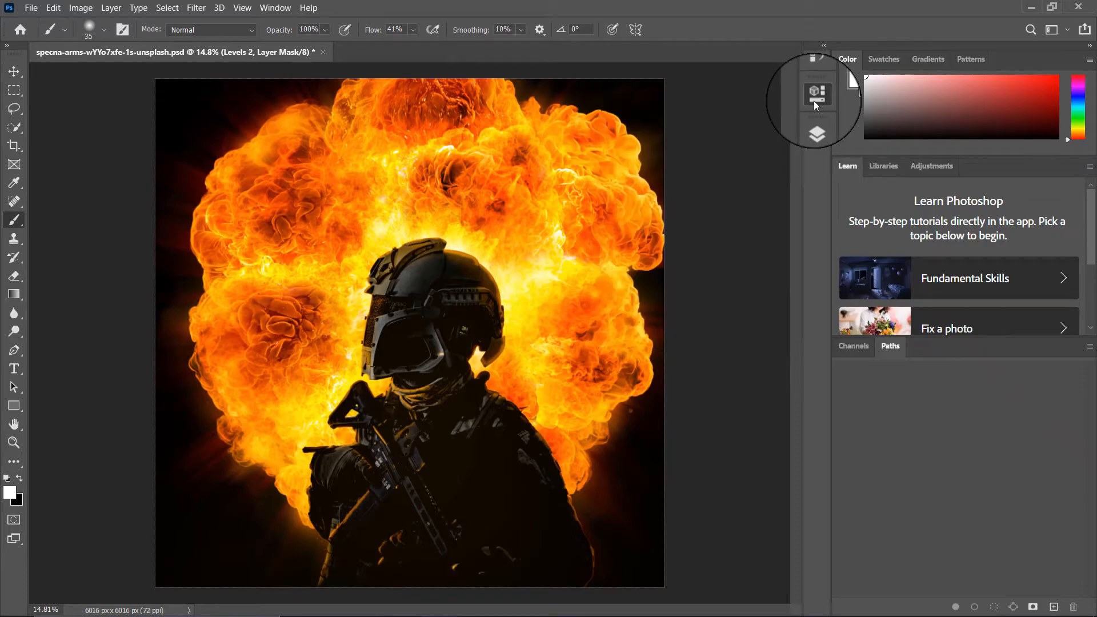
Step: Place Levels 2 above the clipped Layer 3 and invert the Levels 2 layer mask to black
{"action": "left_click", "coordinate": [816, 131]}
{"action": "left_click_drag", "start_coordinate": [744, 277], "coordinate": [749, 280]}
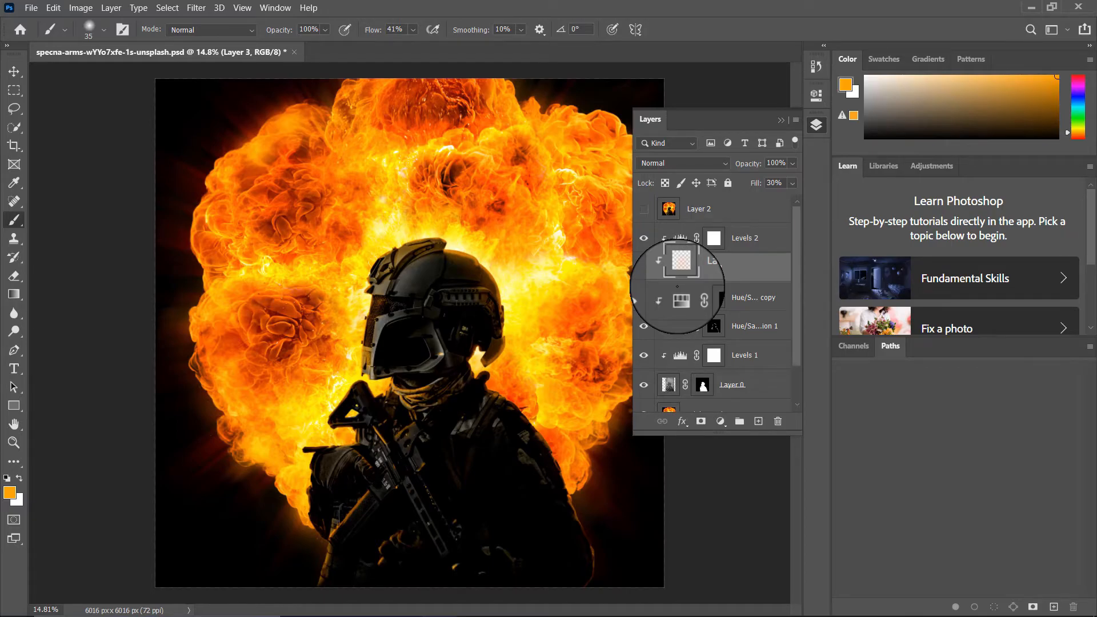
{"action": "left_click", "coordinate": [714, 239]}
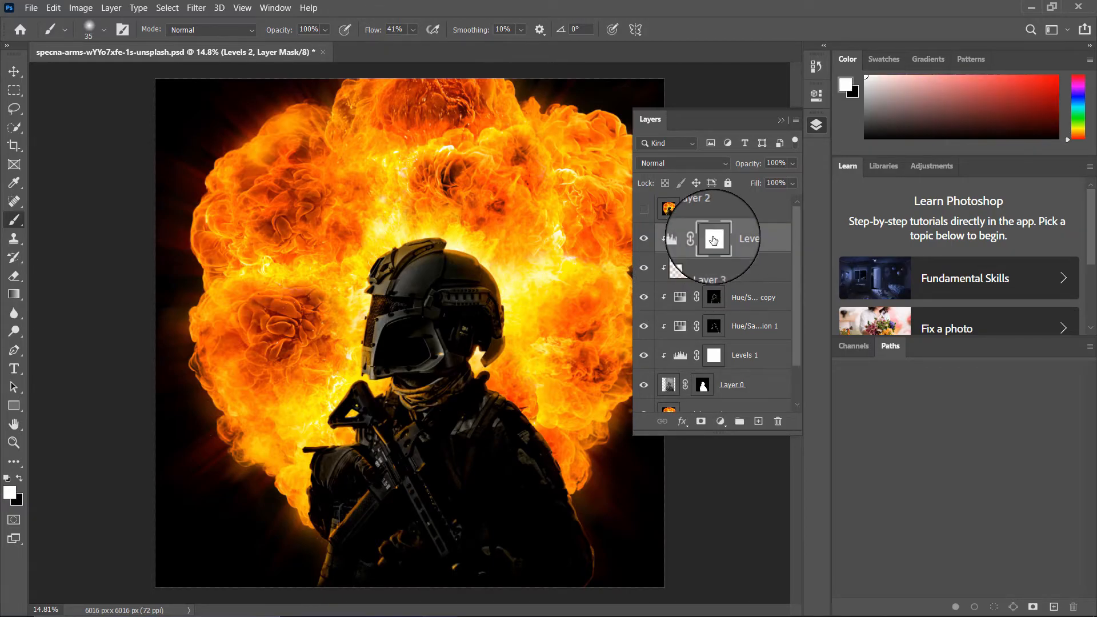
{"action": "key", "text": "ctrl+i"}
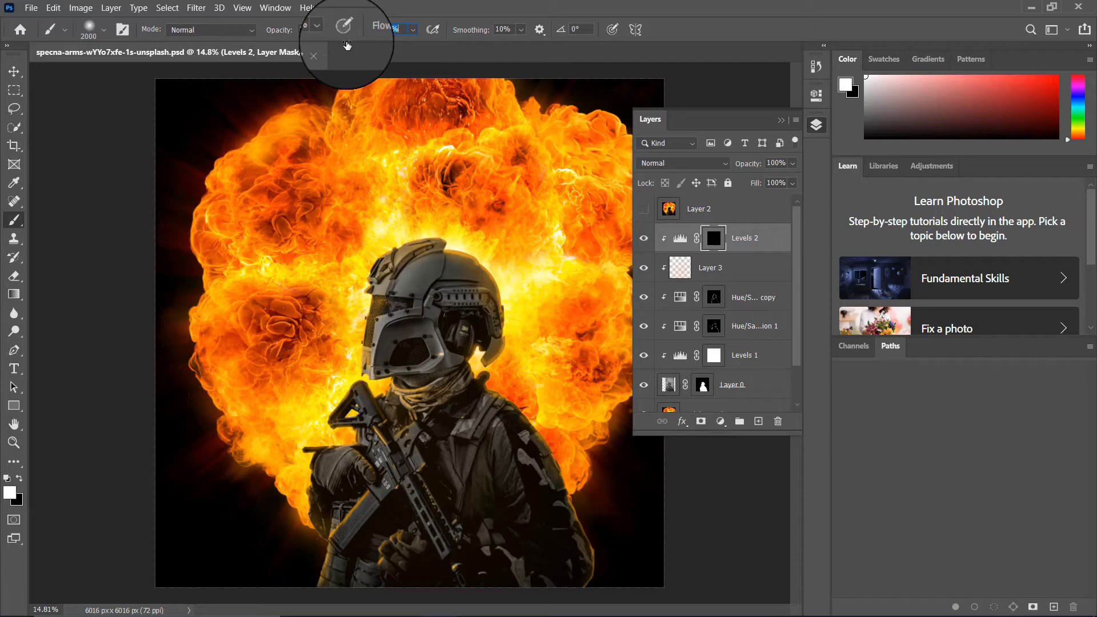
Step: Paint white on the Levels 2 mask with a 2000 px brush at 10% flow to darken the soldier's chest and lower torso
{"action": "mouse_move", "coordinate": [463, 451]}
{"action": "left_mouse_down"}
{"action": "mouse_move", "coordinate": [443, 395]}
{"action": "mouse_move", "coordinate": [490, 475]}
{"action": "mouse_move", "coordinate": [468, 519]}
{"action": "mouse_move", "coordinate": [457, 504]}
{"action": "mouse_move", "coordinate": [480, 569]}
{"action": "left_mouse_up"}
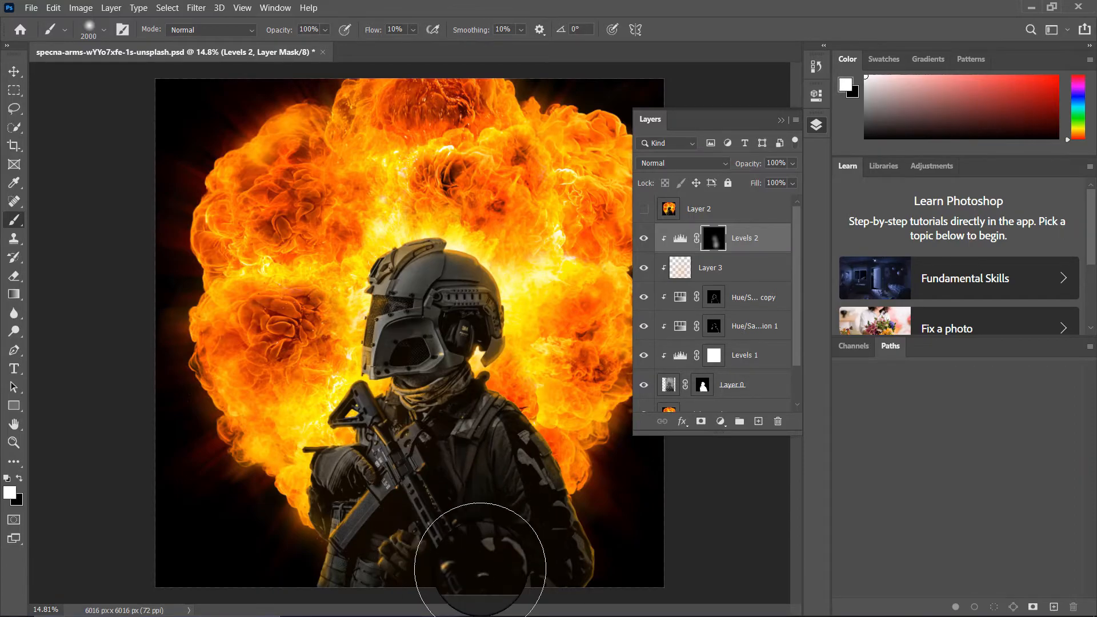
{"action": "scroll", "coordinate": [481, 569], "scroll_direction": "up", "scroll_amount": 12}
{"action": "left_click_drag", "start_coordinate": [354, 557], "coordinate": [424, 368]}
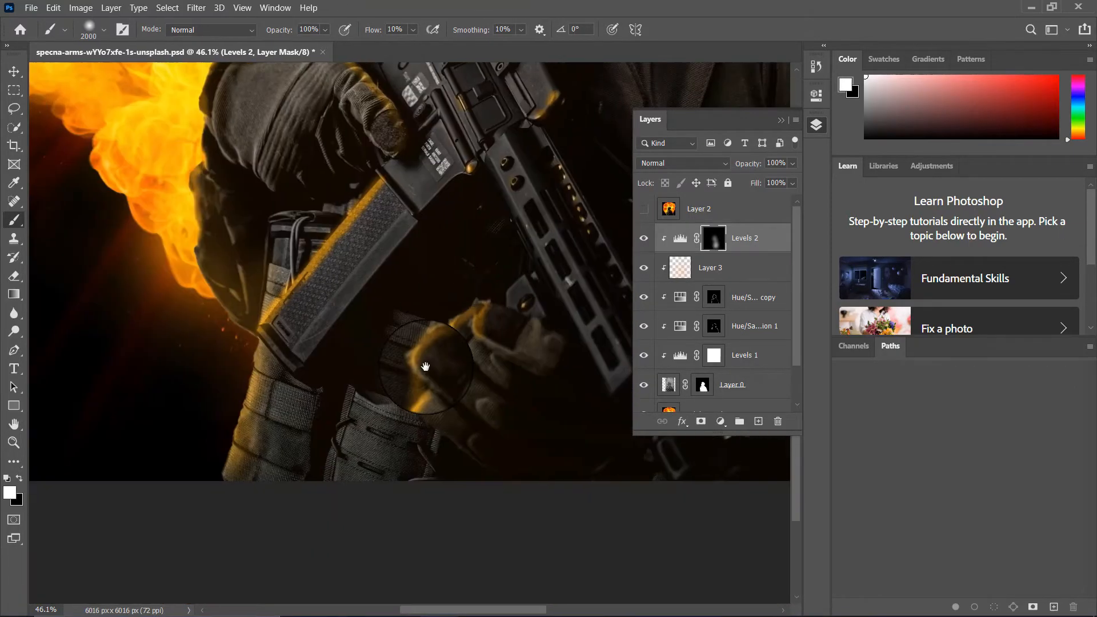
{"action": "mouse_move", "coordinate": [362, 456]}
{"action": "left_mouse_down"}
{"action": "mouse_move", "coordinate": [369, 441]}
{"action": "mouse_move", "coordinate": [345, 379]}
{"action": "left_mouse_up"}
Step: Reduce the brush to 700 px and paint the Levels 2 mask to deepen shadows on the lower body, jacket and vest
{"action": "key", "text": "bracketleft"}
{"action": "key", "text": "bracketleft"}
{"action": "key", "text": "bracketleft"}
{"action": "key", "text": "bracketleft"}
{"action": "key", "text": "bracketleft"}
{"action": "key", "text": "bracketleft"}
{"action": "key", "text": "bracketleft"}
{"action": "key", "text": "bracketleft"}
{"action": "key", "text": "bracketleft"}
{"action": "key", "text": "bracketleft"}
{"action": "left_click_drag", "start_coordinate": [395, 490], "coordinate": [37, 526]}
{"action": "mouse_move", "coordinate": [420, 448]}
{"action": "left_mouse_down"}
{"action": "mouse_move", "coordinate": [441, 429]}
{"action": "mouse_move", "coordinate": [417, 417]}
{"action": "left_mouse_up"}
{"action": "left_click_drag", "start_coordinate": [399, 180], "coordinate": [319, 394]}
{"action": "mouse_move", "coordinate": [271, 226]}
{"action": "left_mouse_down"}
{"action": "mouse_move", "coordinate": [325, 298]}
{"action": "mouse_move", "coordinate": [306, 327]}
{"action": "mouse_move", "coordinate": [328, 356]}
{"action": "left_mouse_up"}
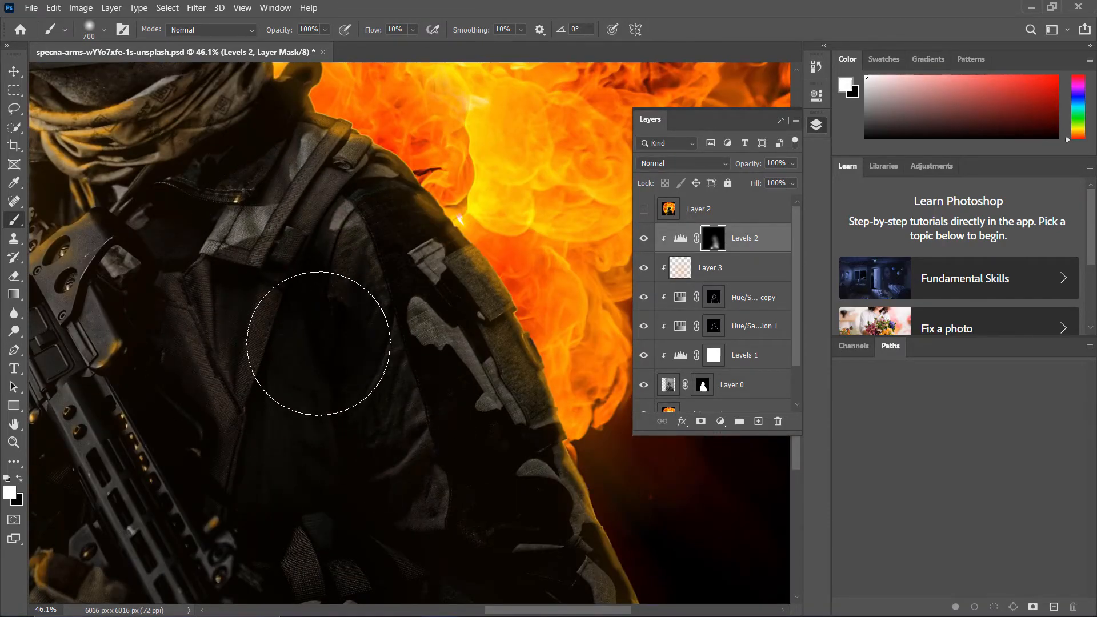
{"action": "left_click_drag", "start_coordinate": [252, 287], "coordinate": [331, 476]}
{"action": "mouse_move", "coordinate": [423, 440]}
{"action": "left_mouse_down"}
{"action": "mouse_move", "coordinate": [458, 428]}
{"action": "mouse_move", "coordinate": [307, 378]}
{"action": "mouse_move", "coordinate": [271, 304]}
{"action": "mouse_move", "coordinate": [310, 271]}
{"action": "left_mouse_up"}
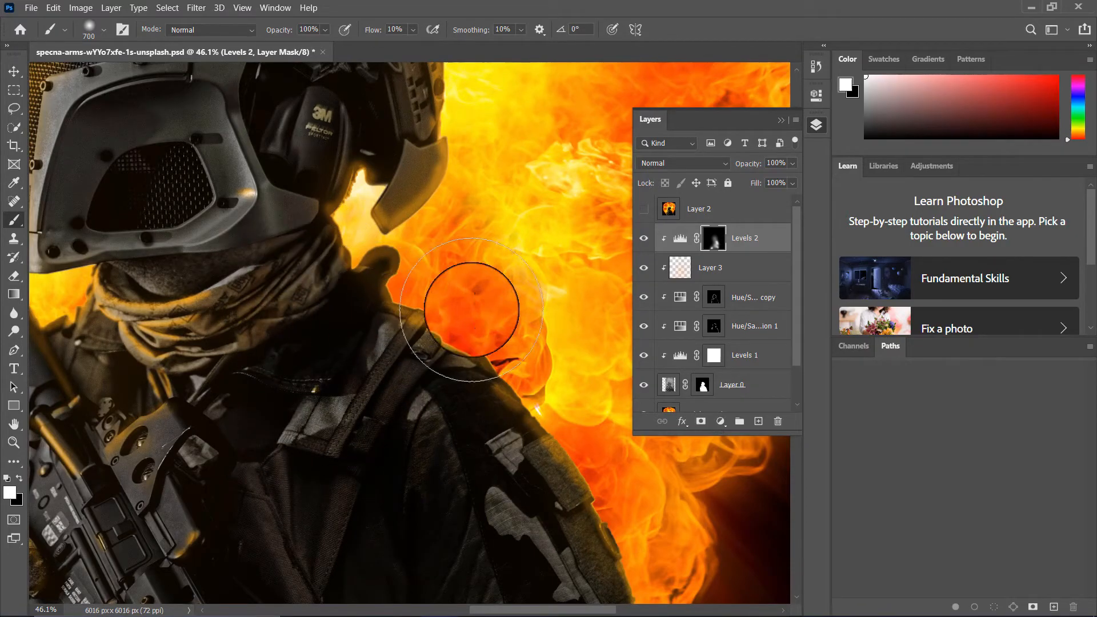
Step: Select the Hue/Saturation 1 copy's mask and paint orange glow over the vest's shoulder straps and upper sleeve with a 300 px brush
{"action": "left_click", "coordinate": [715, 298]}
{"action": "key", "text": "bracketleft"}
{"action": "key", "text": "bracketleft"}
{"action": "key", "text": "bracketleft"}
{"action": "key", "text": "bracketleft"}
{"action": "left_click_drag", "start_coordinate": [289, 414], "coordinate": [465, 395]}
{"action": "left_click_drag", "start_coordinate": [346, 413], "coordinate": [490, 368]}
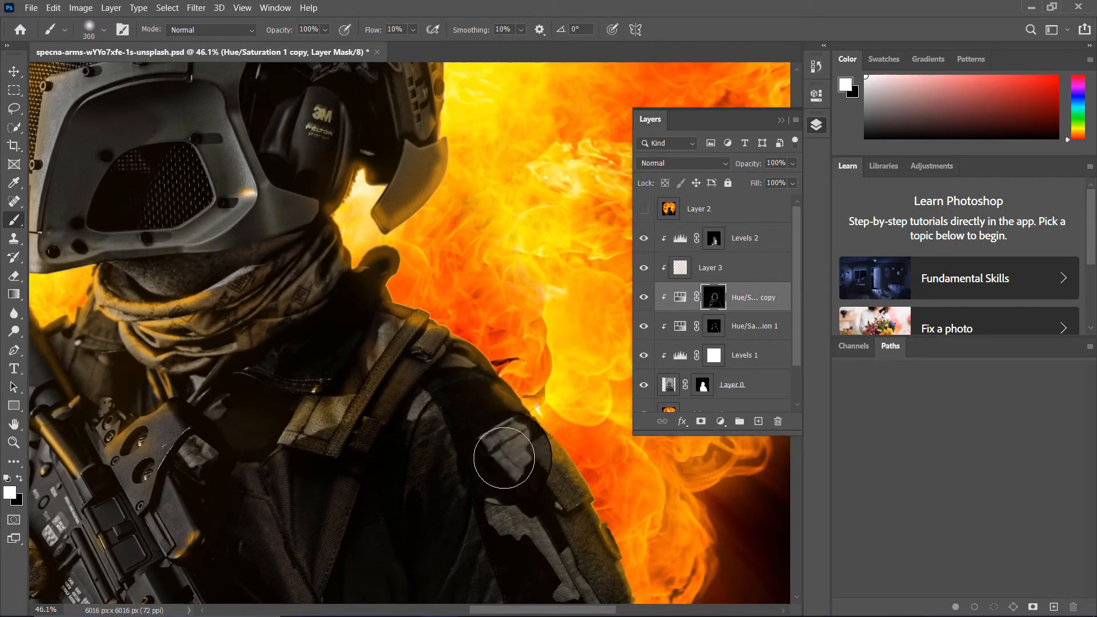
Step: Select the Levels 2 mask and darken the jacket, face guard and helmet's ear area with a 700 px brush
{"action": "scroll", "coordinate": [423, 450], "scroll_direction": "down", "scroll_amount": 5}
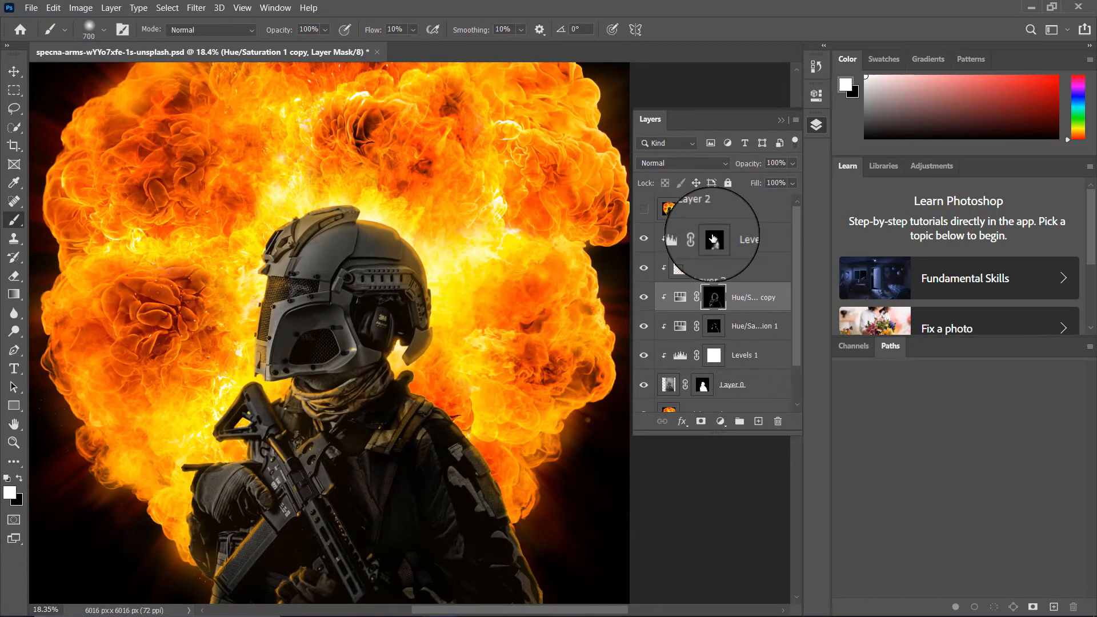
{"action": "left_click", "coordinate": [713, 235]}
{"action": "key", "text": "bracketright"}
{"action": "key", "text": "bracketright"}
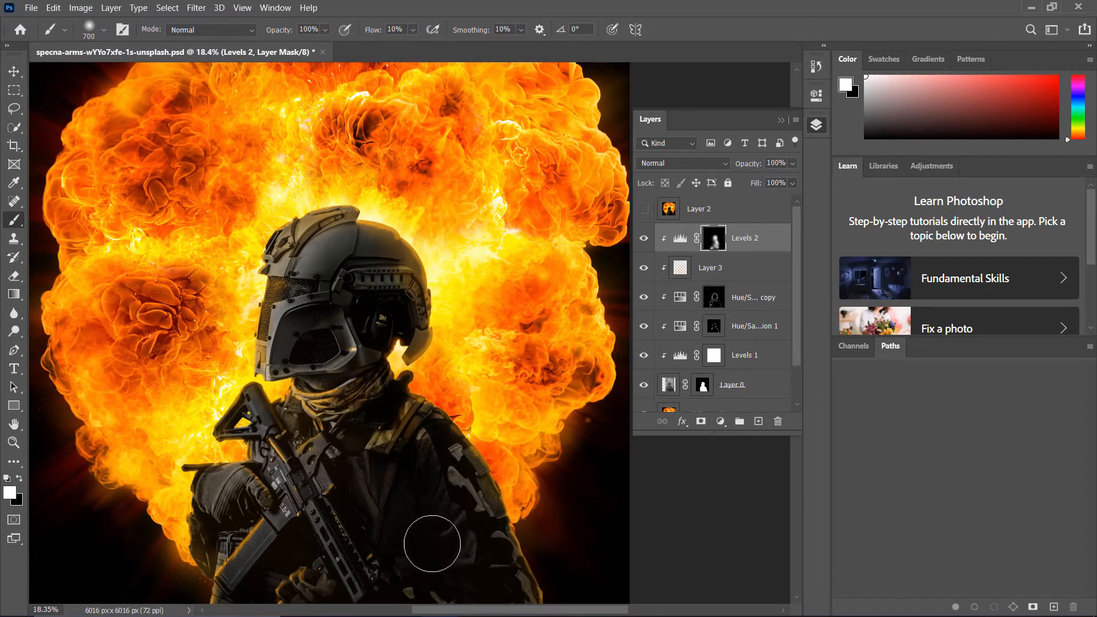
{"action": "left_click_drag", "start_coordinate": [364, 471], "coordinate": [355, 368]}
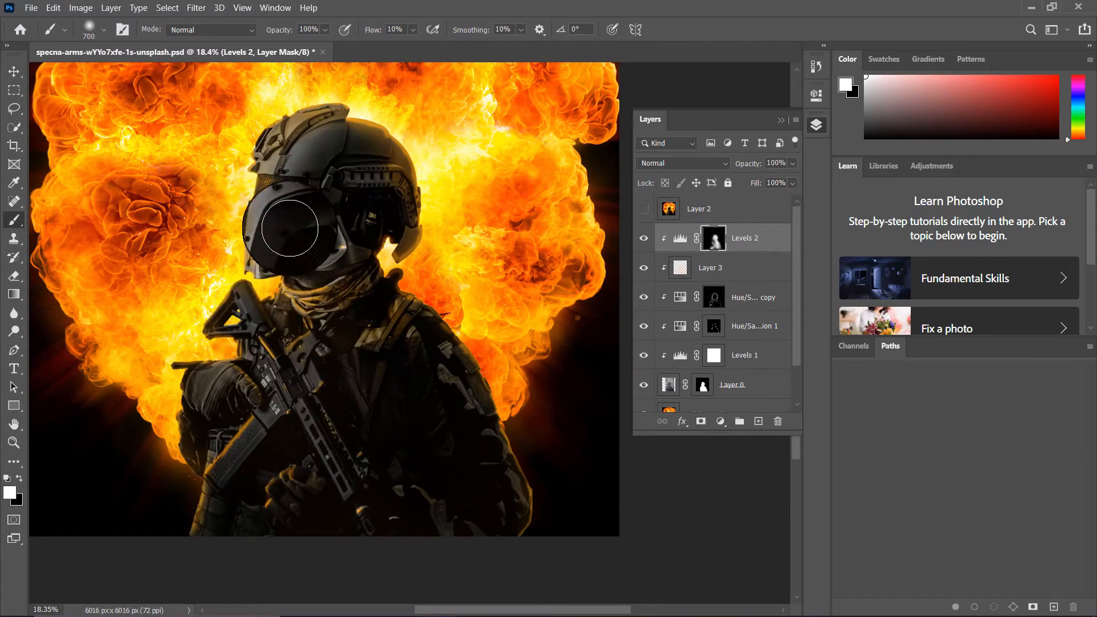
{"action": "scroll", "coordinate": [404, 282], "scroll_direction": "down", "scroll_amount": 3}
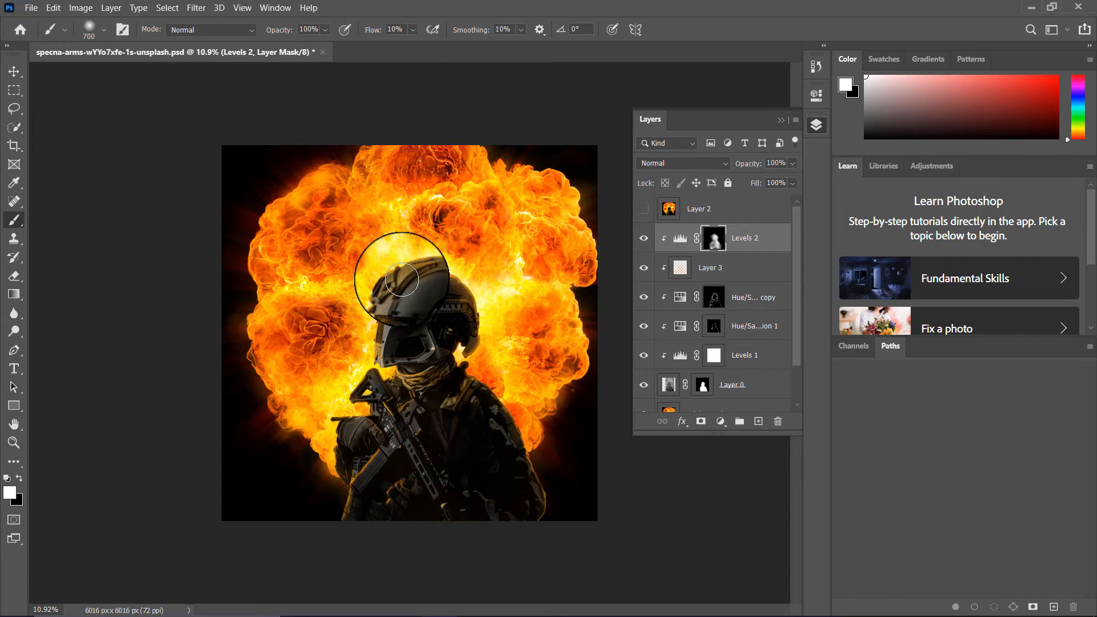
Step: Examine the shading on the helmet, face guard and scarf up close and across the whole figure
{"action": "scroll", "coordinate": [402, 280], "scroll_direction": "up", "scroll_amount": 10}
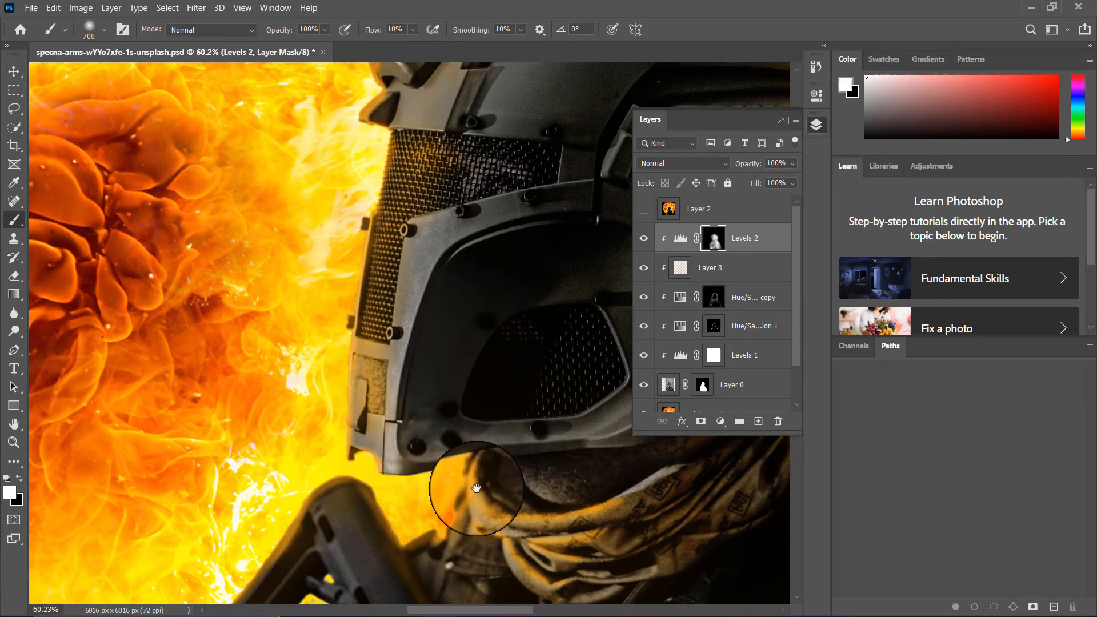
{"action": "left_click_drag", "start_coordinate": [440, 460], "coordinate": [222, 445]}
{"action": "mouse_move", "coordinate": [428, 339]}
{"action": "left_mouse_down"}
{"action": "mouse_move", "coordinate": [299, 378]}
{"action": "mouse_move", "coordinate": [450, 240]}
{"action": "left_mouse_up"}
{"action": "left_click_drag", "start_coordinate": [475, 443], "coordinate": [248, 449]}
{"action": "left_click_drag", "start_coordinate": [436, 233], "coordinate": [461, 446]}
{"action": "scroll", "coordinate": [317, 322], "scroll_direction": "down", "scroll_amount": 6}
{"action": "left_click_drag", "start_coordinate": [309, 389], "coordinate": [574, 385]}
{"action": "left_click_drag", "start_coordinate": [332, 382], "coordinate": [332, 375]}
{"action": "scroll", "coordinate": [332, 375], "scroll_direction": "down", "scroll_amount": 8}
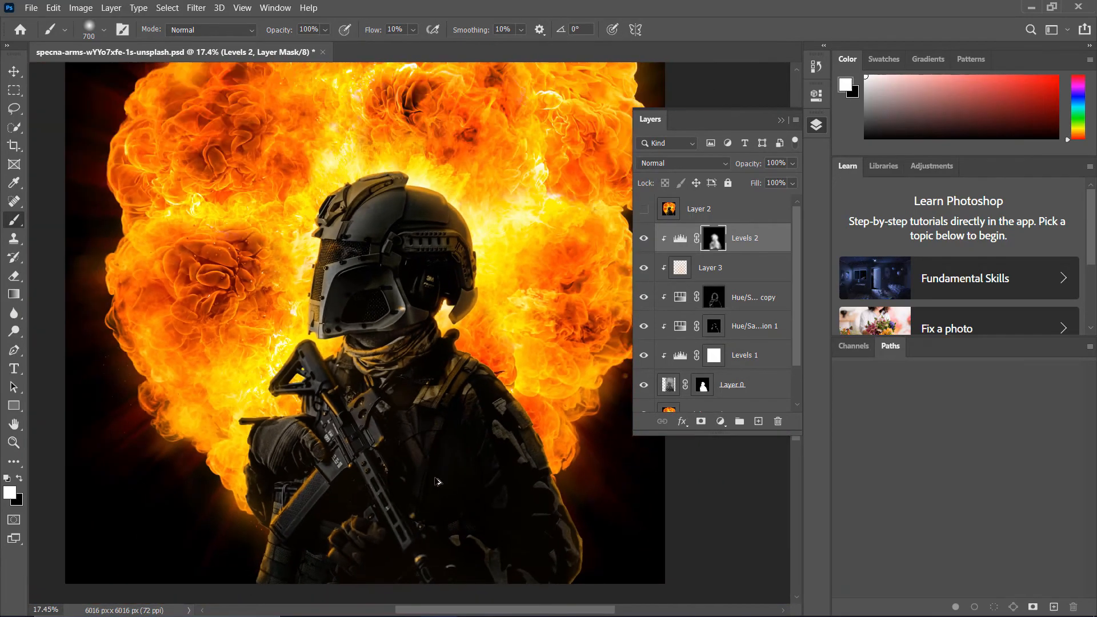